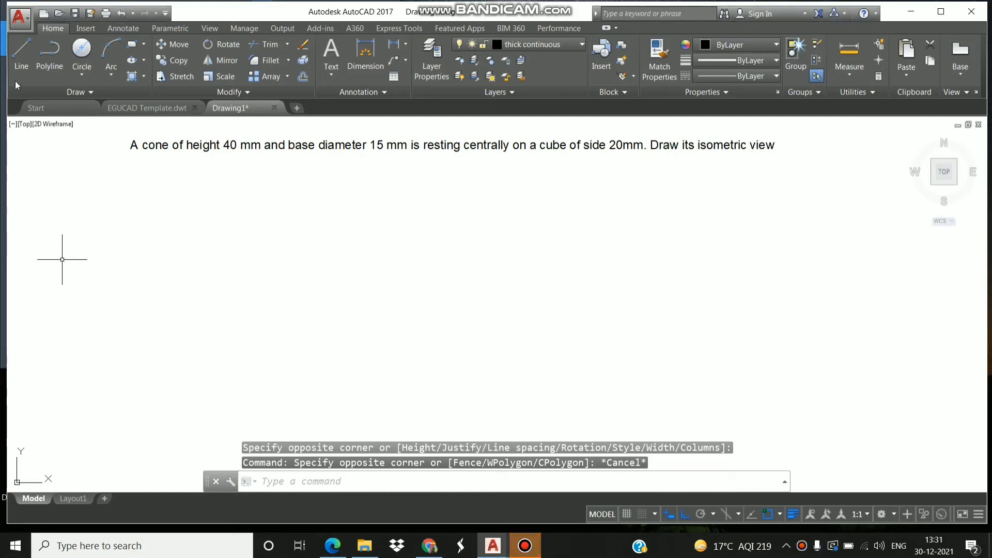
# - Draw a 15.67 diameter circle at the left of the drawing
pyautogui.click(22, 72)
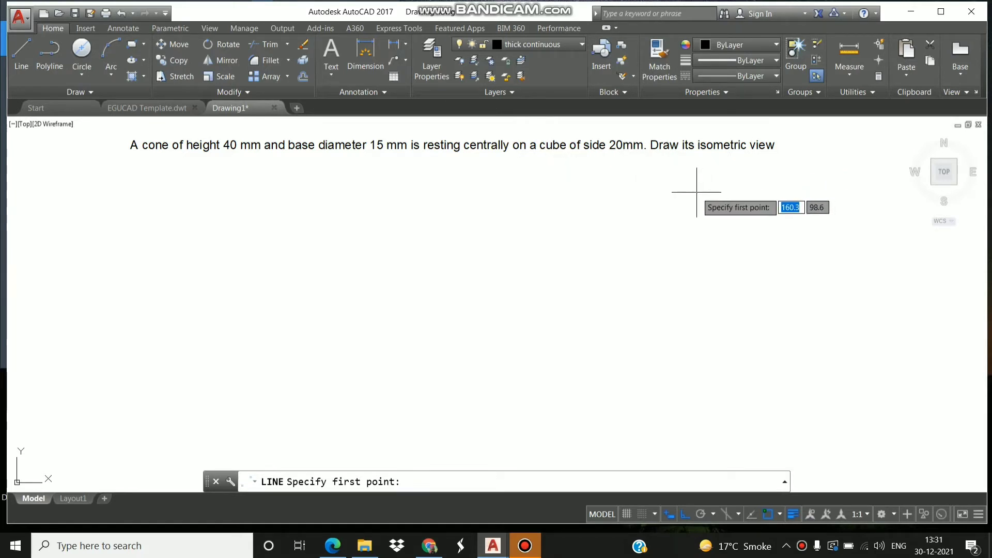
pyautogui.press('Escape')
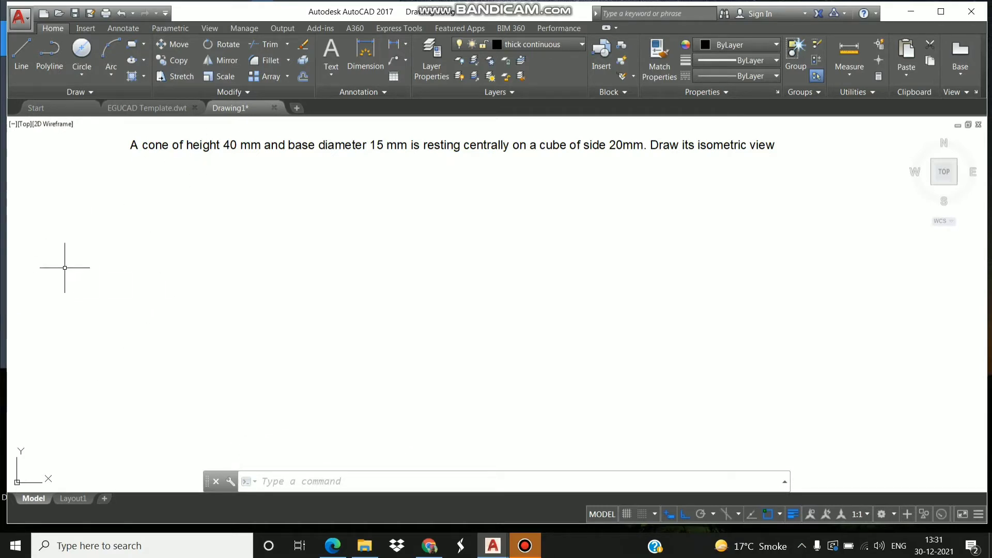
pyautogui.click(81, 53)
pyautogui.click(78, 311)
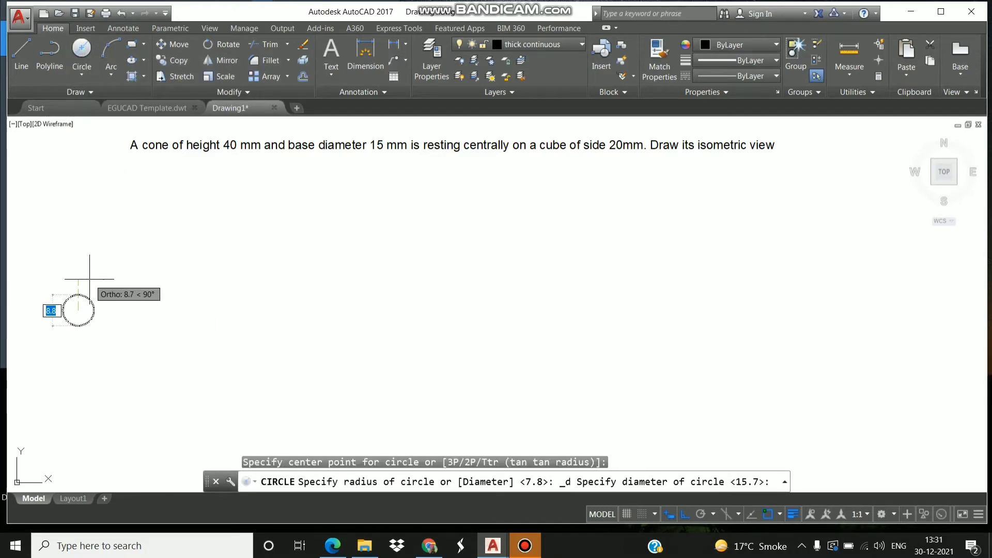
pyautogui.write('15.67')
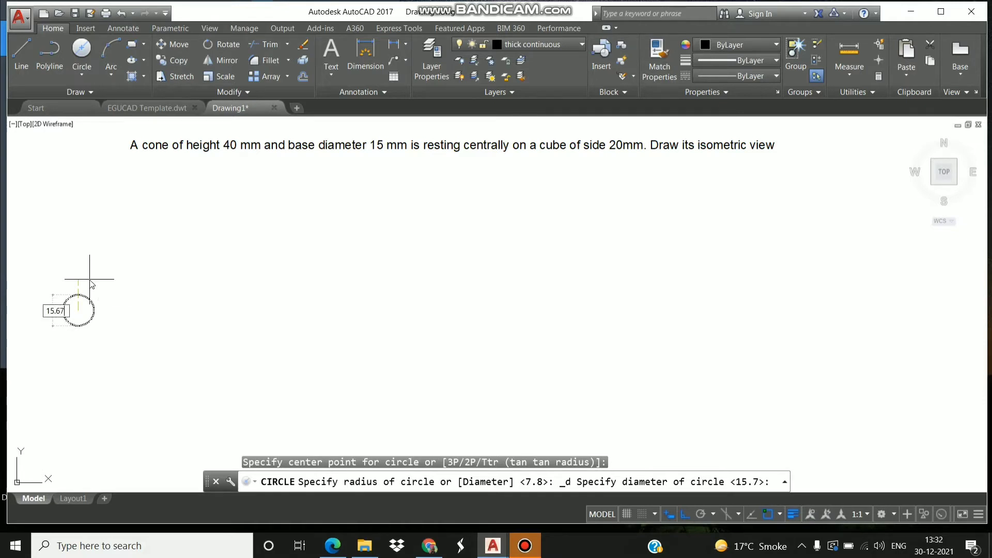
pyautogui.press('Return')
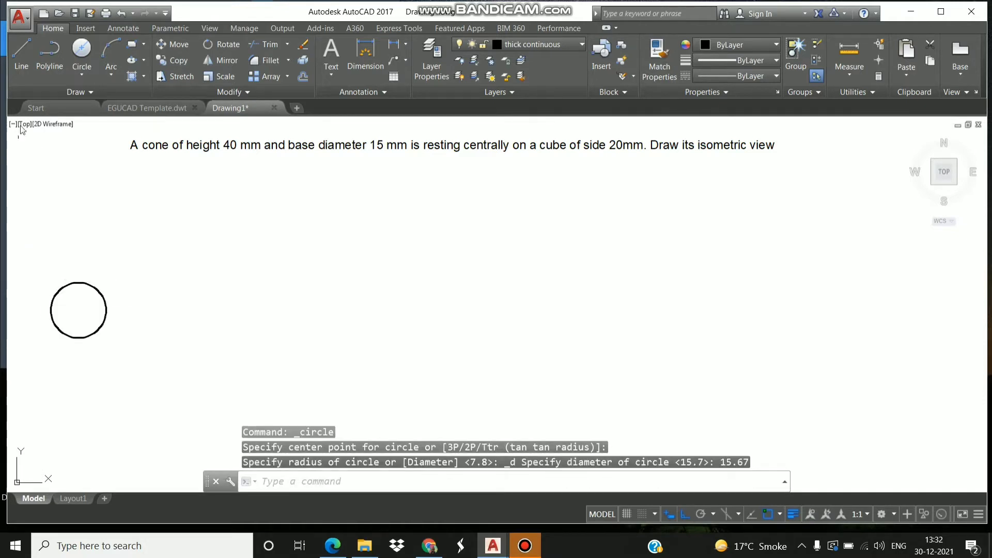
# - Draw a 40.67 vertical axis up from the circle's centre
pyautogui.click(21, 51)
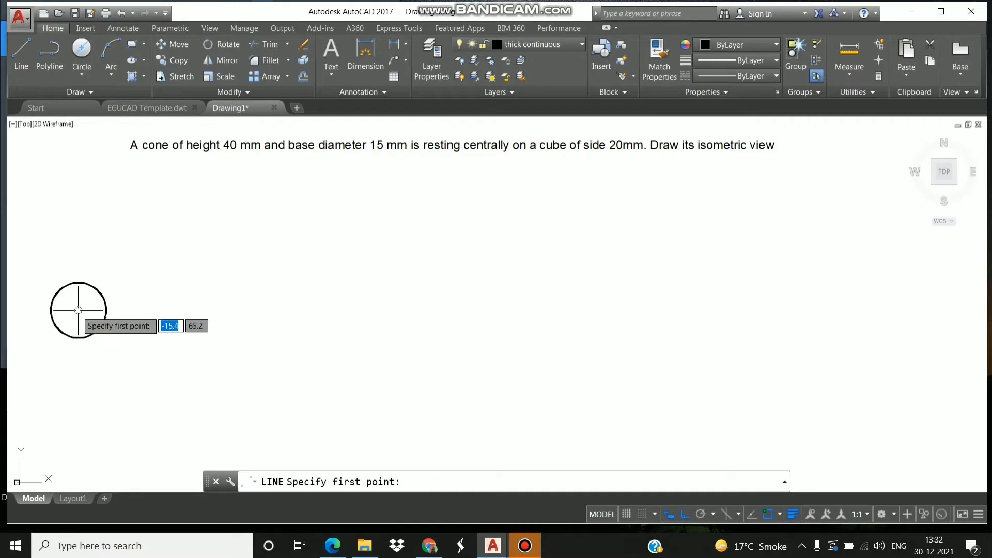
pyautogui.click(78, 310)
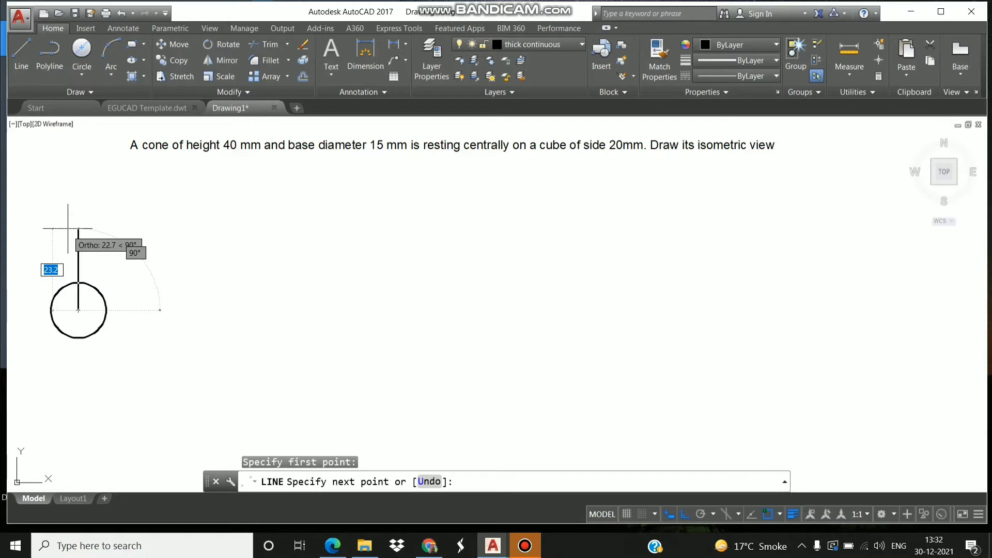
pyautogui.write('40.6')
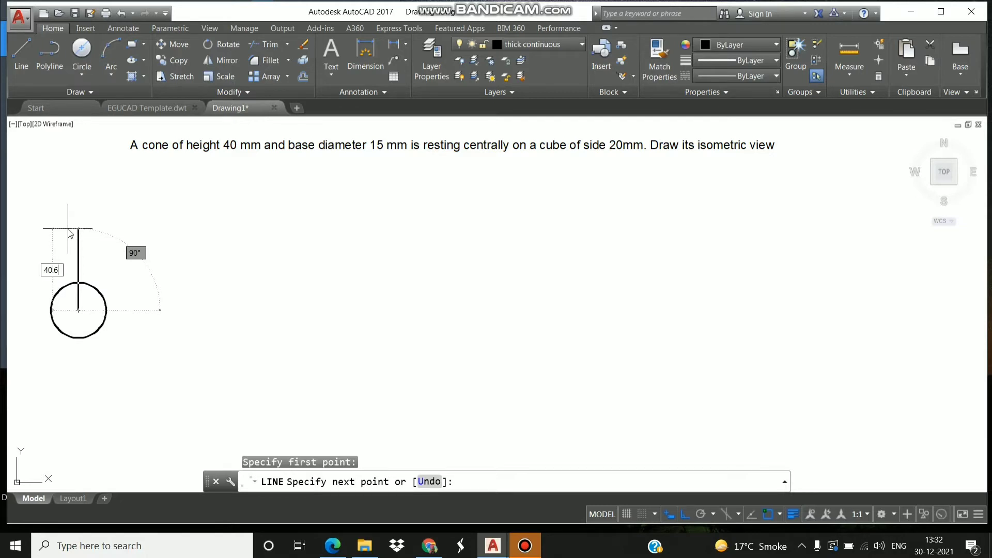
pyautogui.write('7')
pyautogui.press('Return')
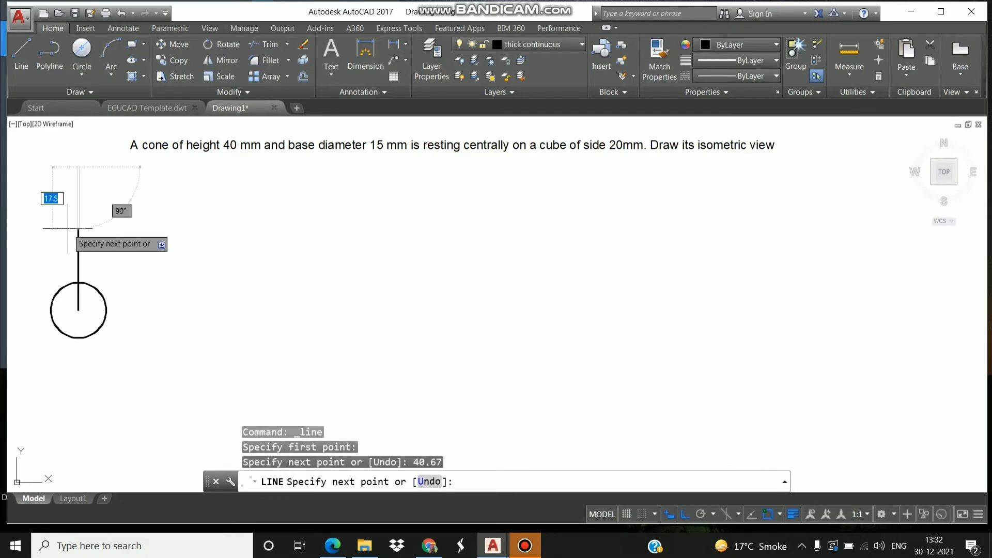
pyautogui.press('Escape')
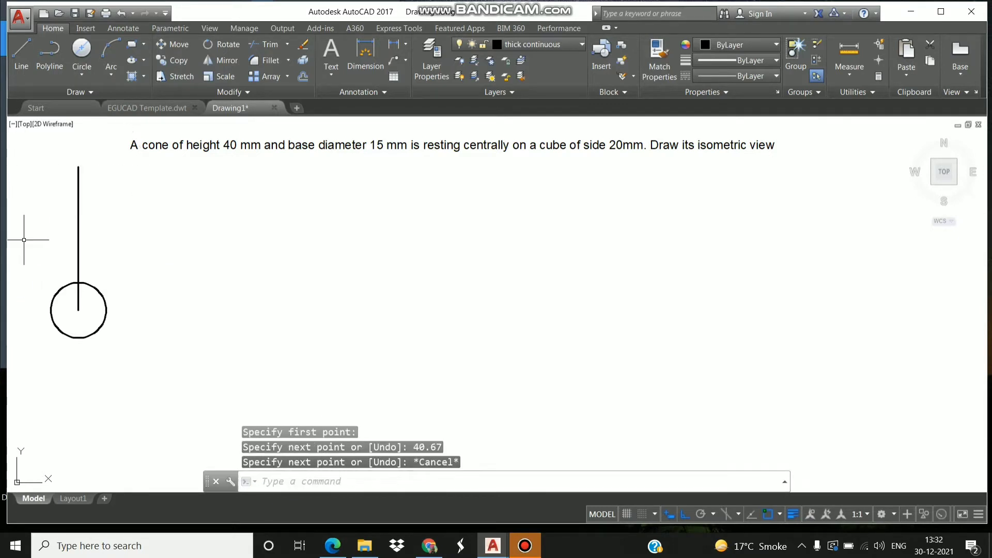
# - Draw the cone's two slanted sides from the apex to the circle's left and right edges
pyautogui.click(21, 67)
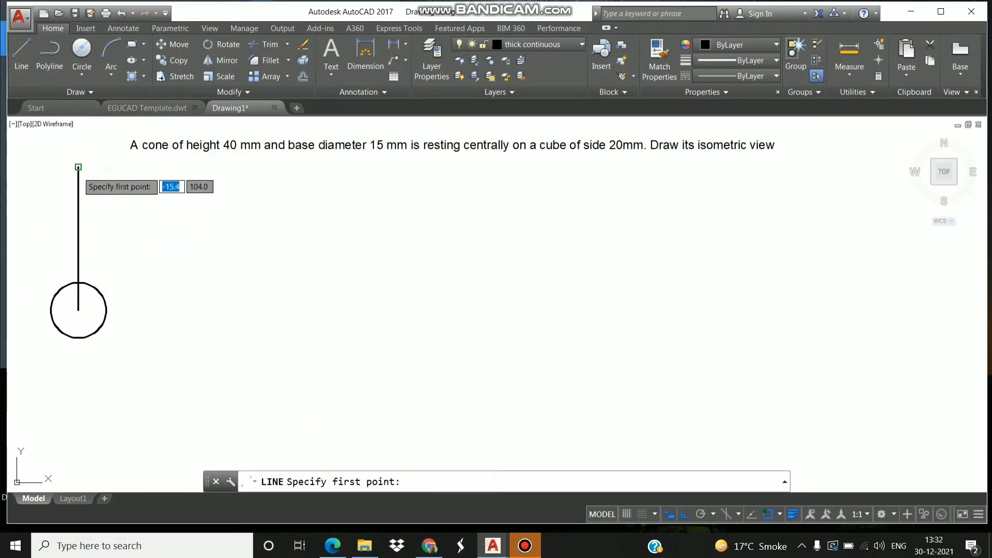
pyautogui.click(78, 167)
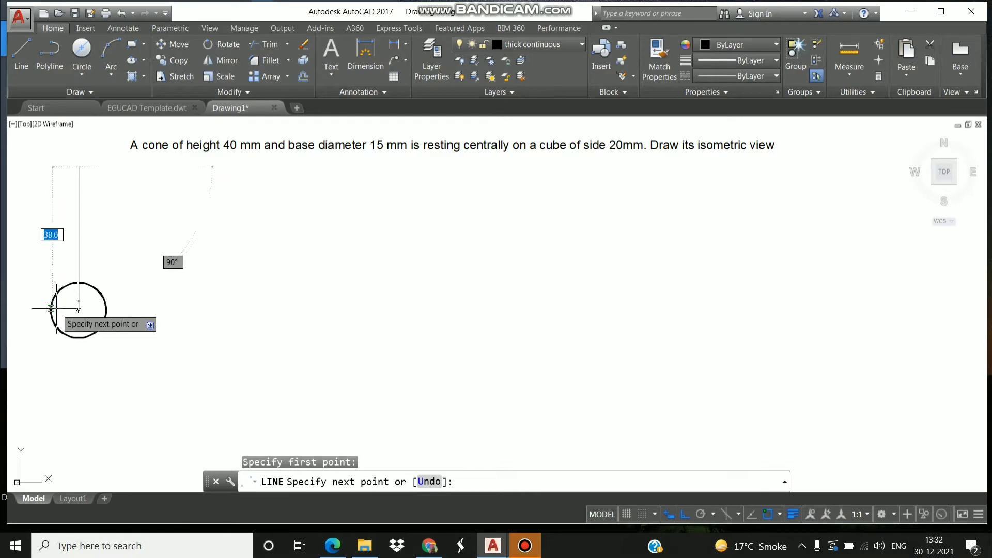
pyautogui.click(51, 306)
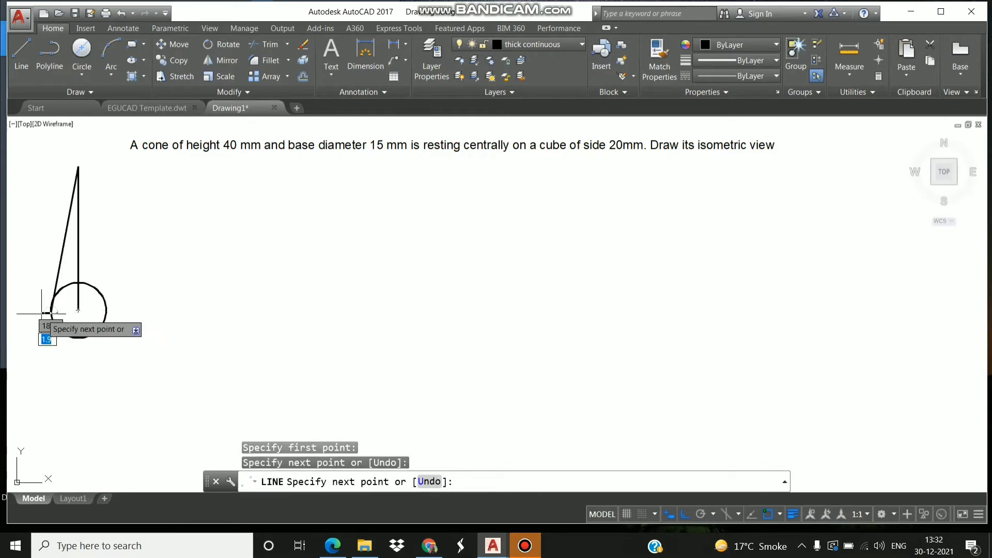
pyautogui.press('Escape')
pyautogui.click(21, 55)
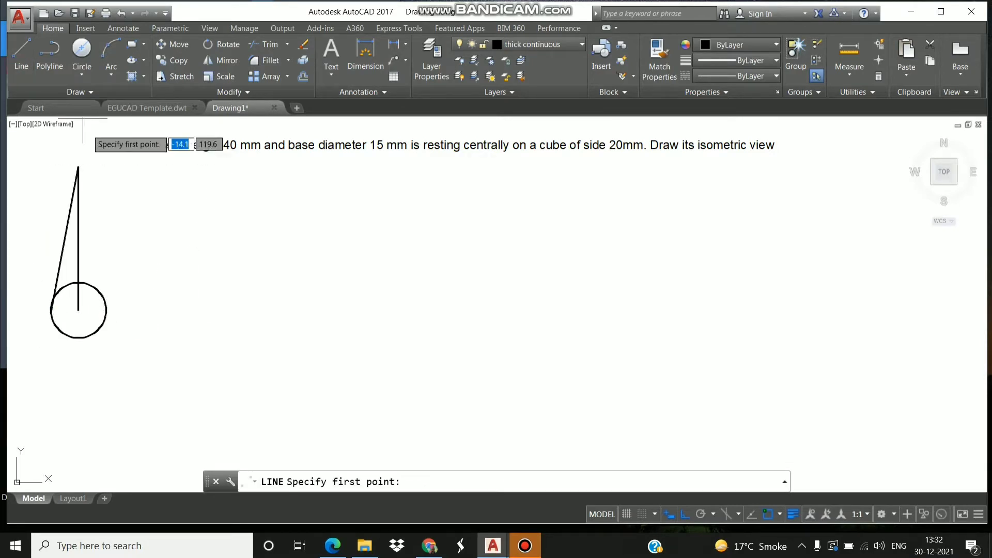
pyautogui.click(78, 167)
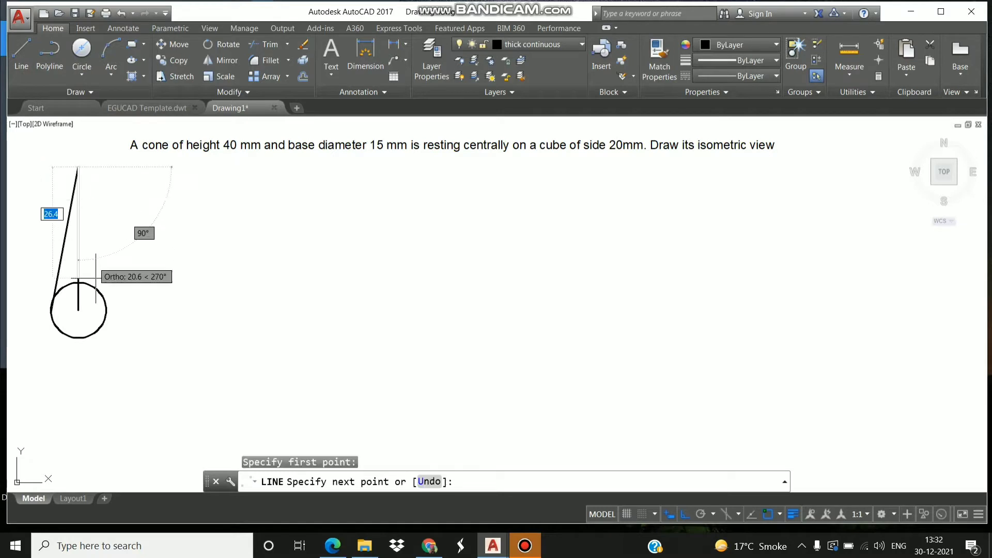
pyautogui.click(105, 310)
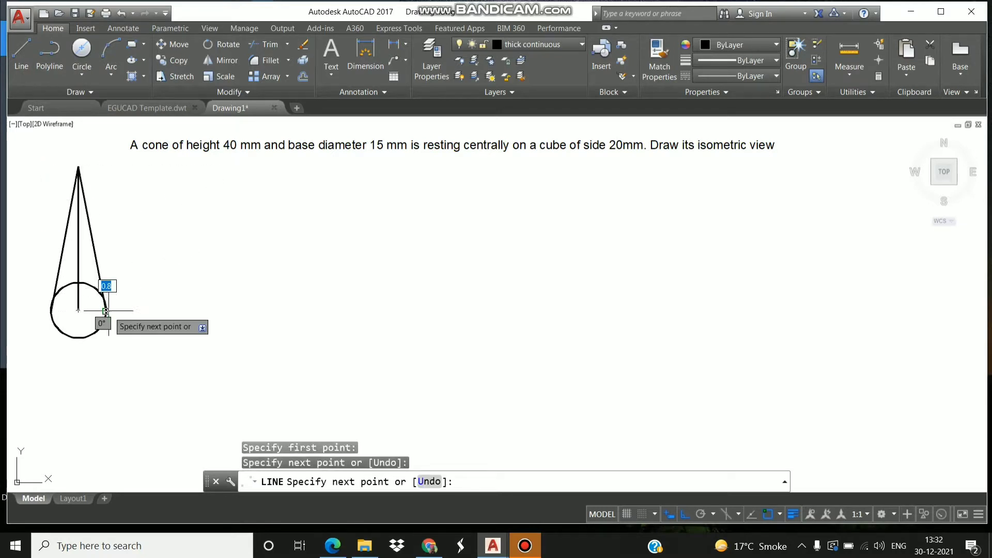
pyautogui.press('Escape')
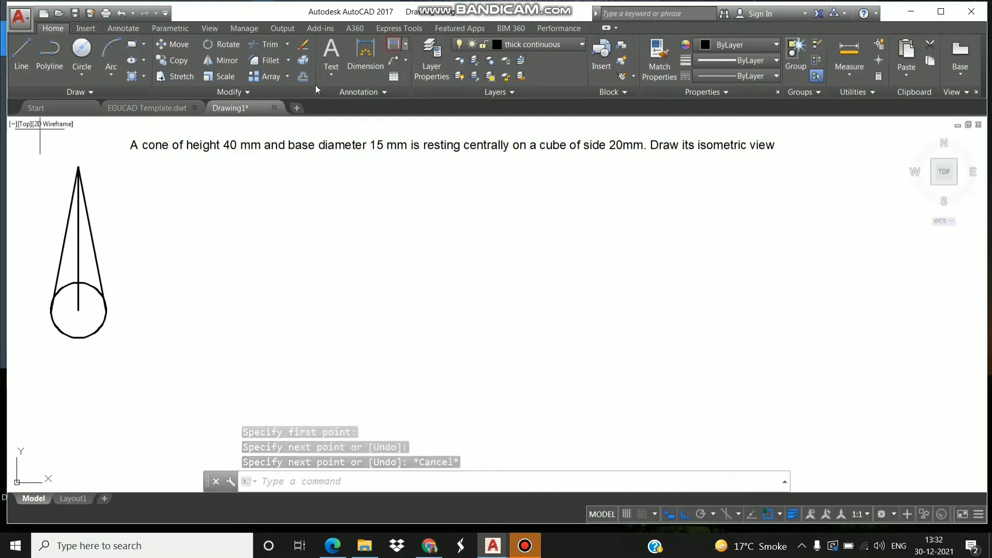
# - Dimension the cone's 40.67 height from apex to base centre
pyautogui.click(78, 168)
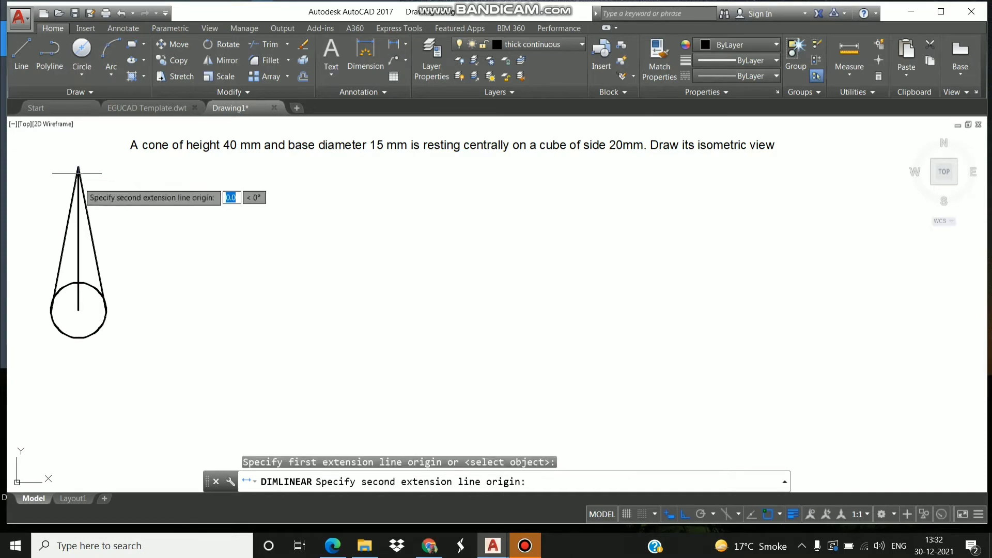
pyautogui.click(78, 310)
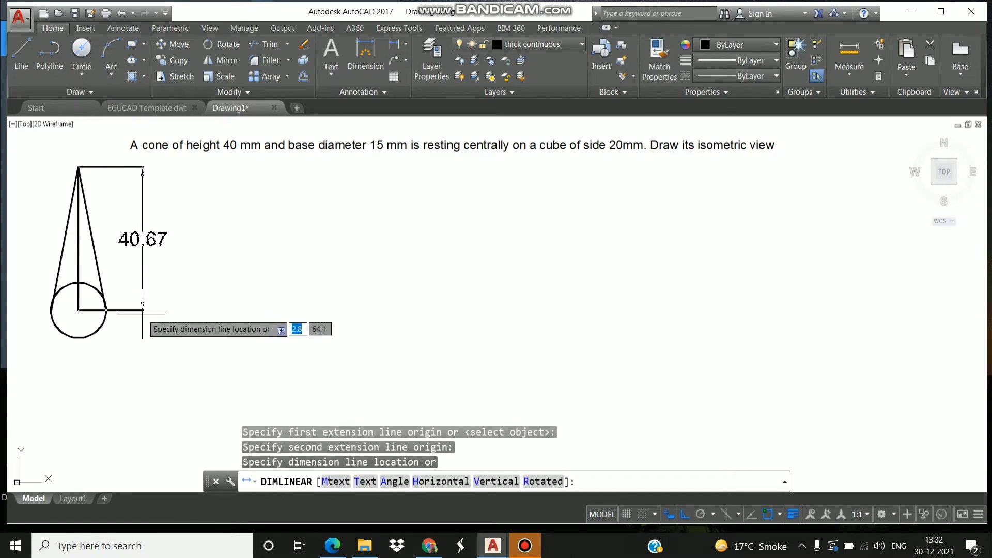
pyautogui.click(142, 313)
# - Add a Ø15.67 diameter dimension below the circle and enable isometric drafting
pyautogui.click(405, 44)
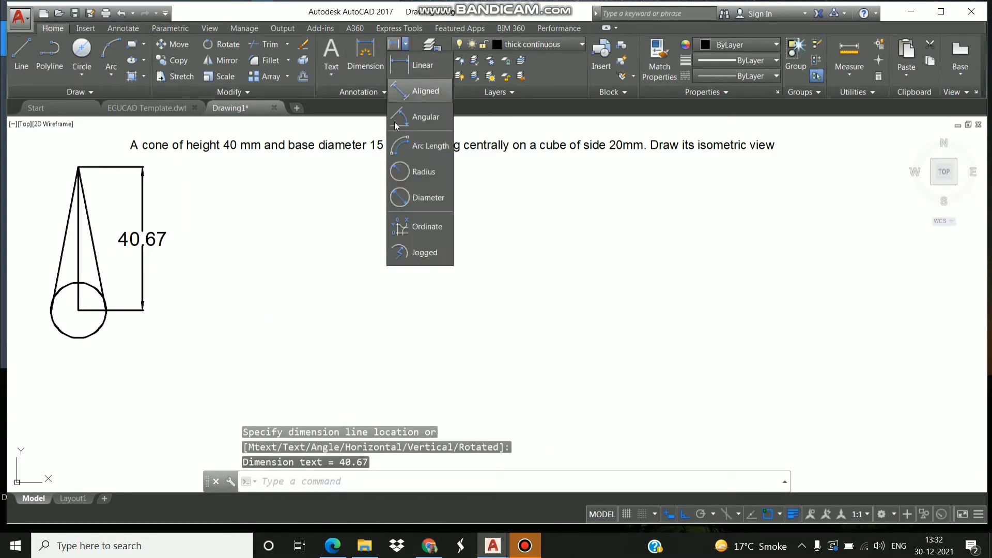
pyautogui.click(414, 197)
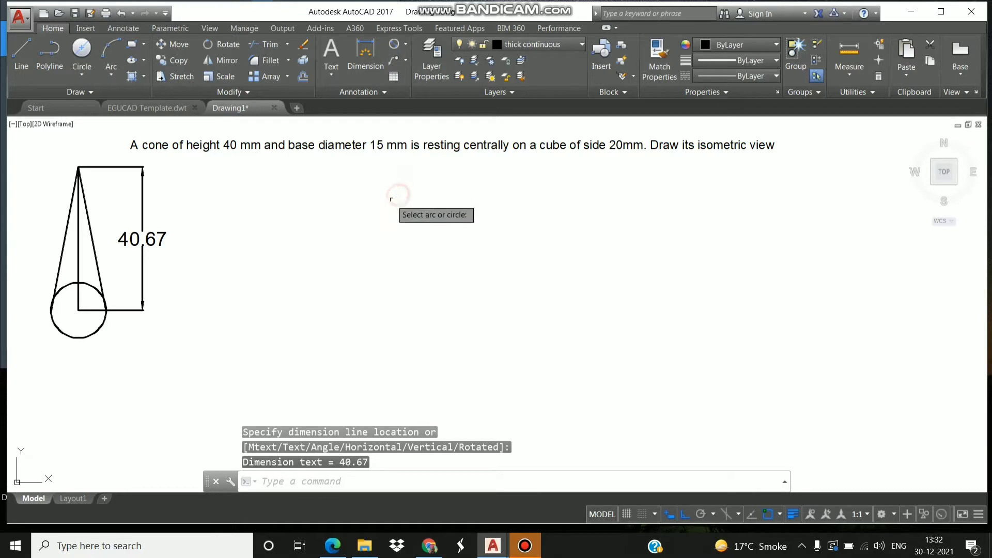
pyautogui.click(59, 332)
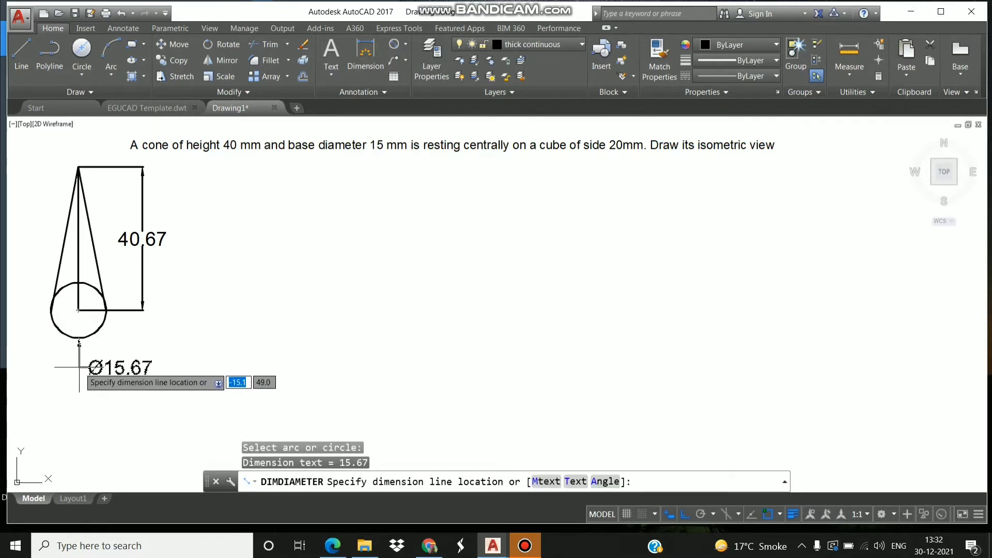
pyautogui.click(79, 367)
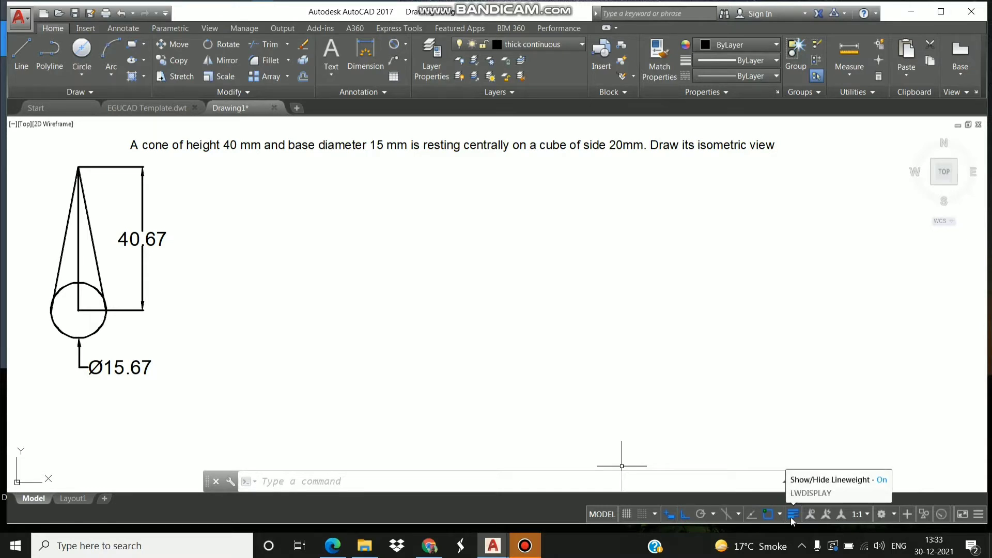
pyautogui.click(725, 516)
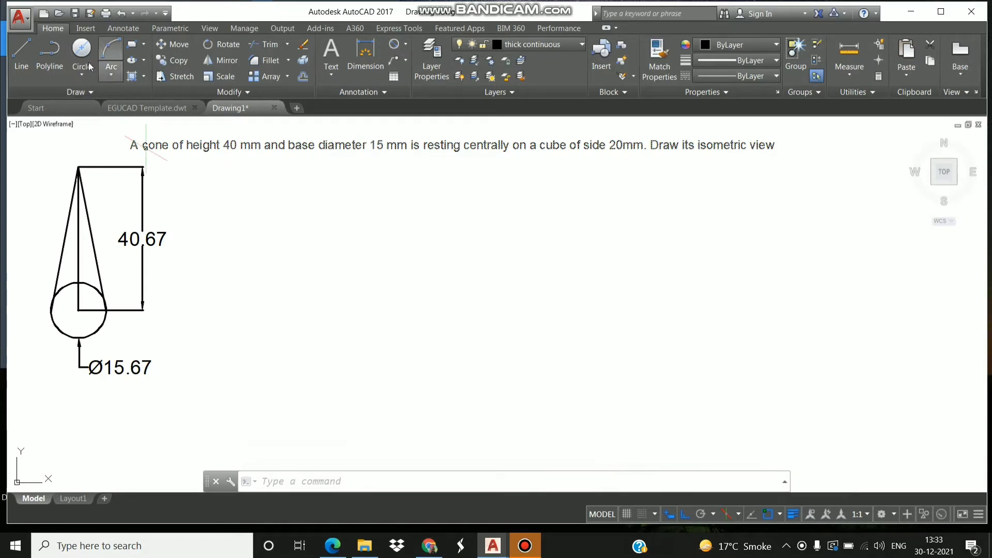
# - Start the cube base on the Top isoplane with a first 20.67 edge
pyautogui.click(23, 58)
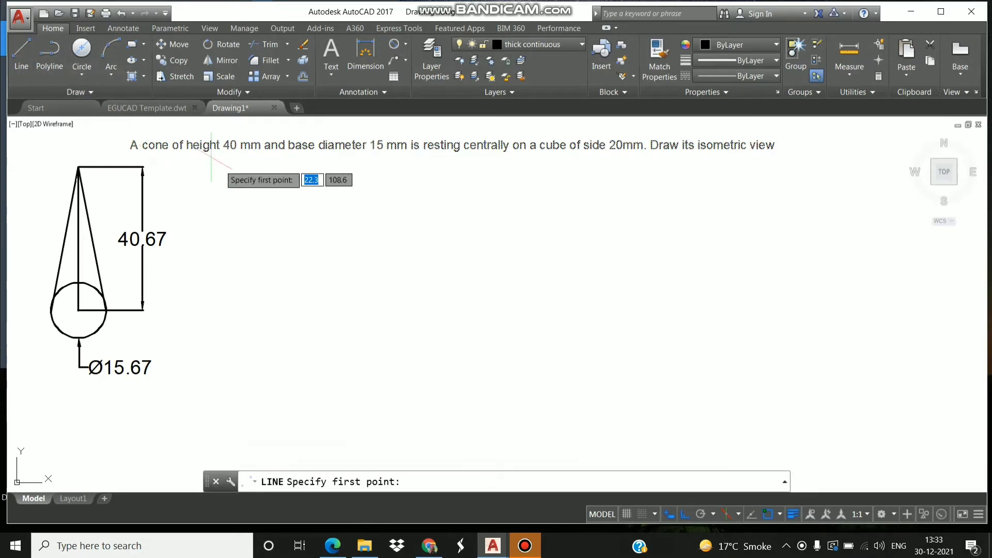
pyautogui.click(494, 436)
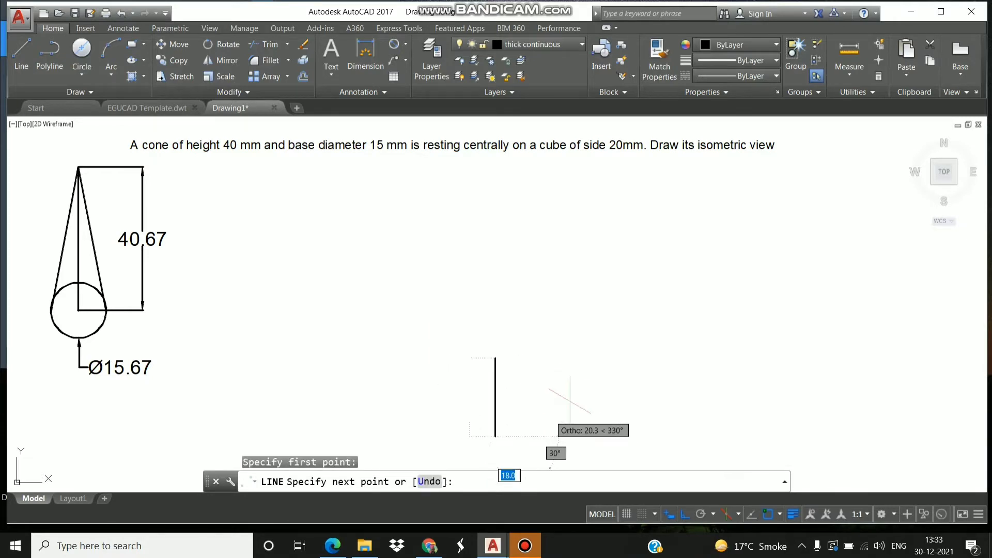
pyautogui.click(737, 515)
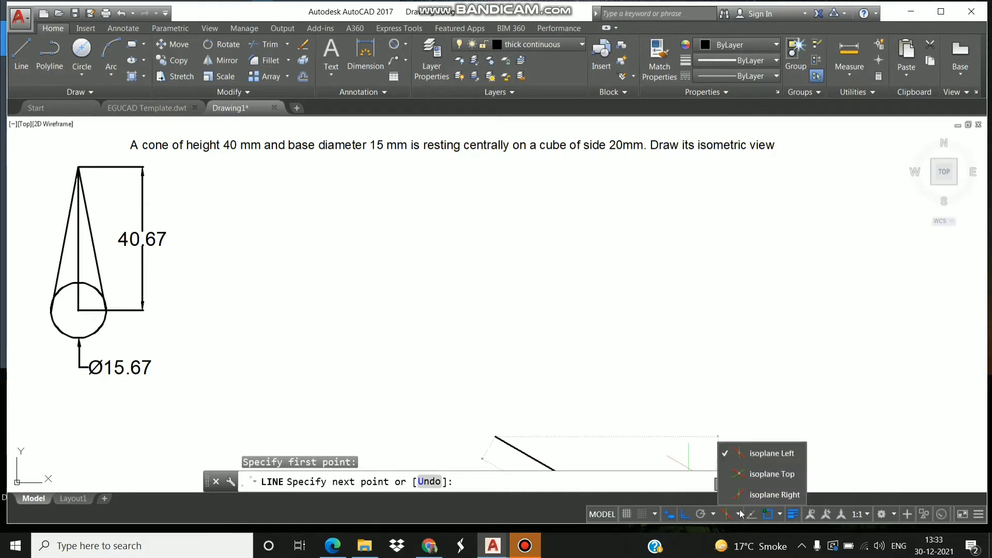
pyautogui.click(754, 474)
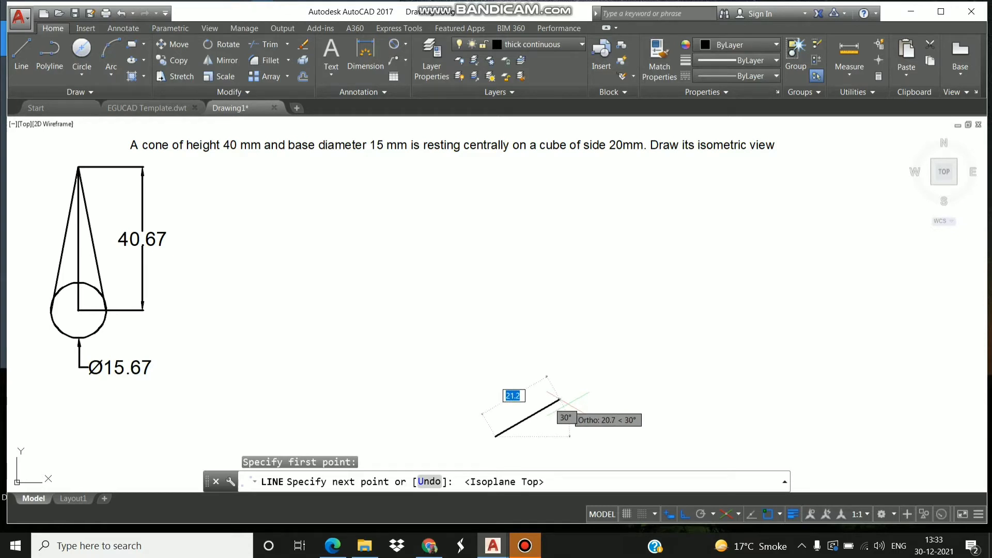
pyautogui.write('2.')
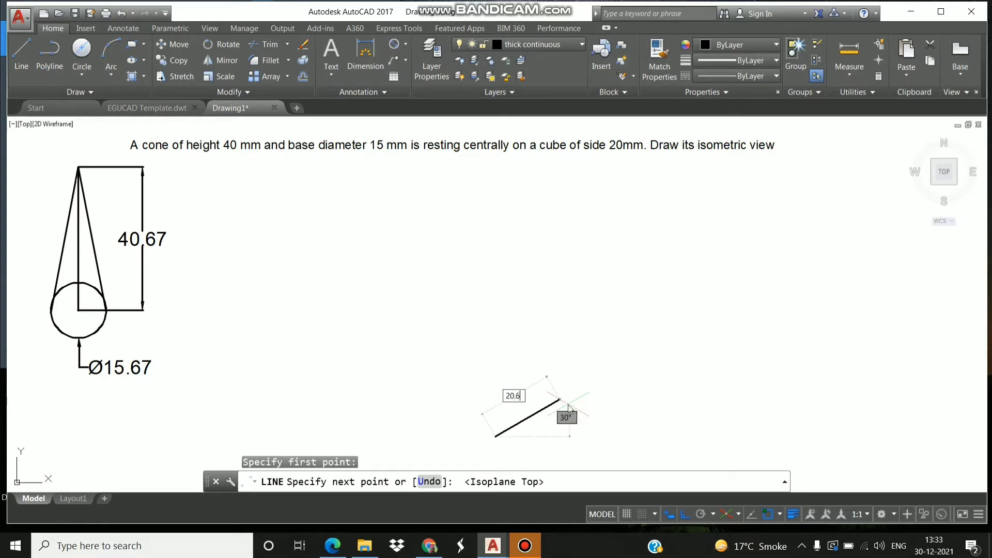
pyautogui.write('7')
pyautogui.press('Return')
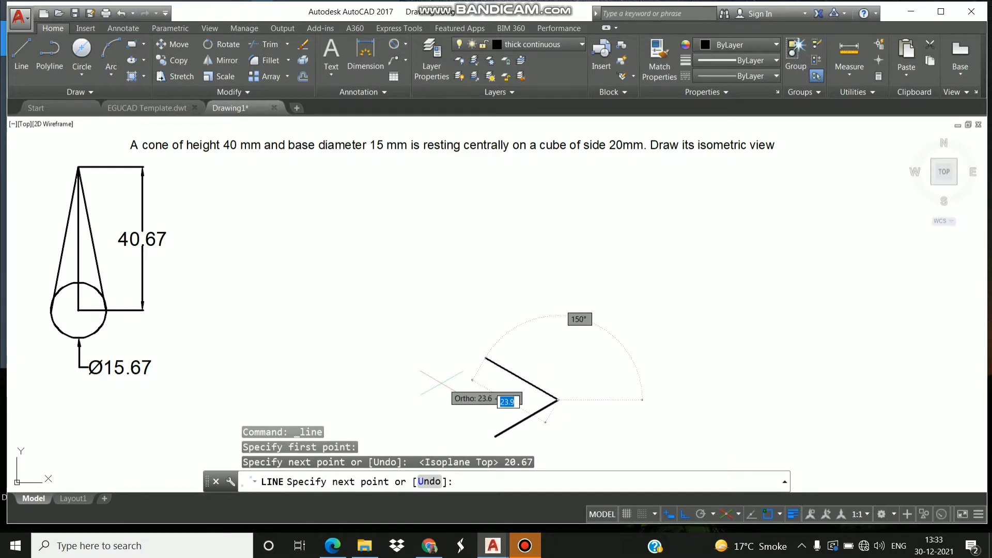
# - Draw the remaining three 20.67 edges to close the rhombus
pyautogui.write('20')
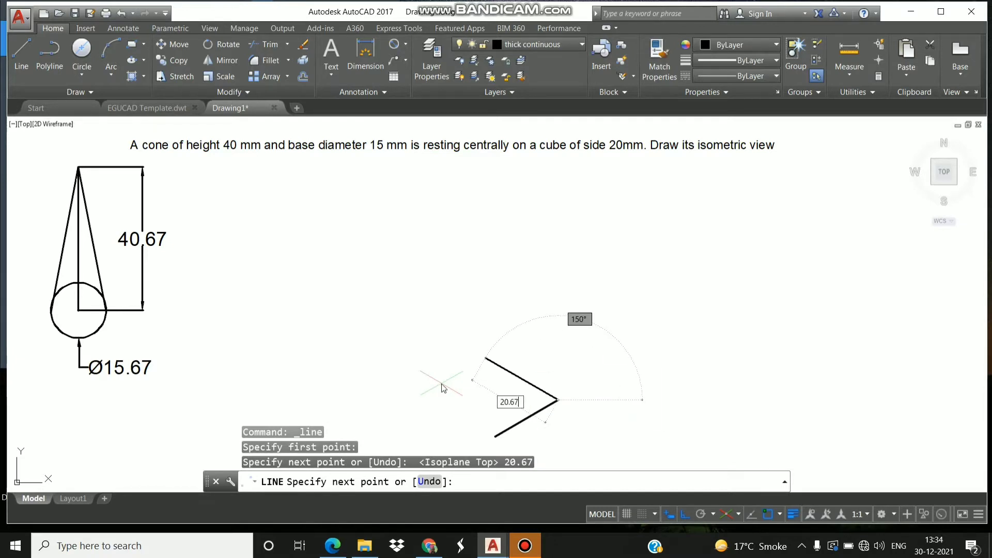
pyautogui.press('Return')
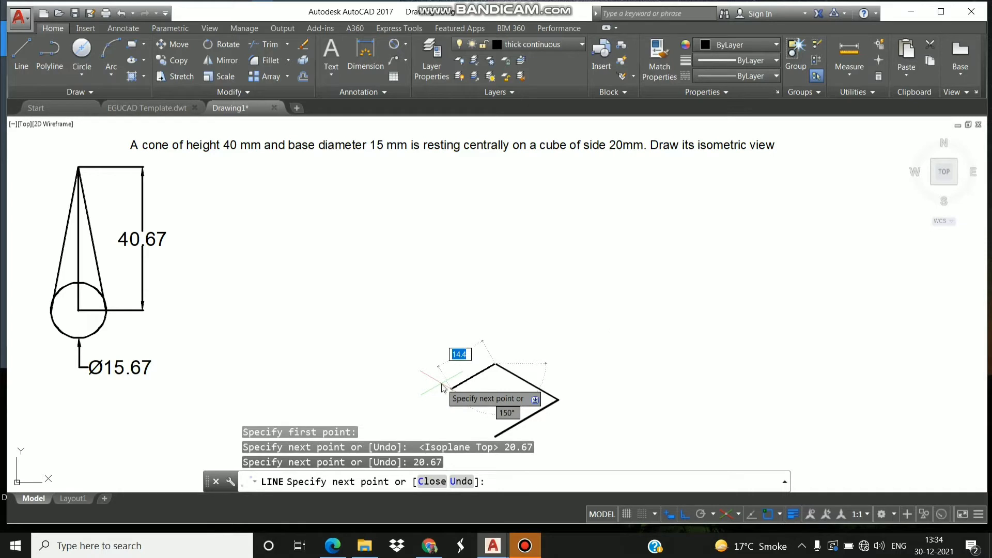
pyautogui.write('7')
pyautogui.press('Return')
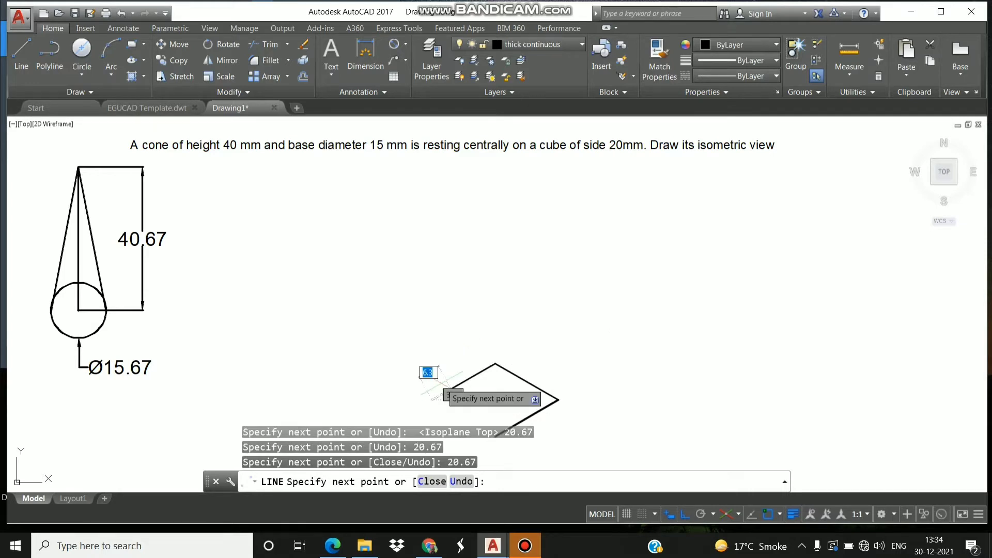
pyautogui.write('20.67')
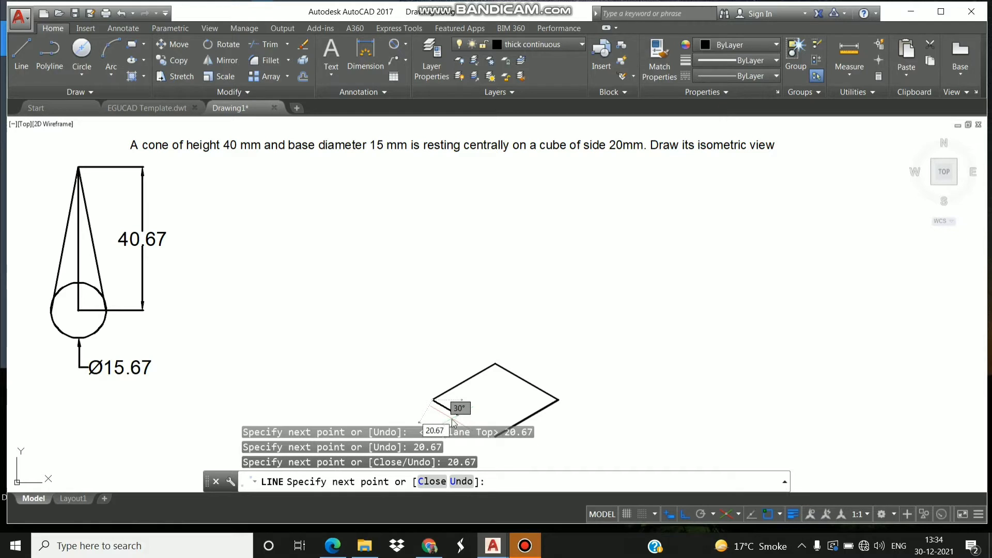
pyautogui.press('Return')
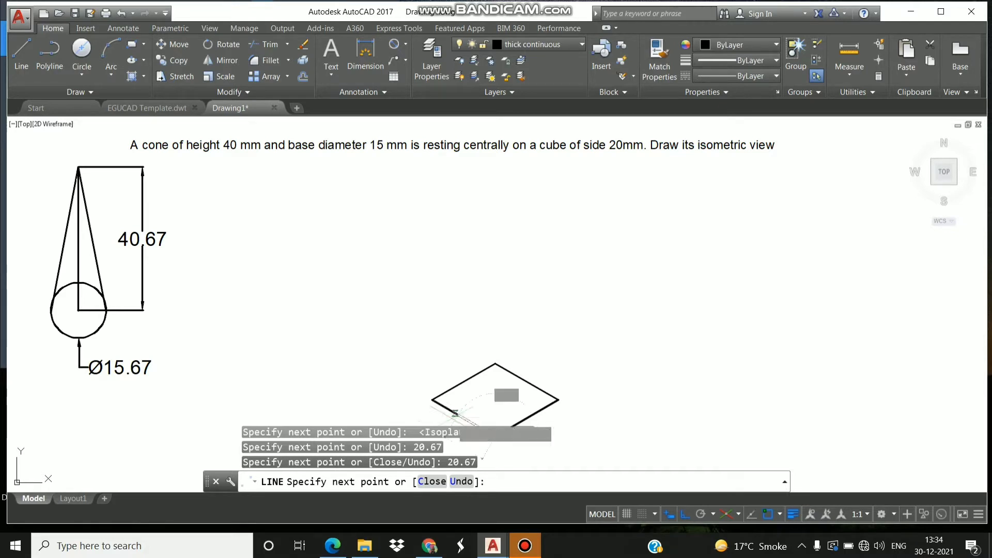
pyautogui.press('Escape')
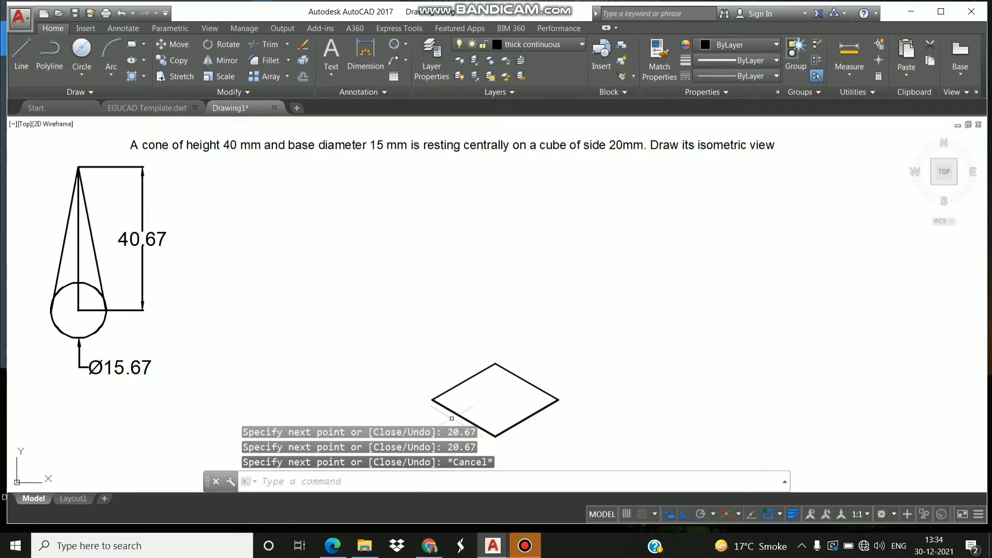
pyautogui.click(21, 51)
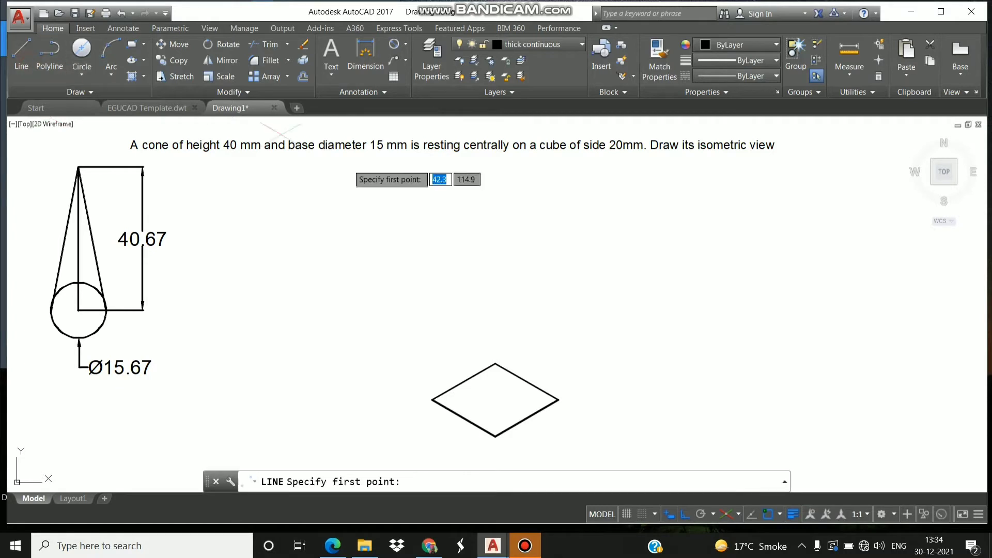
# - Switch to the Left isoplane and raise a 20.67 edge from the rhombus's right corner
pyautogui.click(557, 399)
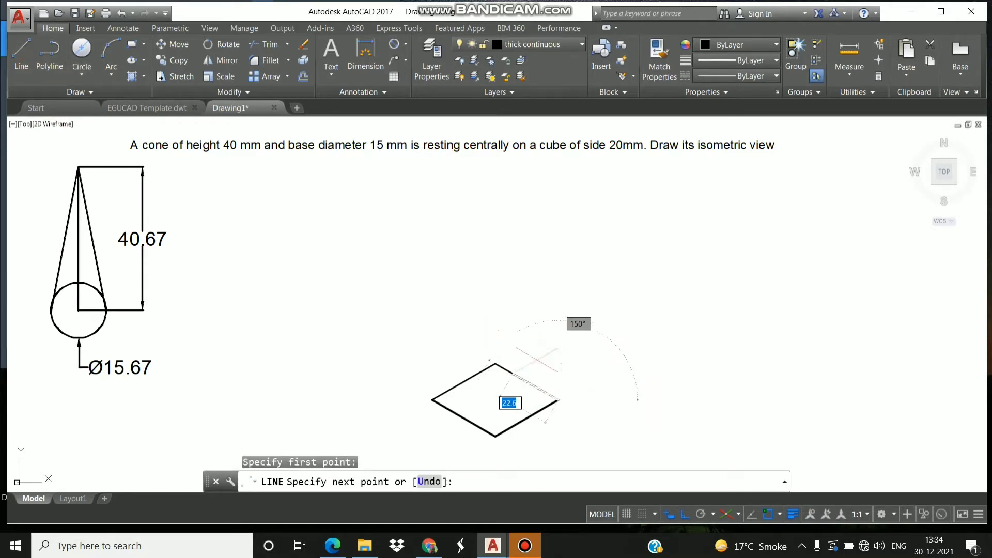
pyautogui.click(737, 514)
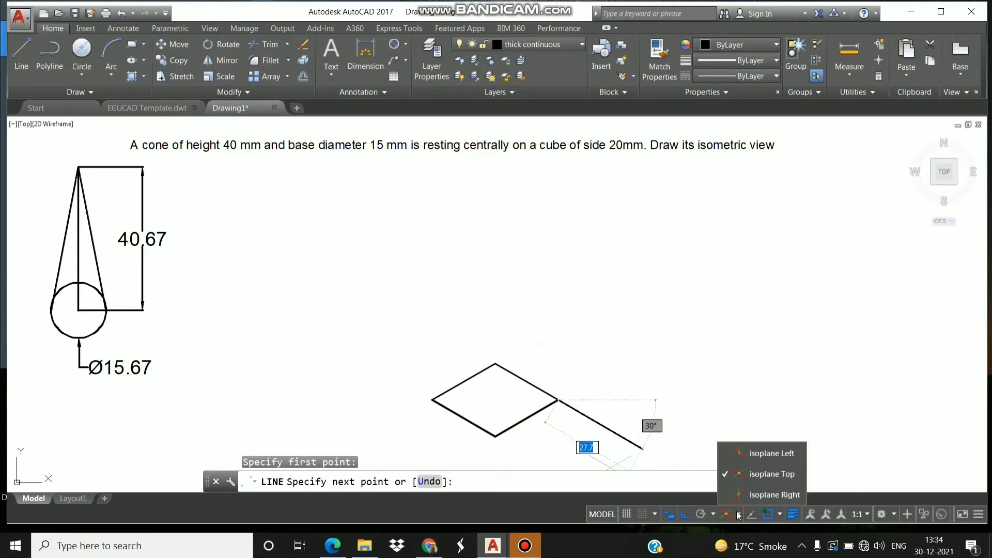
pyautogui.click(760, 457)
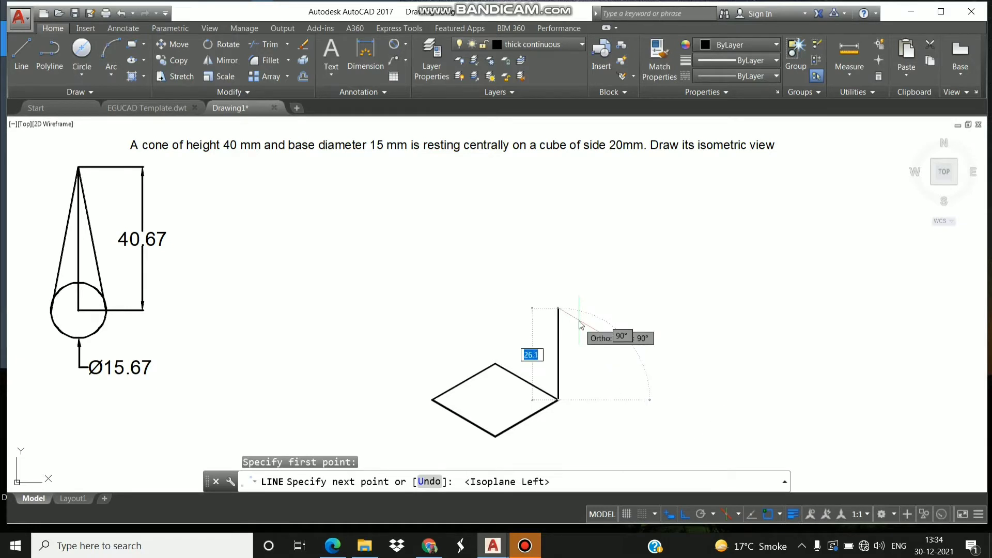
pyautogui.write('20.67')
pyautogui.press('Return')
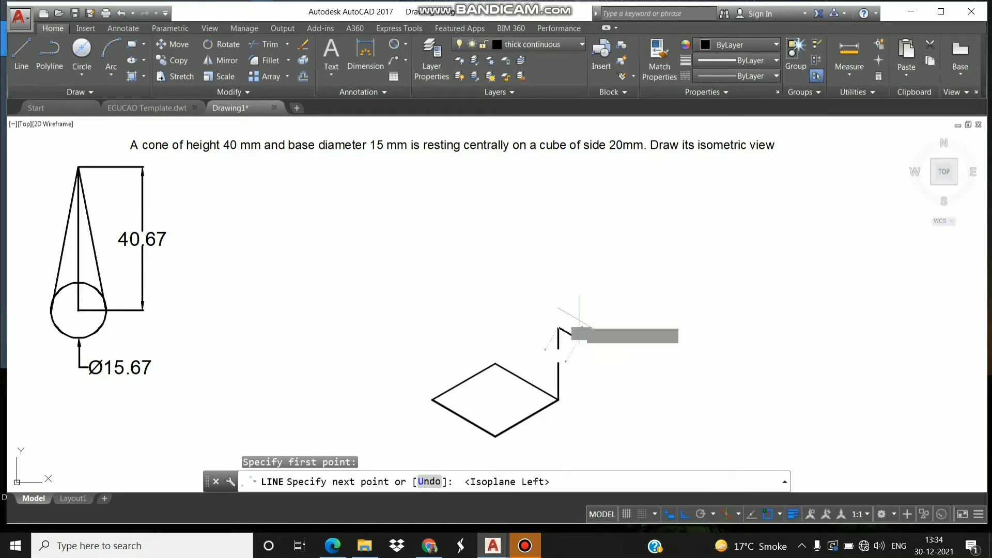
pyautogui.press('Escape')
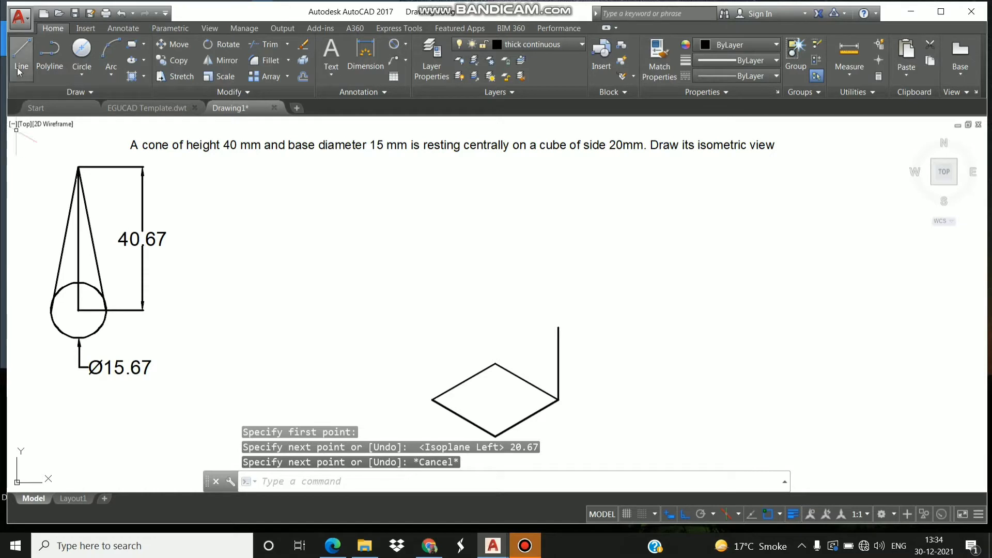
# - Raise 20.67 vertical edges from the rhombus's top and left corners
pyautogui.click(21, 51)
pyautogui.click(495, 363)
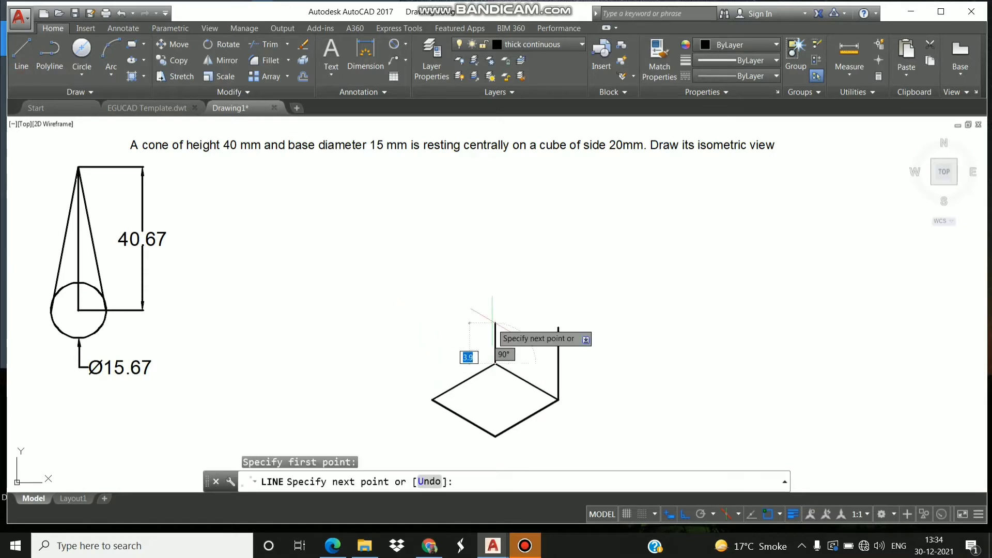
pyautogui.write('20.67')
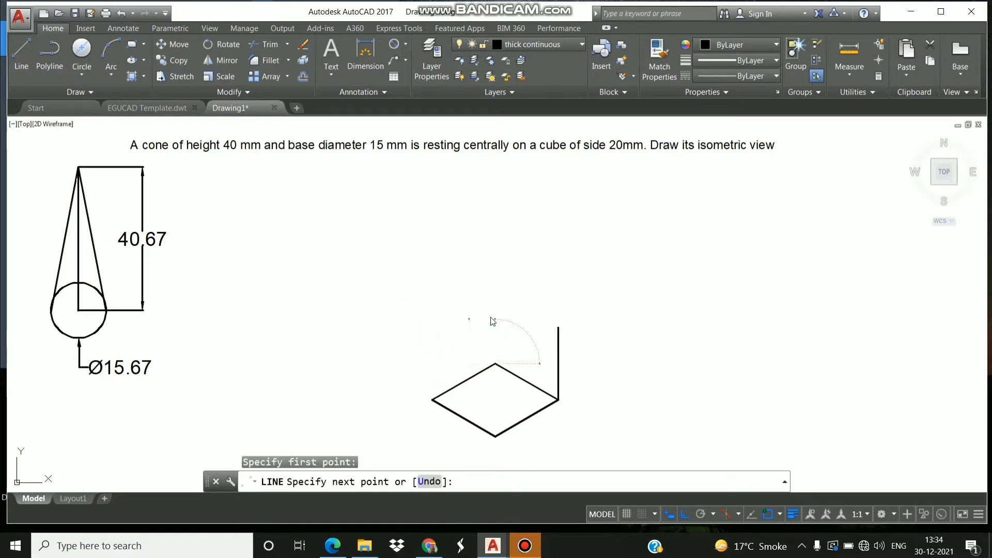
pyautogui.press('Return')
pyautogui.press('Escape')
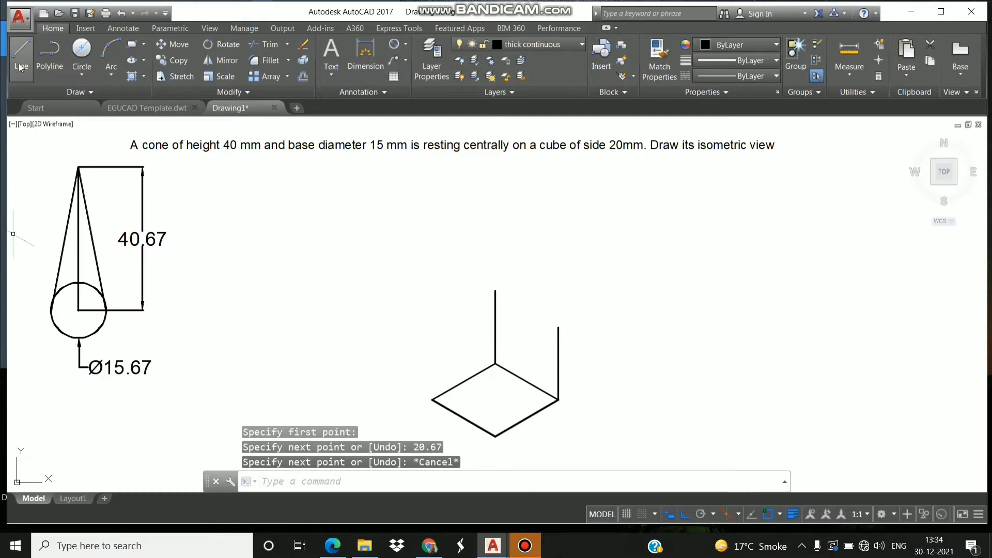
pyautogui.click(21, 51)
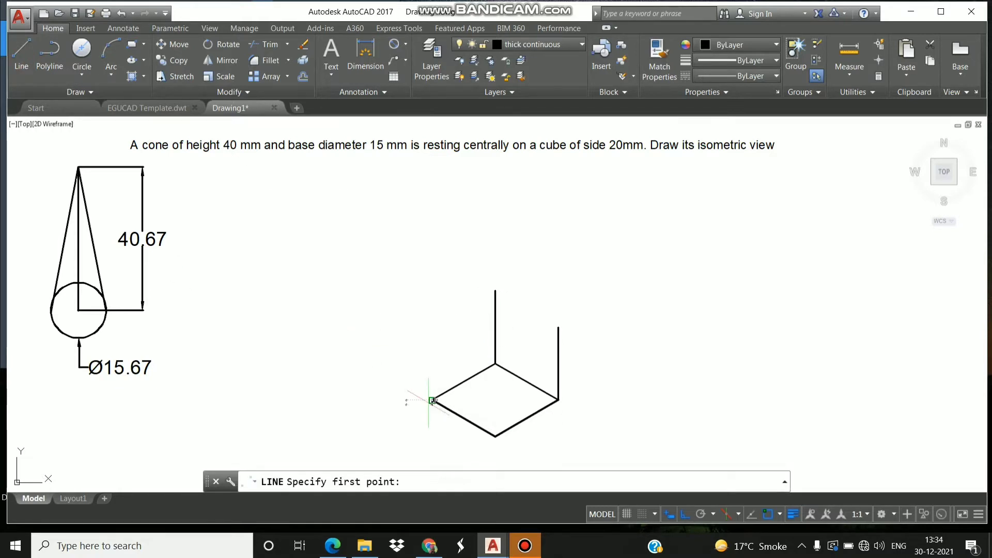
pyautogui.click(432, 400)
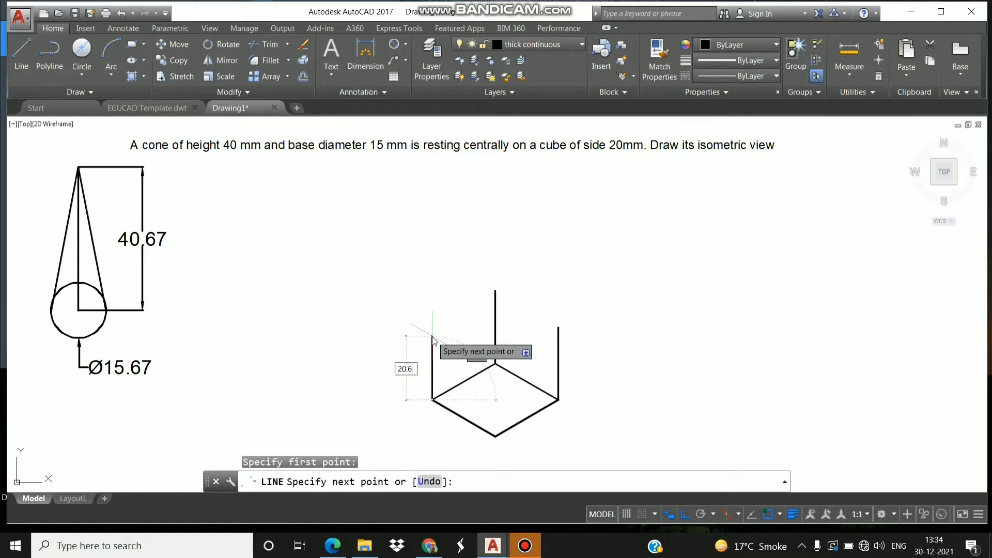
pyautogui.write('7')
pyautogui.press('Return')
pyautogui.press('Escape')
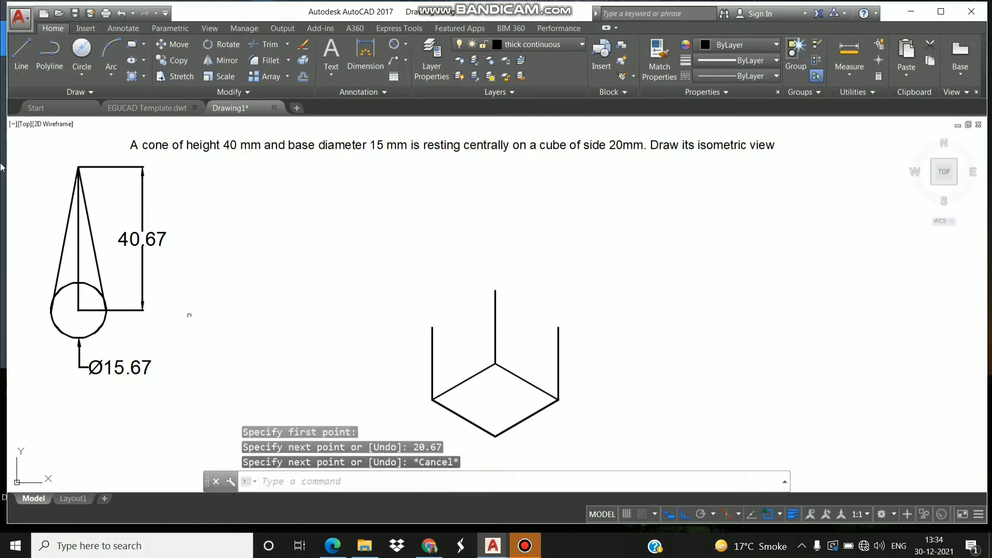
# - Draw the 20.67 front vertical edge and the cube's top-face edges back to centre
pyautogui.click(21, 67)
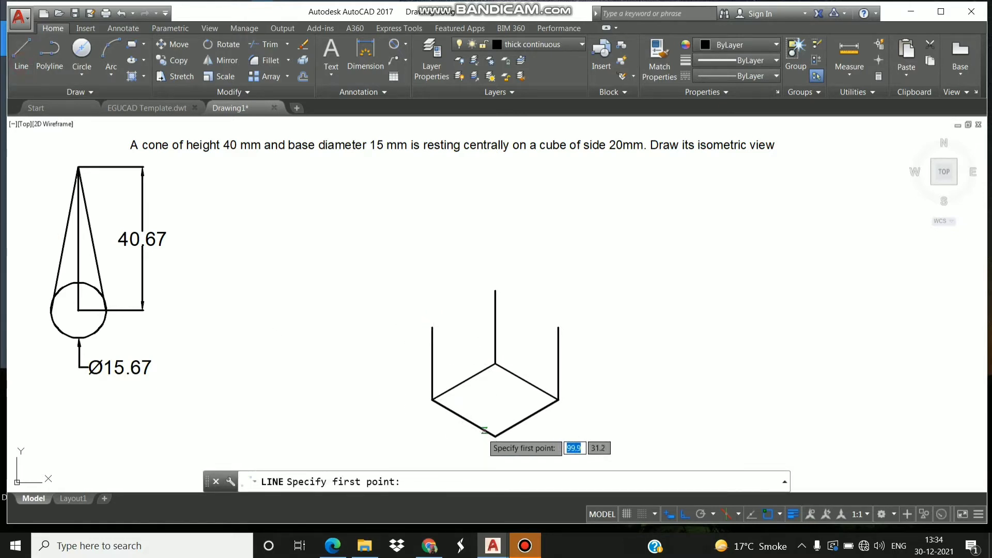
pyautogui.click(495, 437)
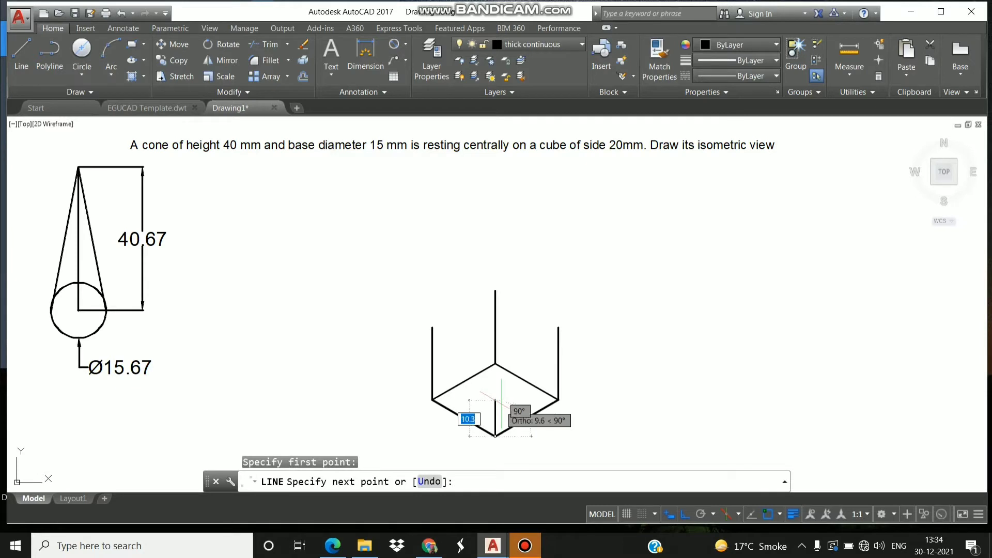
pyautogui.write('20.67')
pyautogui.press('Return')
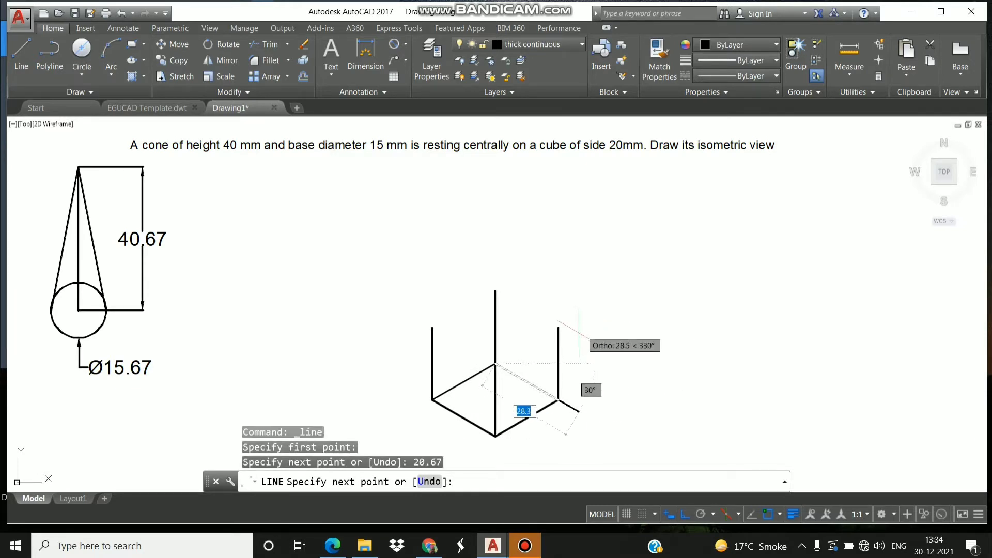
pyautogui.click(558, 327)
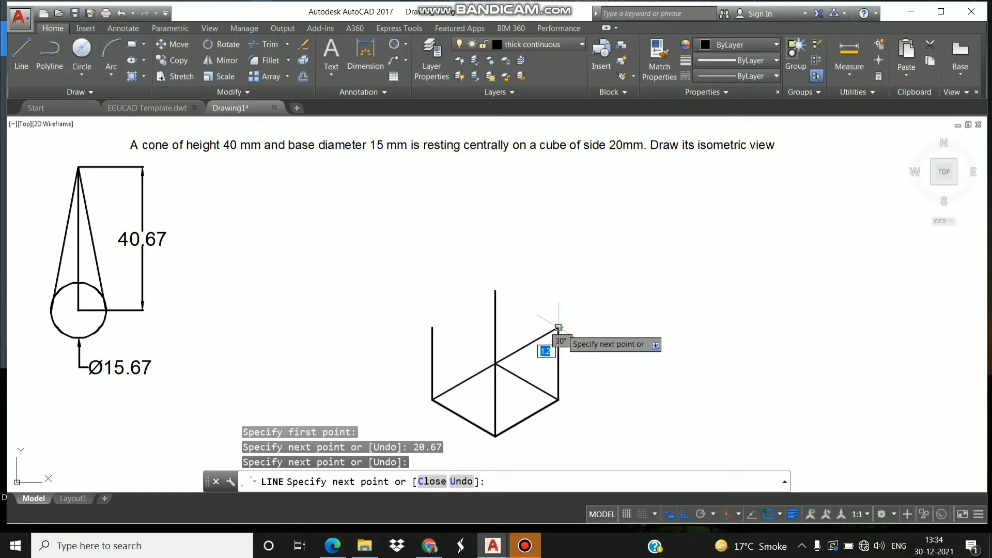
pyautogui.click(495, 290)
pyautogui.click(432, 327)
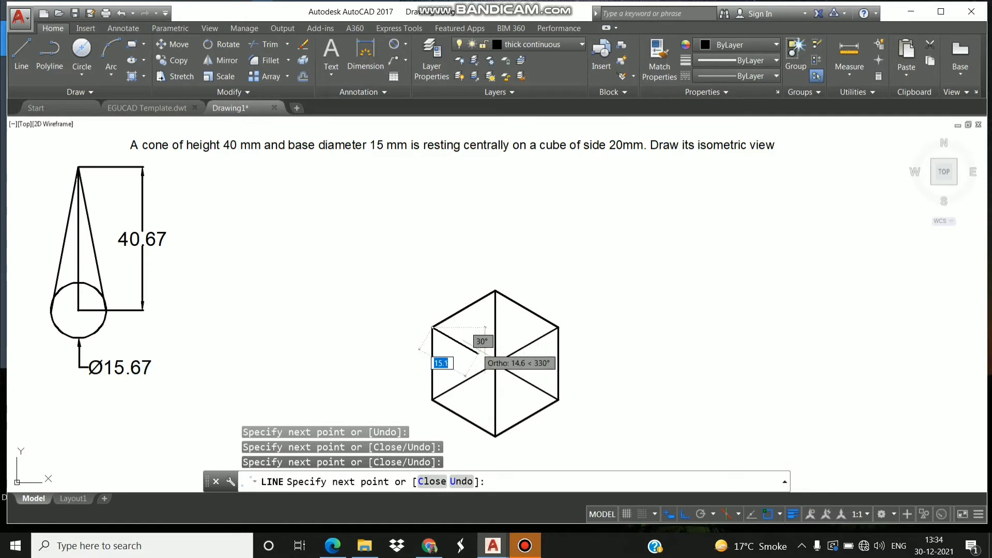
pyautogui.click(494, 363)
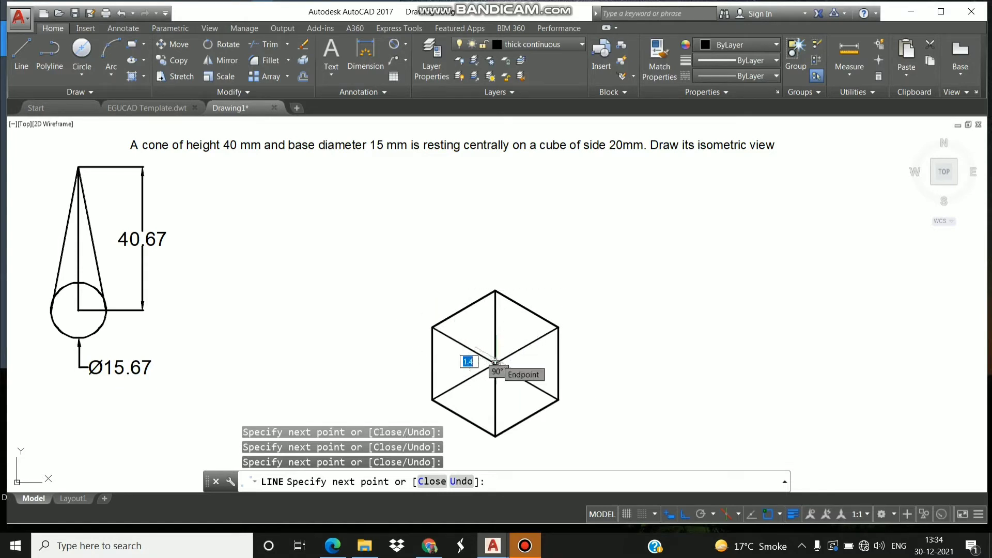
pyautogui.press('Escape')
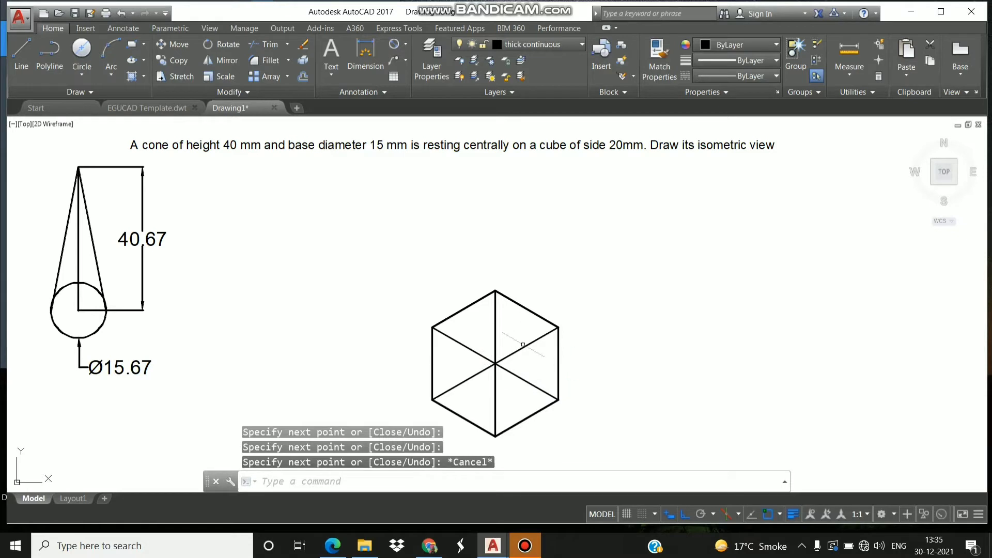
# - Draw a line across from the cube's left corner to its right corner
pyautogui.click(21, 51)
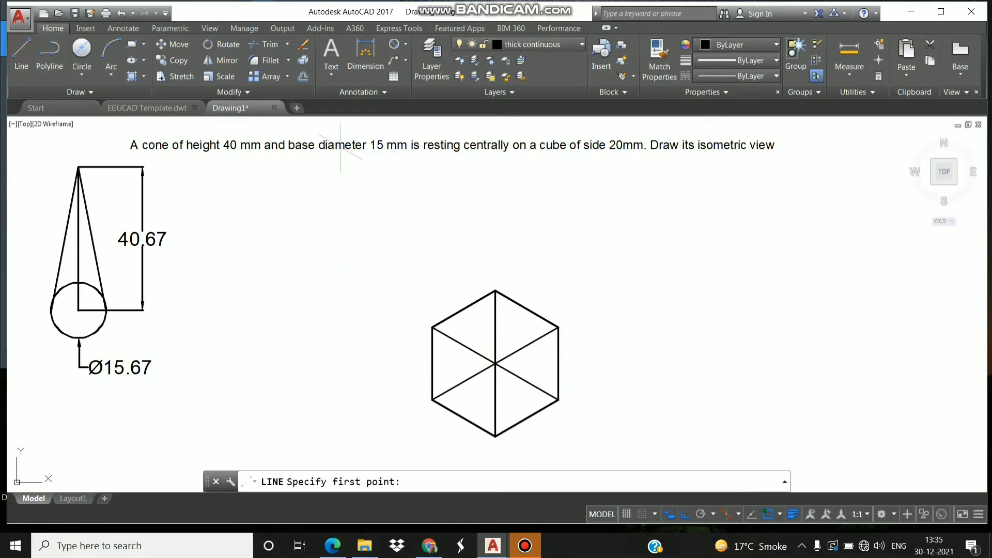
pyautogui.click(432, 327)
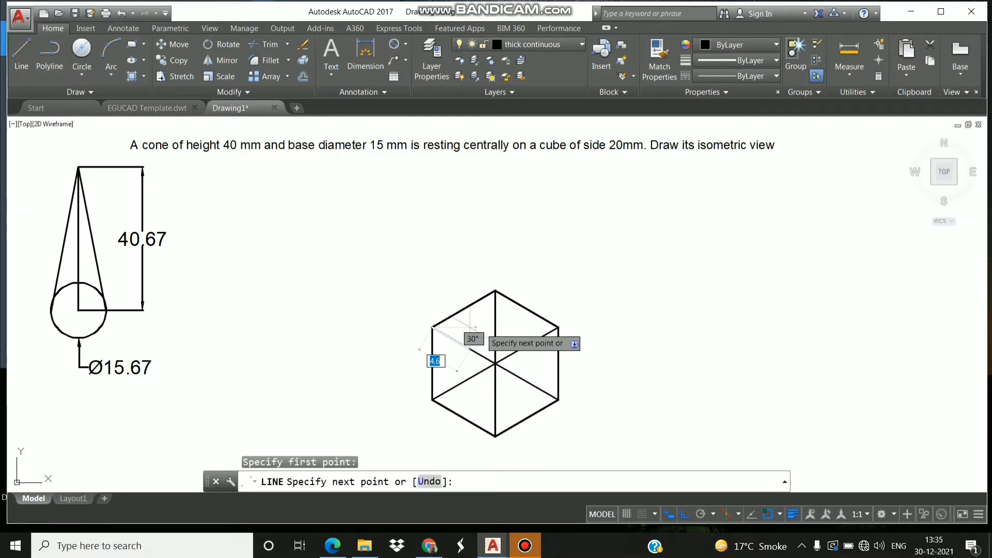
pyautogui.click(558, 399)
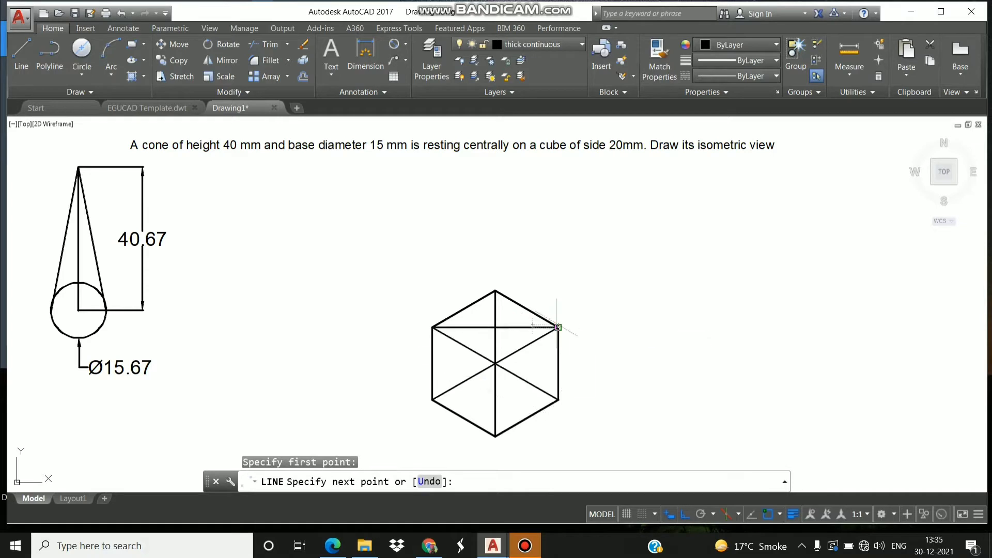
pyautogui.press('Escape')
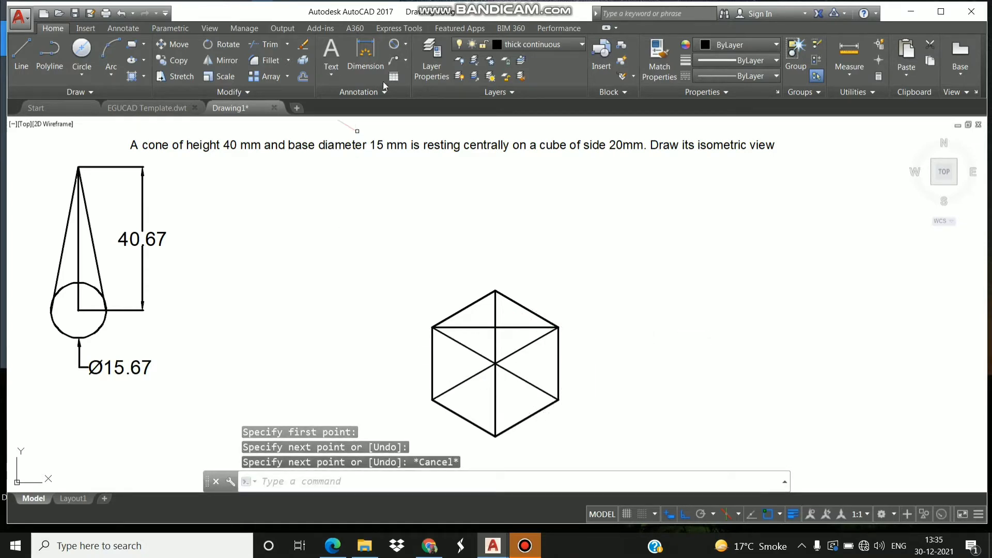
pyautogui.click(406, 45)
pyautogui.click(417, 66)
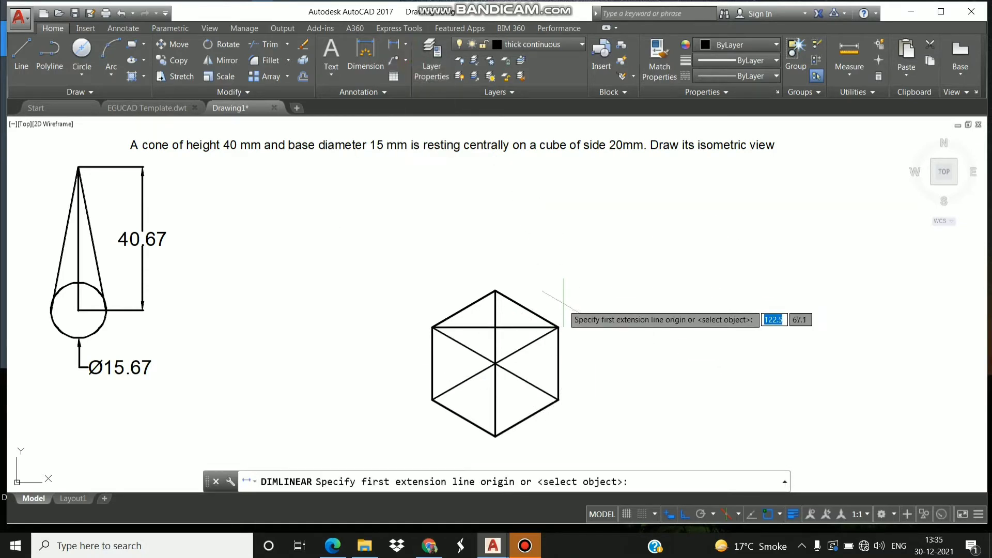
pyautogui.click(556, 327)
pyautogui.click(559, 399)
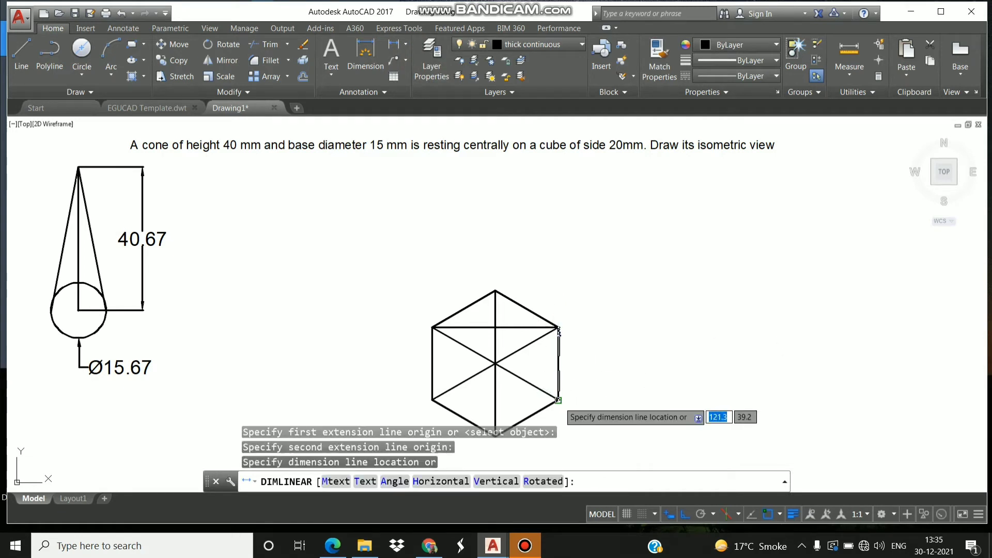
pyautogui.click(602, 392)
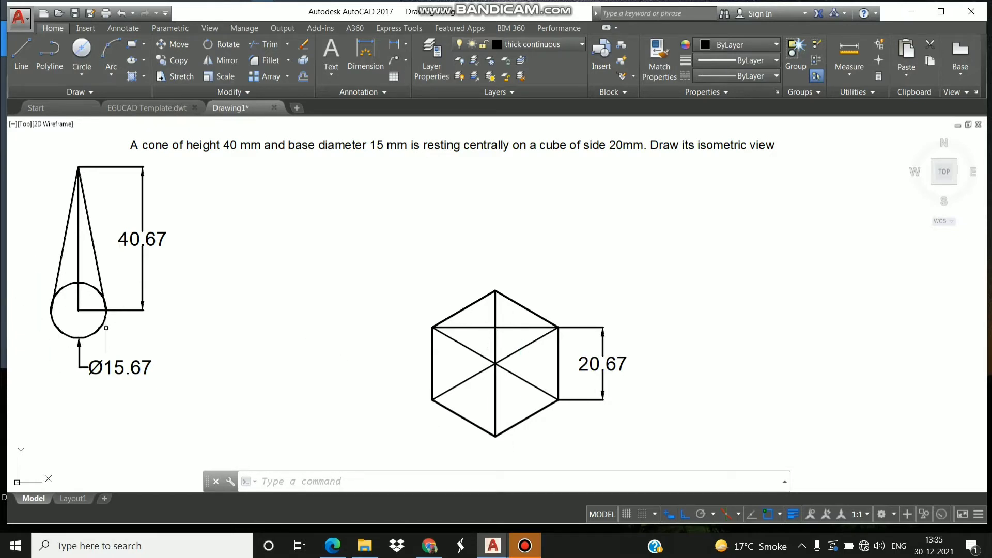
pyautogui.click(65, 286)
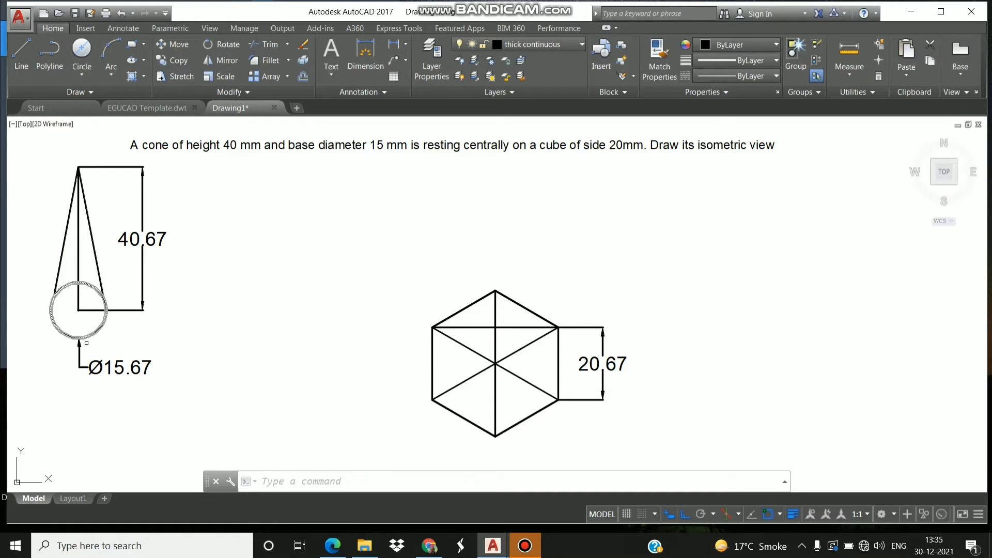
# - Deselect the circle and start a new line for the isometric cone base
pyautogui.press('Escape')
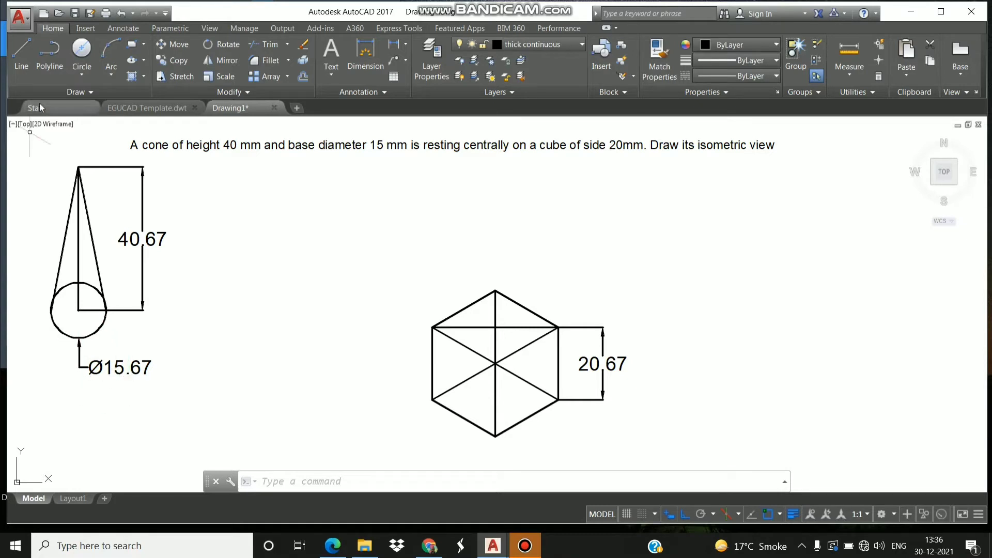
pyautogui.click(25, 67)
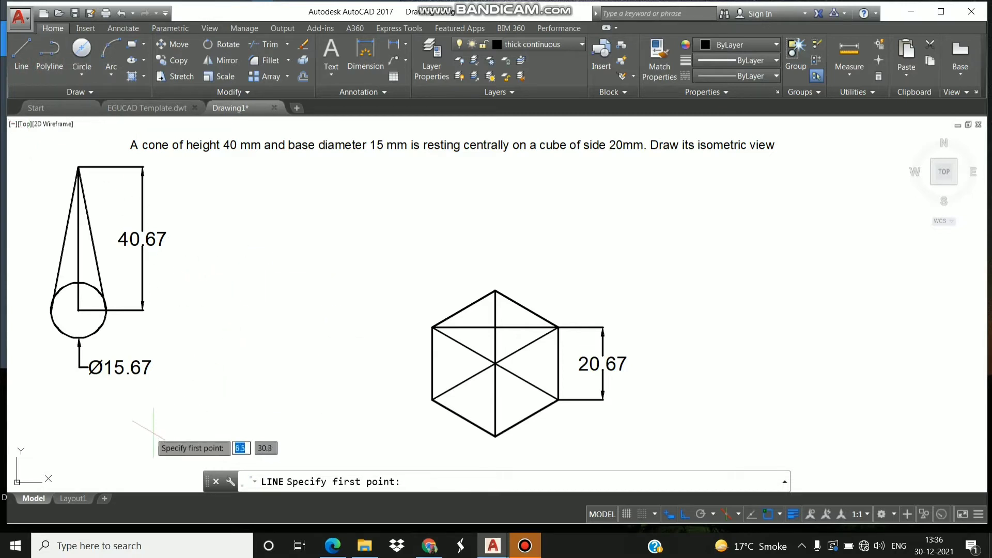
# - Start a rhombus below the cone on the Top isoplane with a 15.67 first edge
pyautogui.click(164, 430)
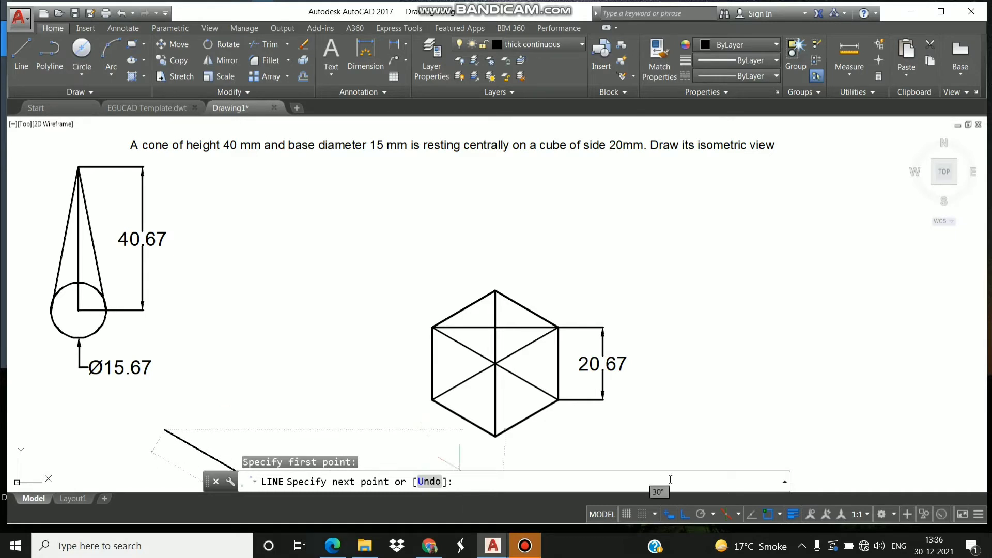
pyautogui.click(740, 513)
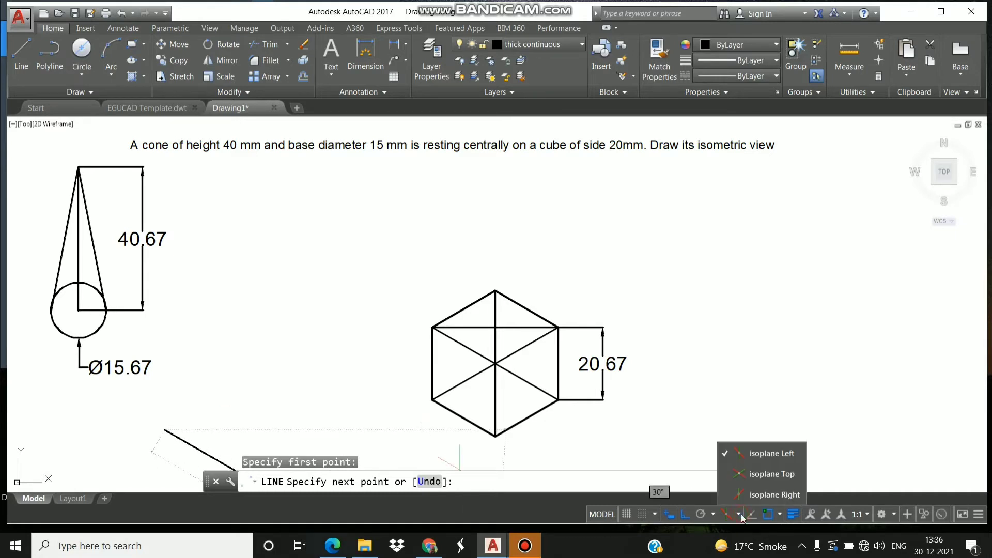
pyautogui.click(755, 473)
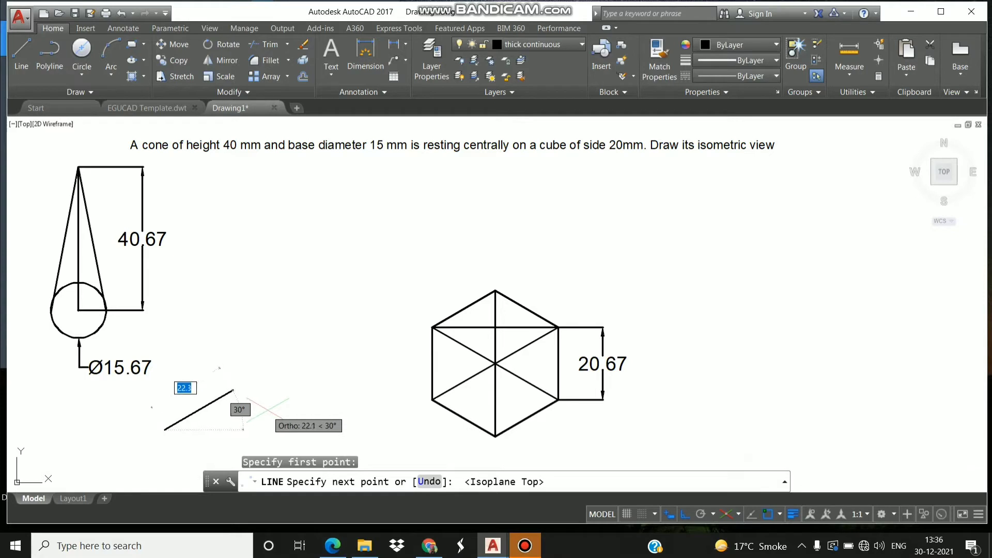
pyautogui.write('15')
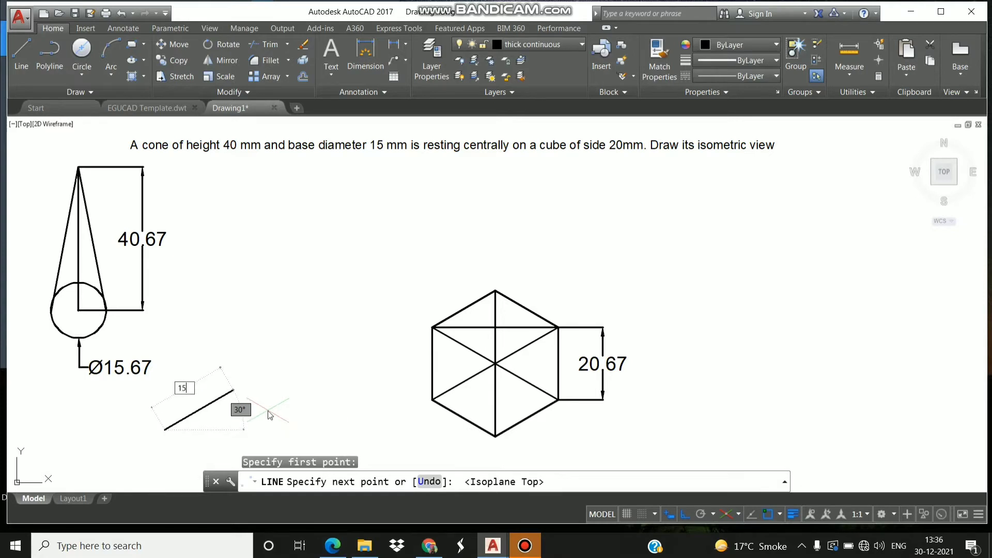
pyautogui.write('.67')
pyautogui.press('Return')
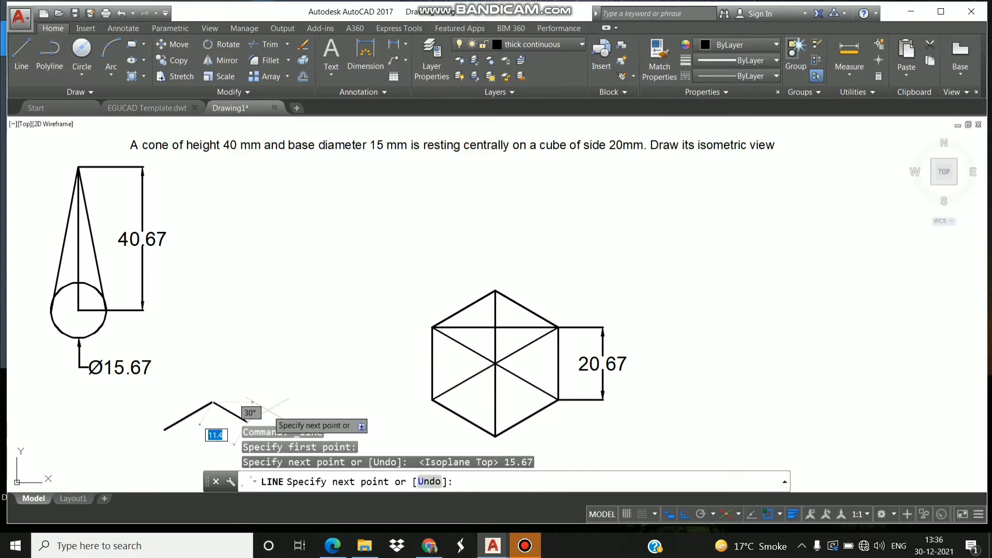
# - Draw the remaining three 15.67 edges to close the rhombus
pyautogui.write('15')
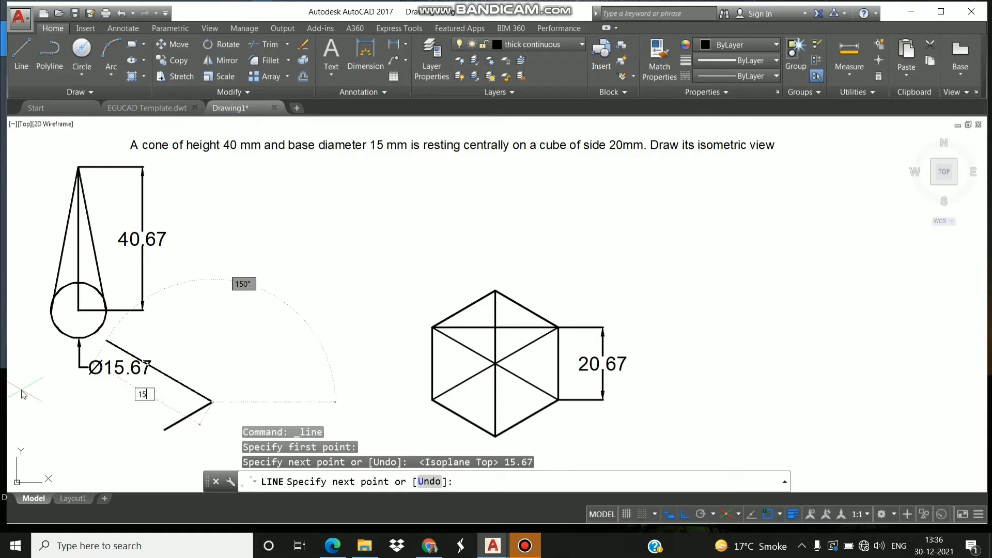
pyautogui.write('.67')
pyautogui.press('Return')
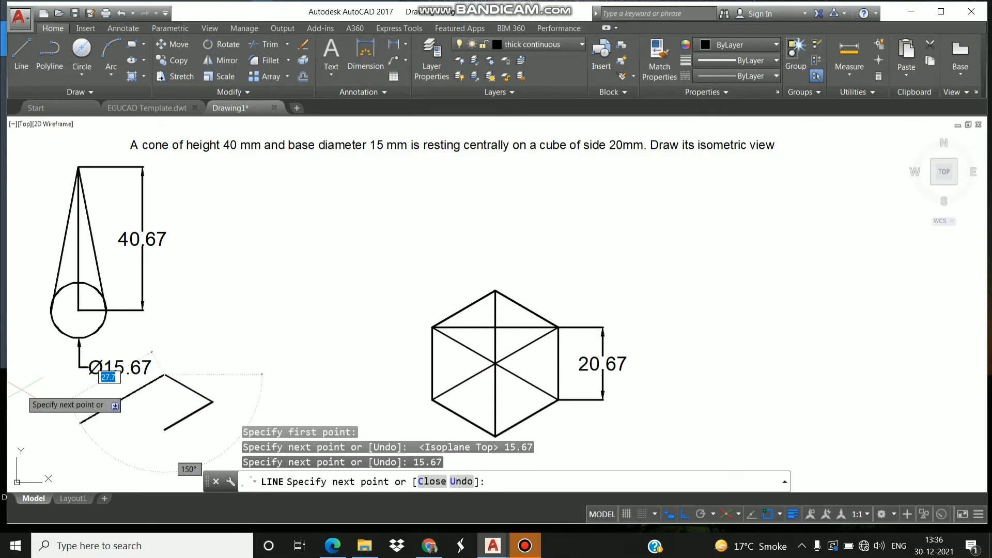
pyautogui.write('7')
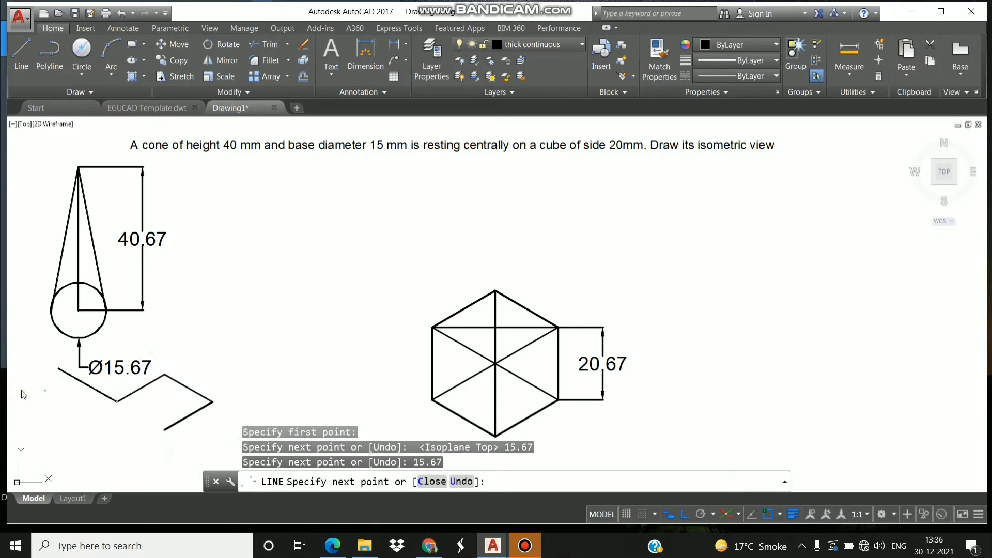
pyautogui.press('Return')
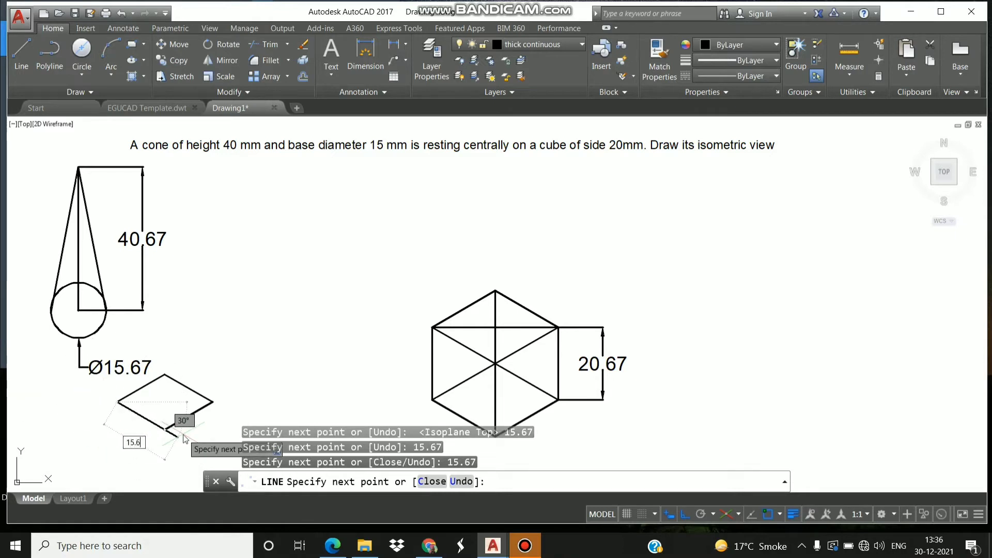
pyautogui.write('7')
pyautogui.press('Return')
pyautogui.press('Escape')
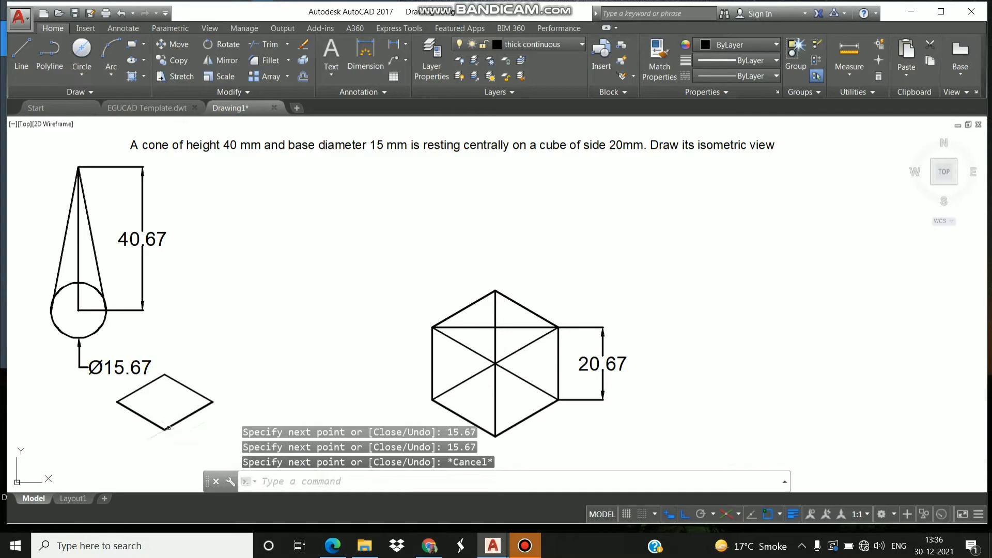
# - Draw the small rhombus's vertical and horizontal diagonals to mark the cone base centre
pyautogui.click(22, 54)
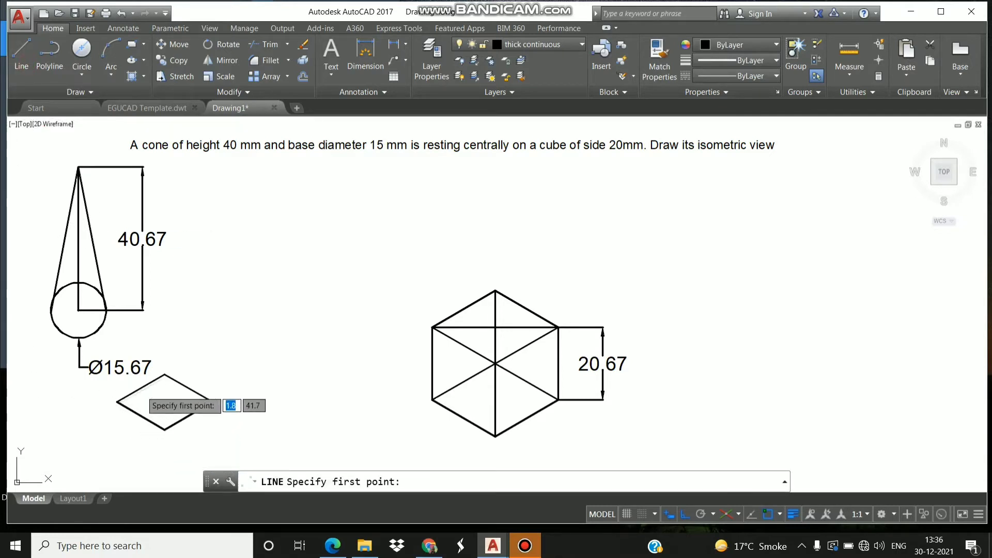
pyautogui.click(165, 375)
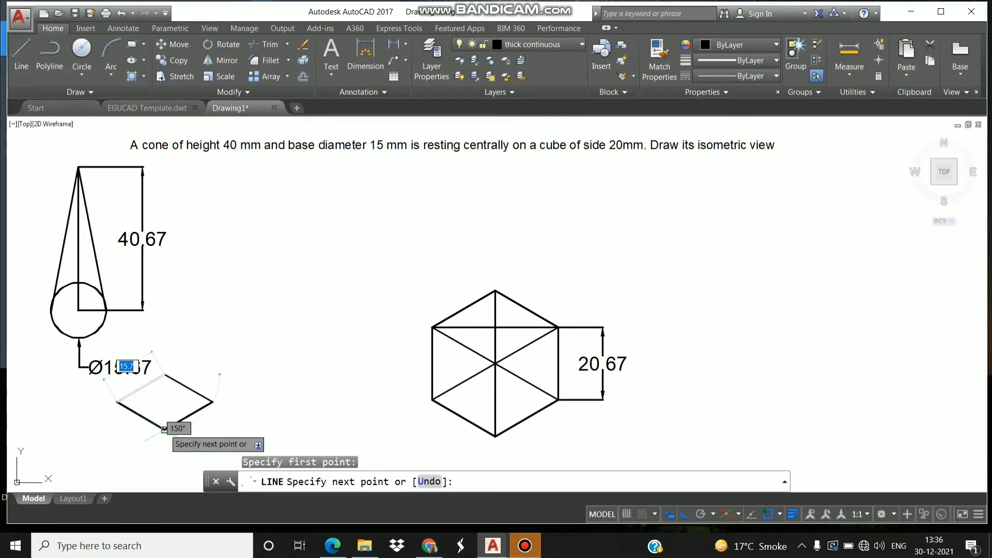
pyautogui.press('Escape')
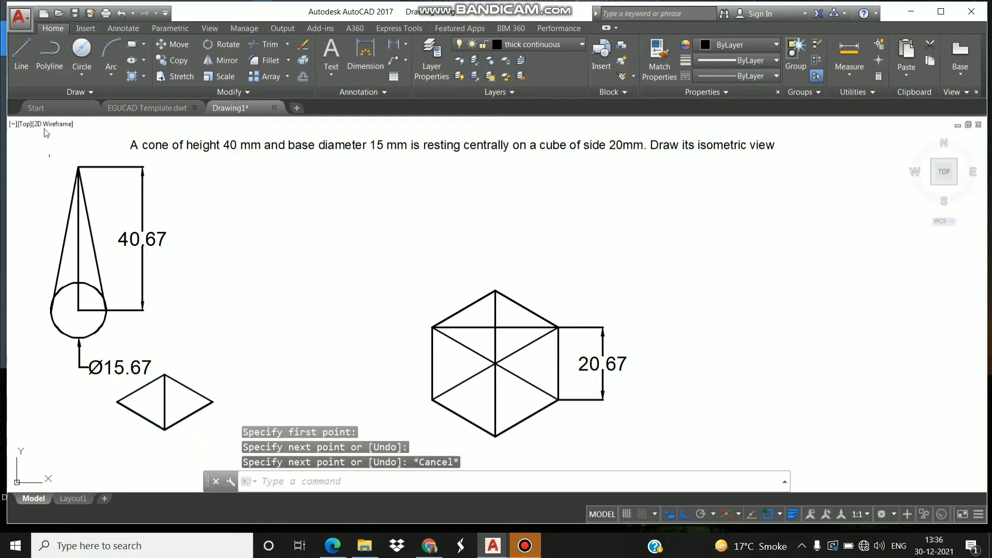
pyautogui.click(21, 52)
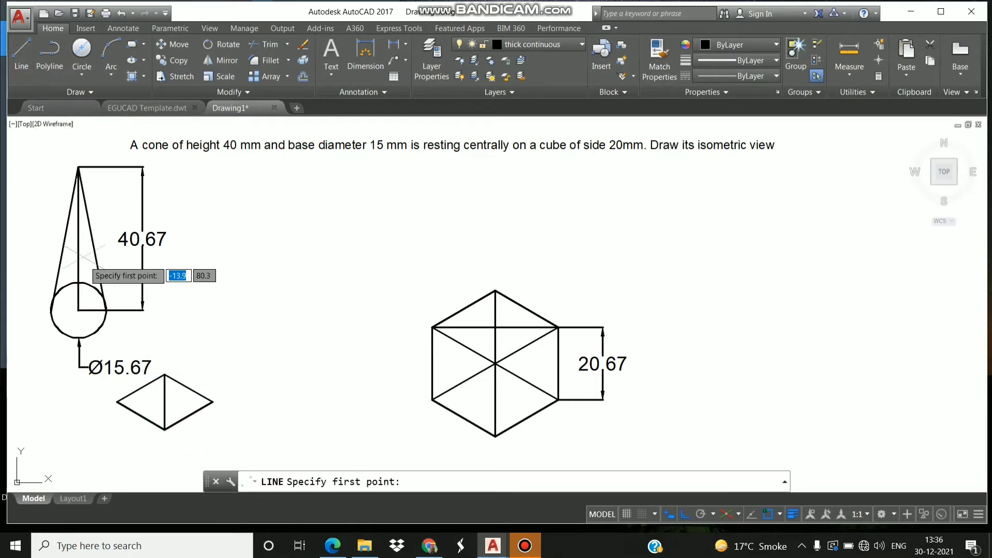
pyautogui.click(116, 402)
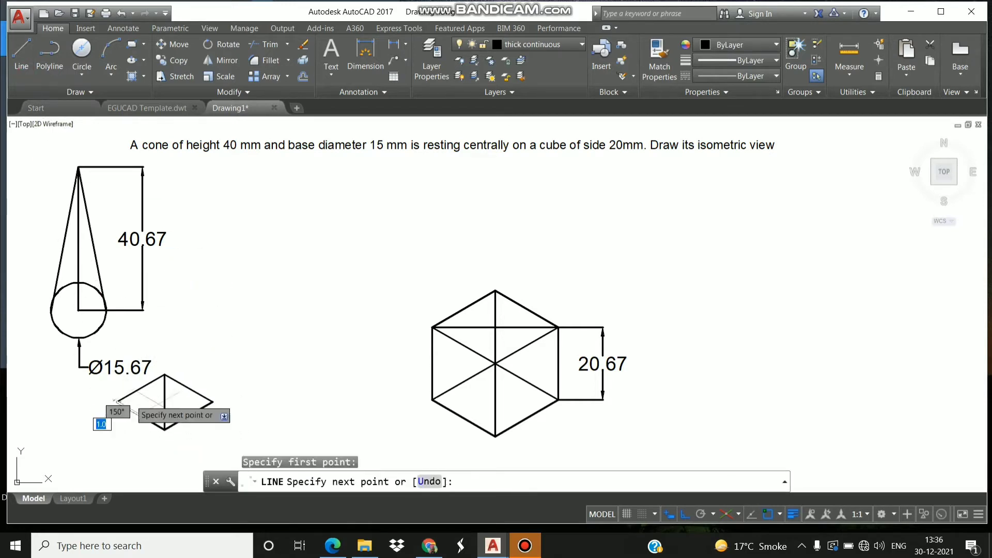
pyautogui.click(212, 402)
pyautogui.press('Escape')
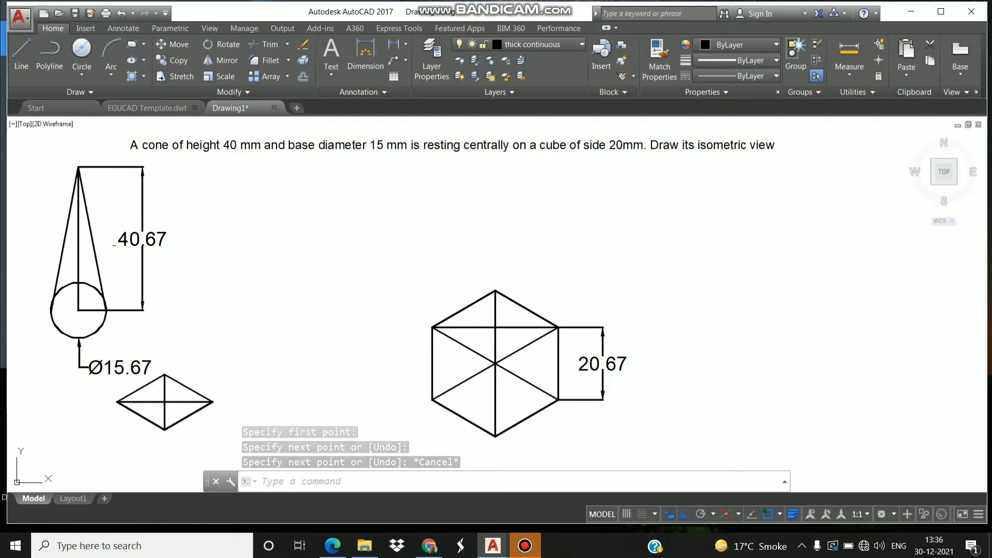
pyautogui.click(405, 44)
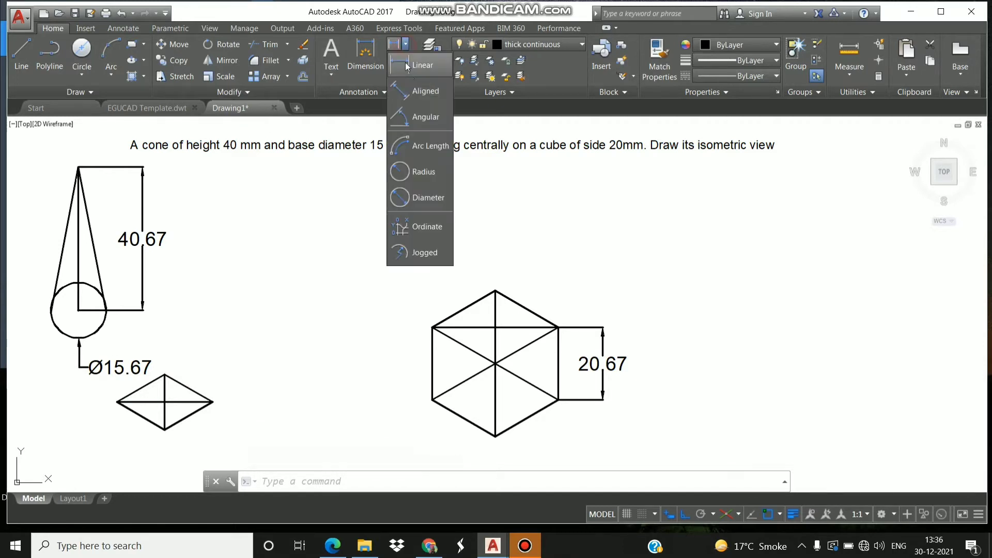
# - Place two 15.67 aligned dimensions on the rhombus's lower-left edge and right side
pyautogui.click(413, 92)
pyautogui.click(118, 401)
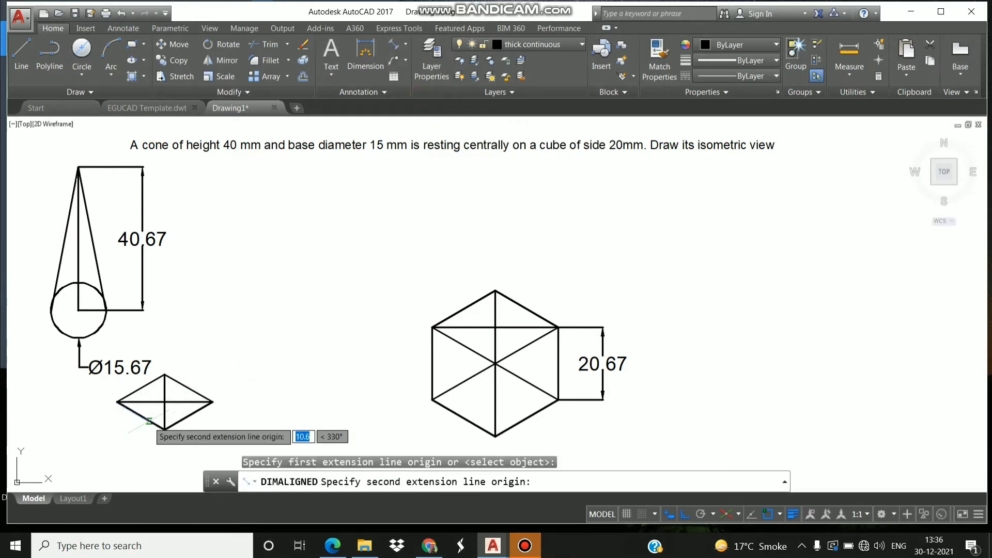
pyautogui.click(164, 428)
pyautogui.click(126, 423)
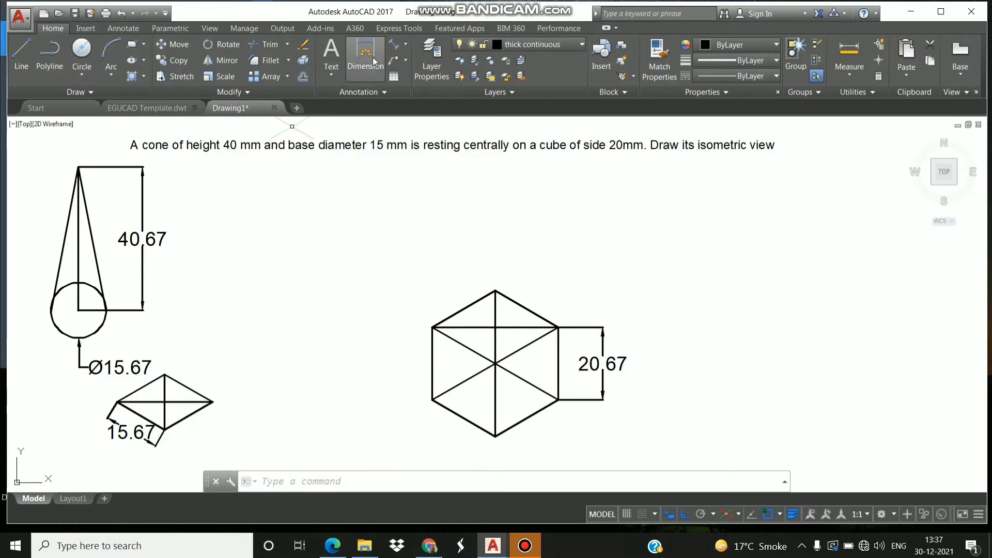
pyautogui.click(393, 45)
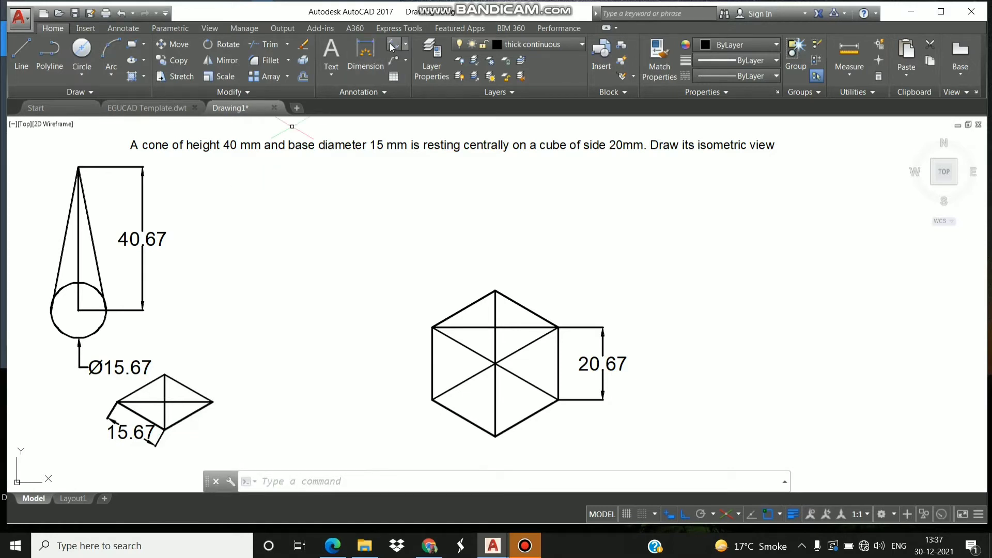
pyautogui.click(164, 374)
pyautogui.click(164, 428)
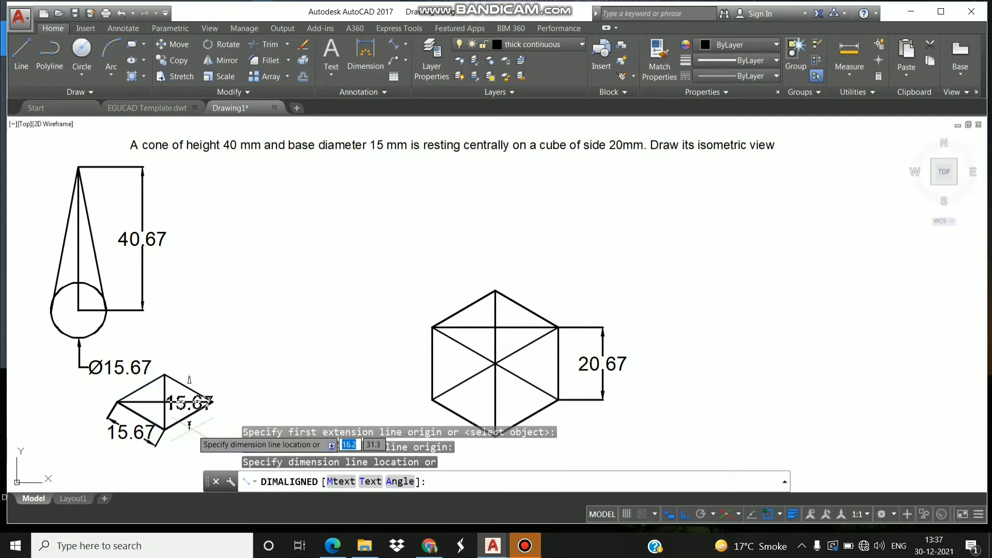
pyautogui.click(247, 408)
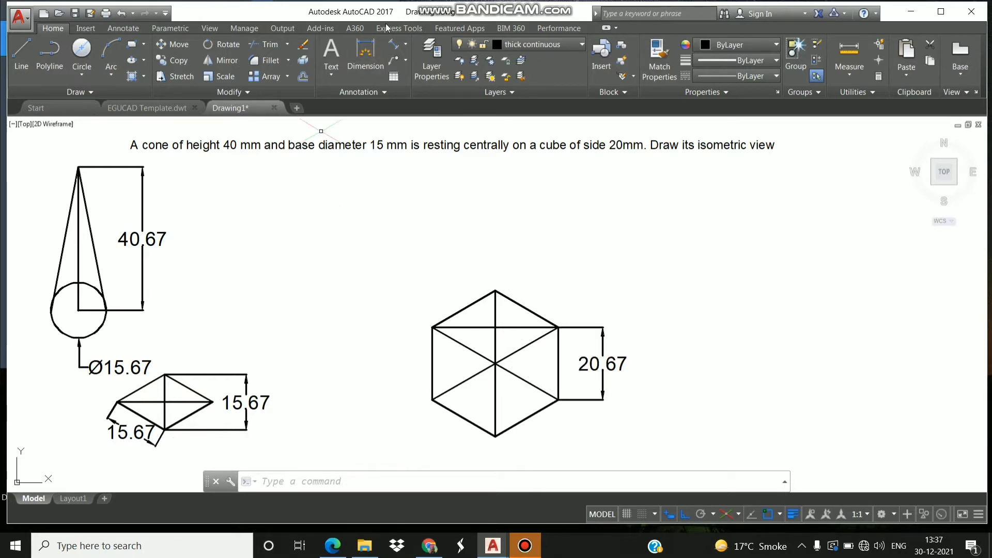
pyautogui.click(399, 46)
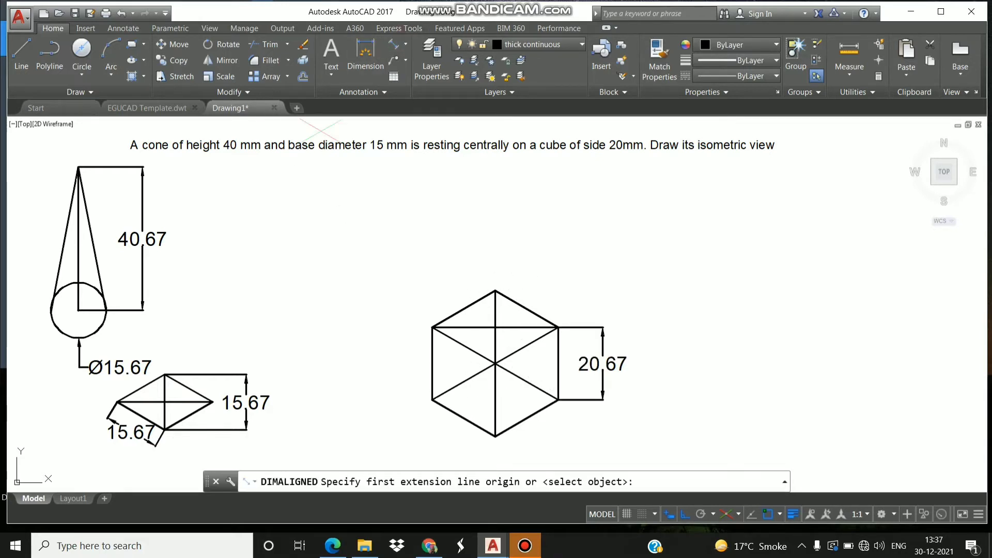
pyautogui.click(494, 291)
pyautogui.click(495, 363)
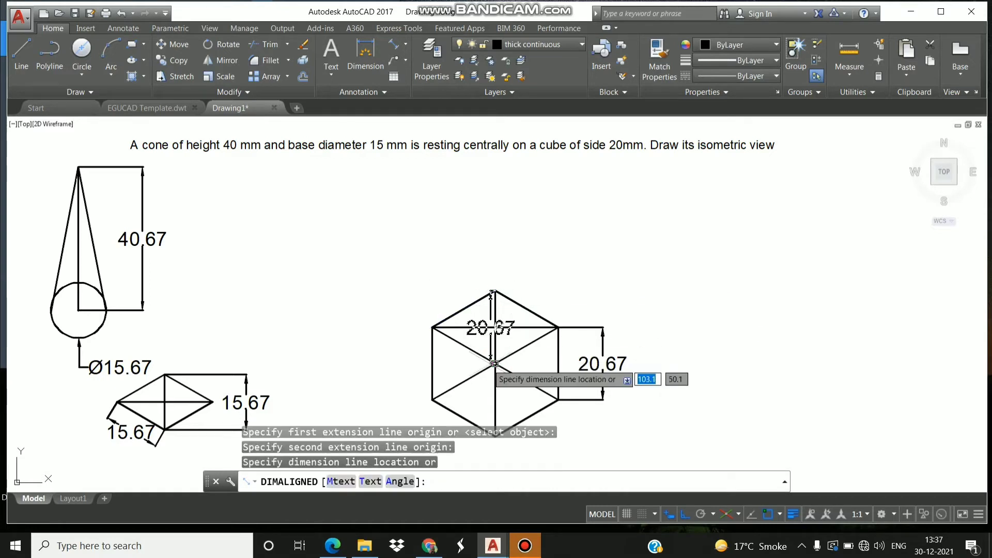
pyautogui.click(397, 357)
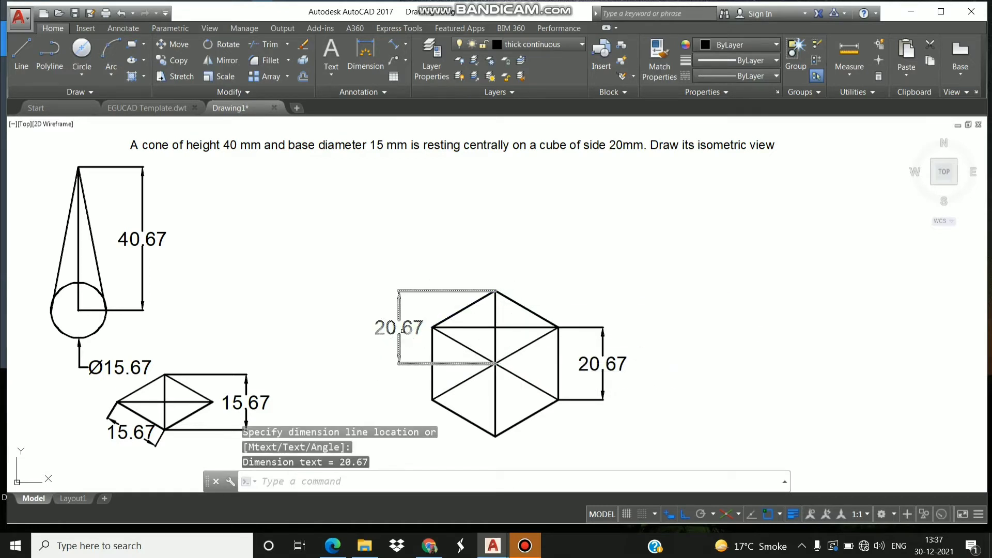
pyautogui.click(408, 328)
pyautogui.press('Delete')
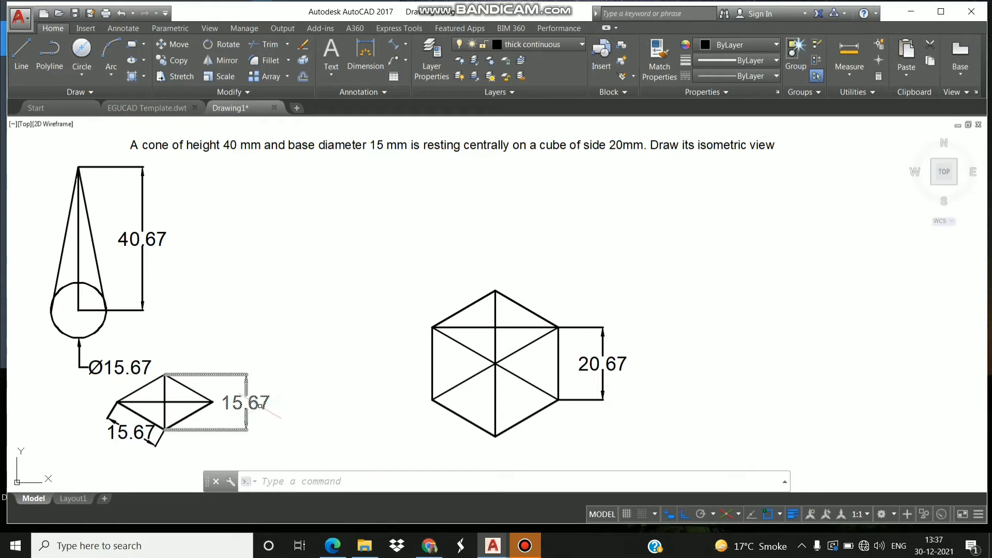
# - Launch Calculator from the Windows search
pyautogui.click(167, 546)
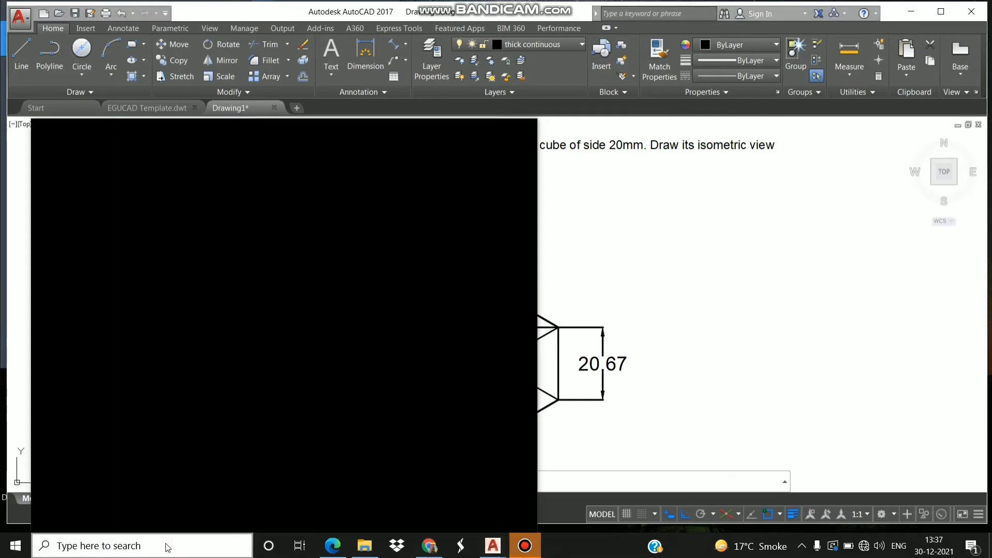
pyautogui.write('ca')
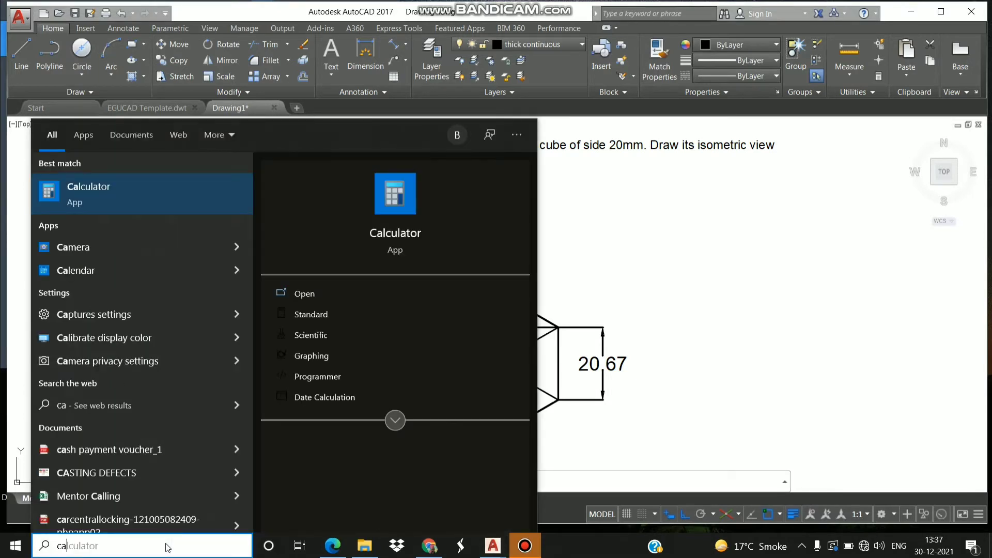
pyautogui.write('l')
pyautogui.click(87, 188)
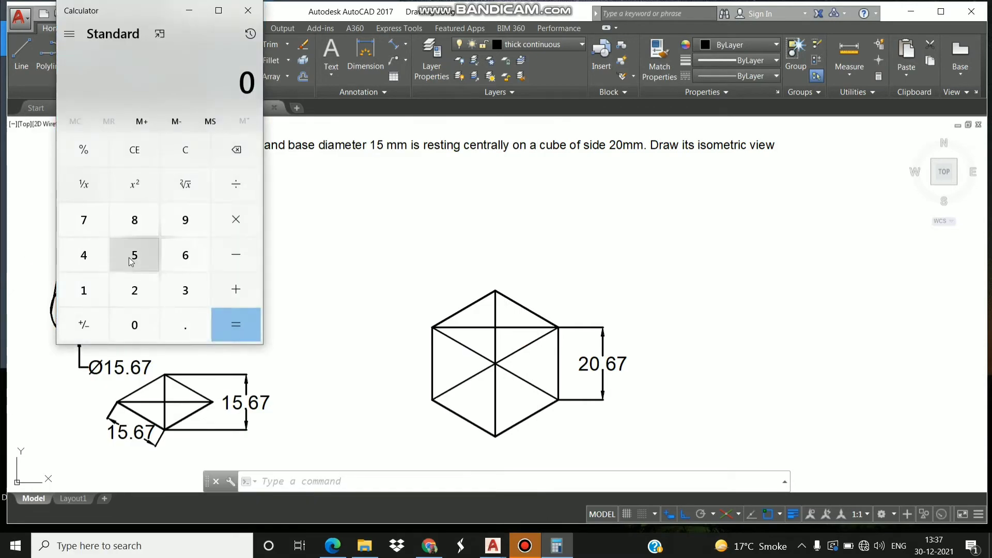
# - Compute 15.67 ÷ 2 = 7.835 and minimize Calculator
pyautogui.click(133, 255)
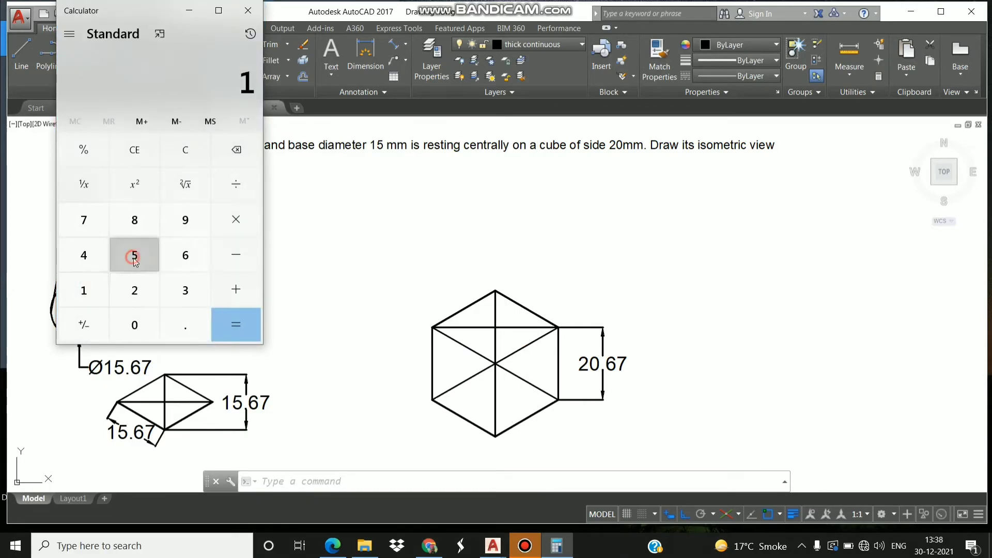
pyautogui.click(187, 328)
pyautogui.click(189, 261)
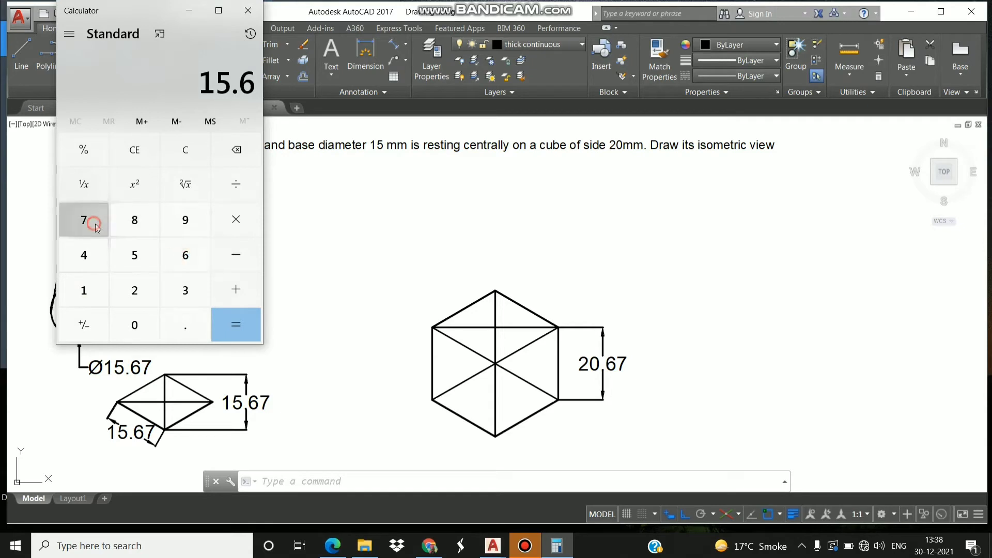
pyautogui.click(89, 223)
pyautogui.click(231, 194)
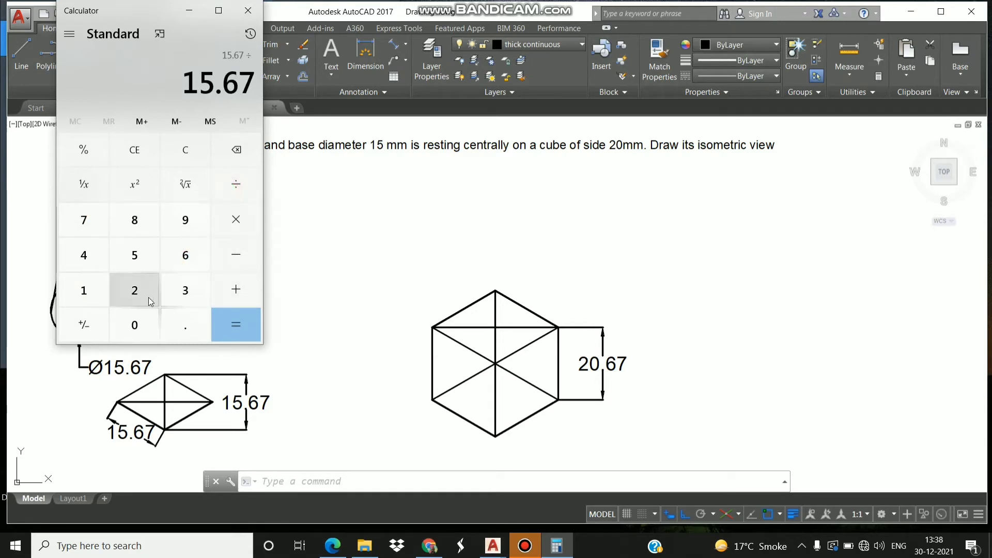
pyautogui.click(134, 290)
pyautogui.click(247, 327)
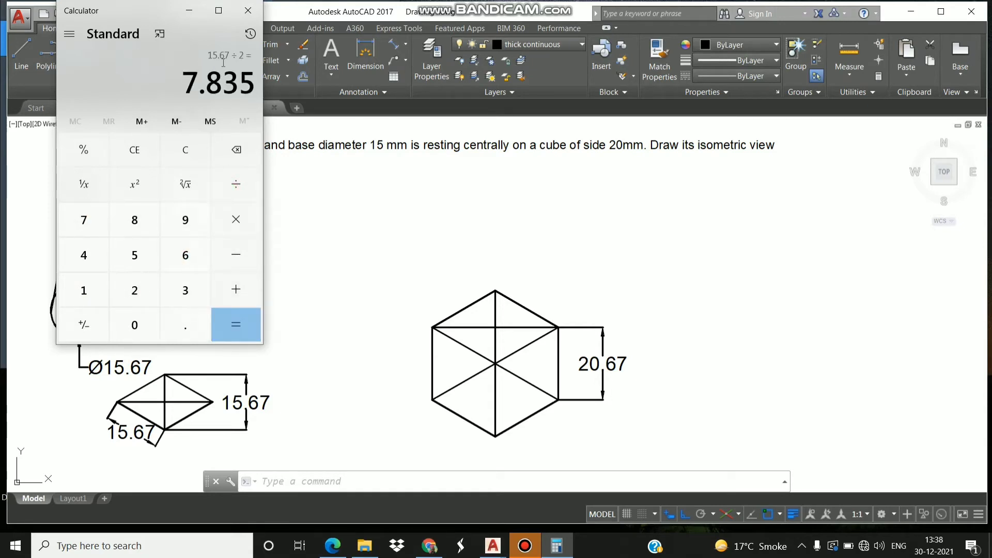
pyautogui.click(189, 11)
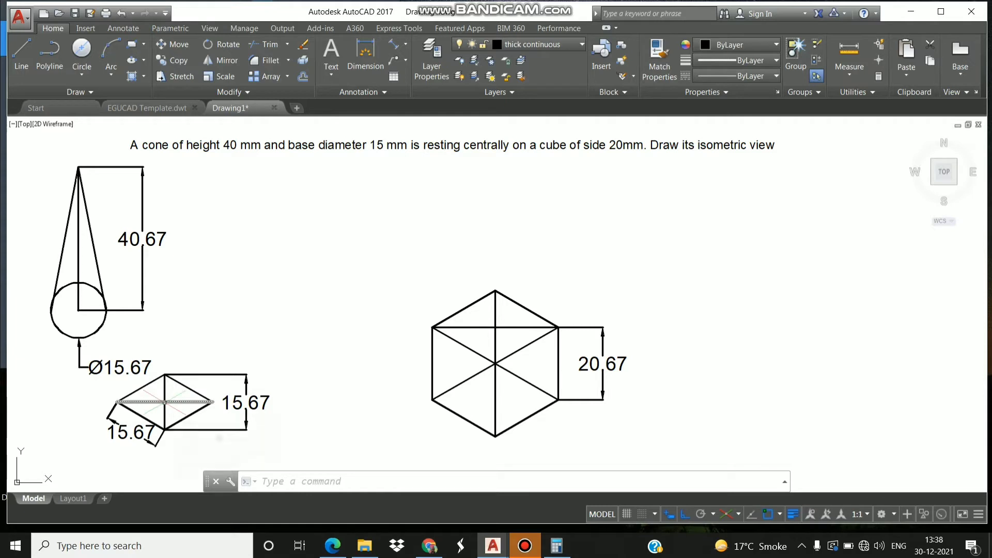
# - Switch to Isoplane Left, turn on Midpoint object snap, and start a new line on the cube
pyautogui.click(25, 67)
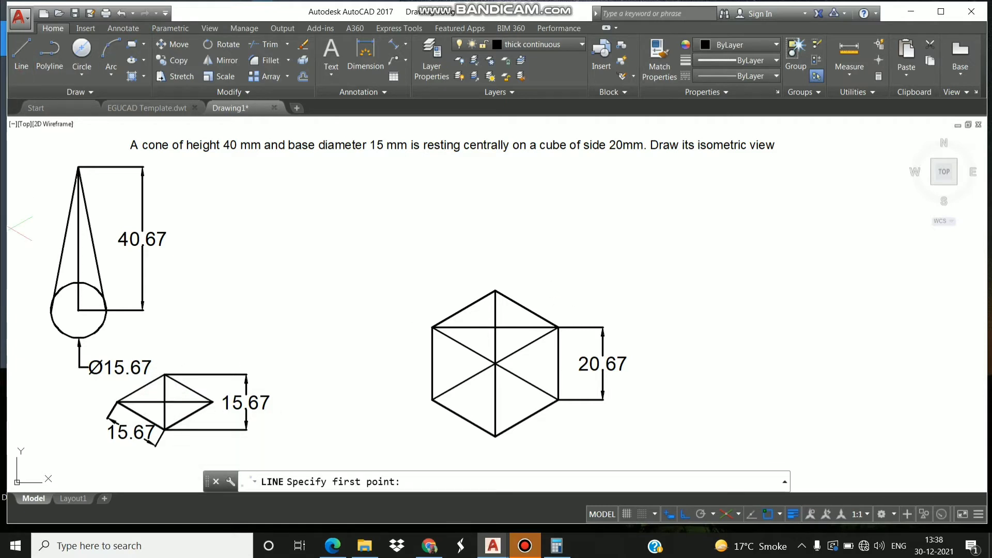
pyautogui.click(738, 514)
pyautogui.click(762, 449)
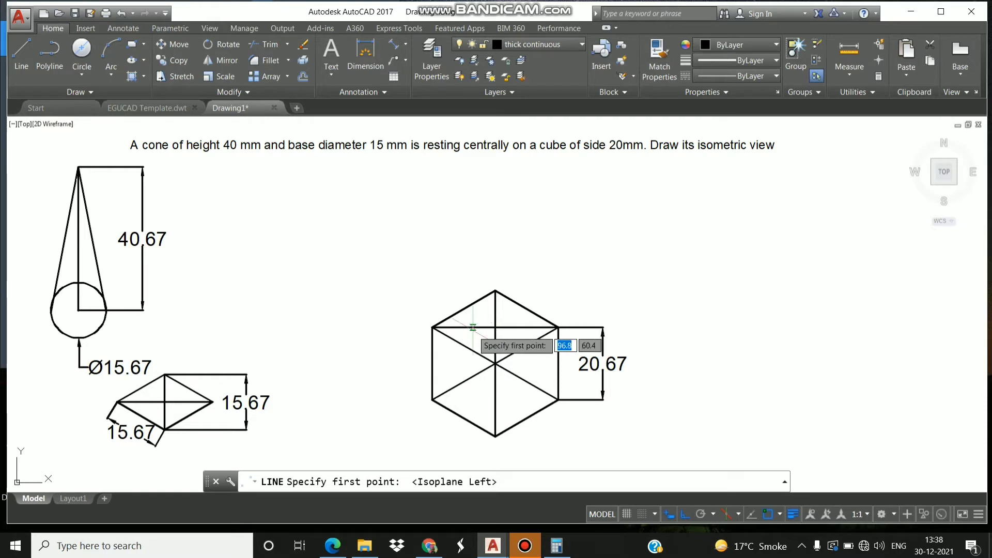
pyautogui.scroll(4, 495, 327)
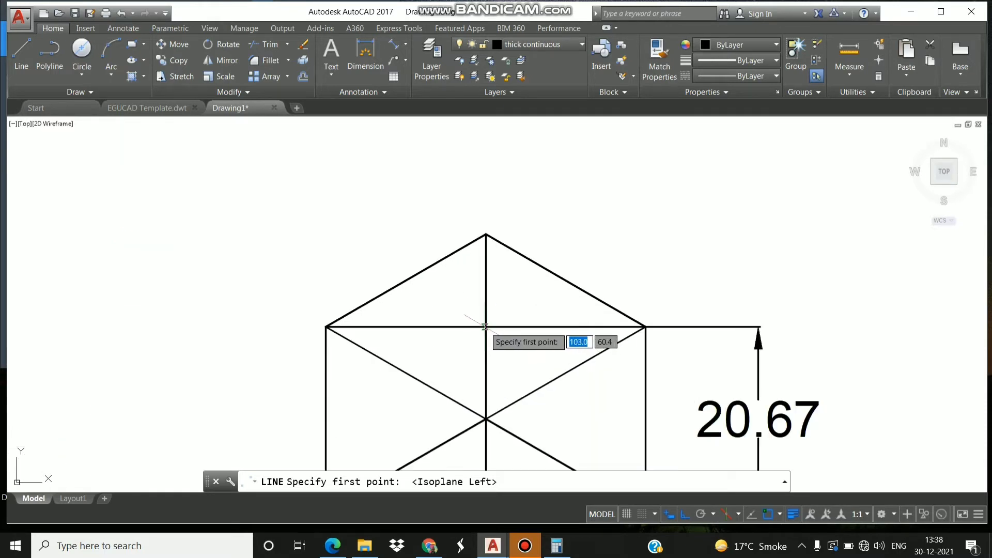
pyautogui.click(779, 515)
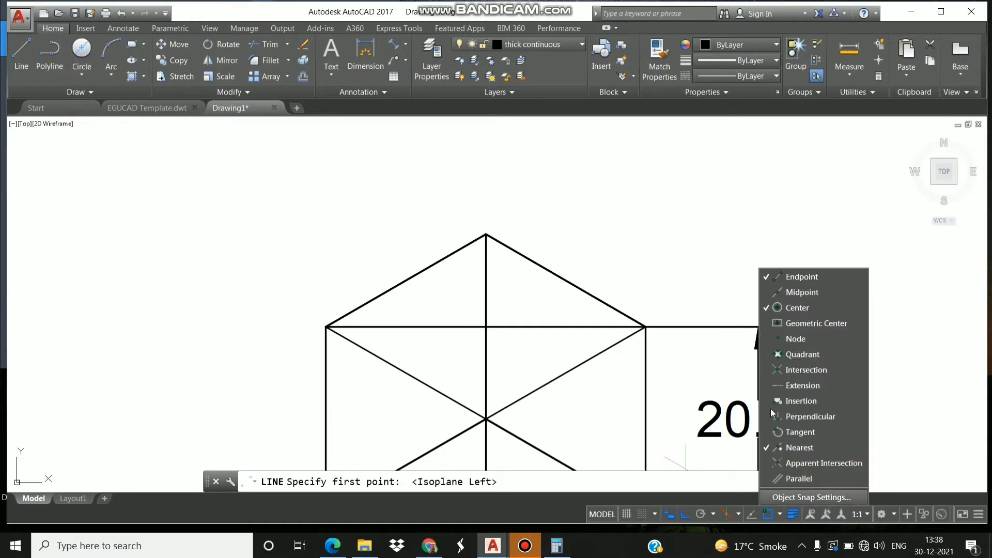
pyautogui.click(795, 292)
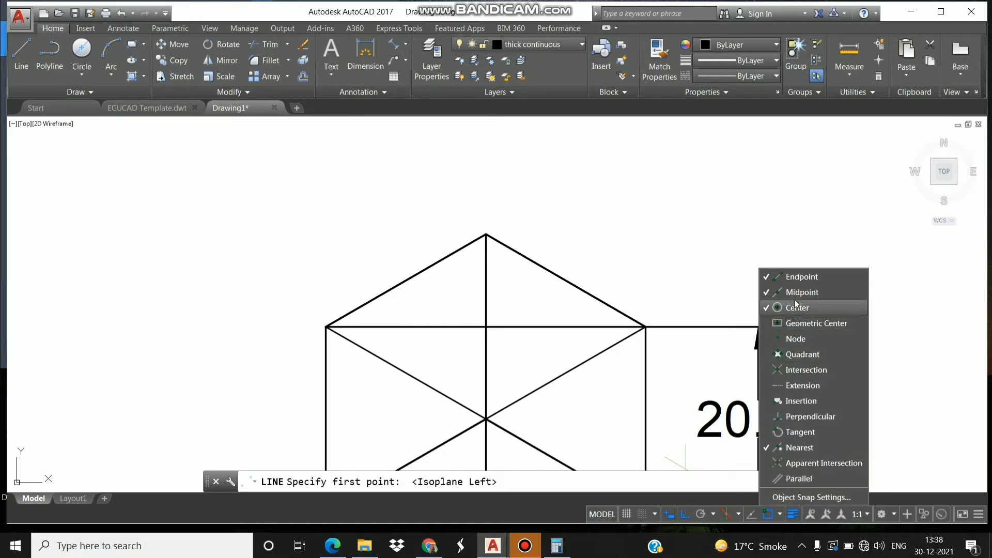
pyautogui.click(19, 46)
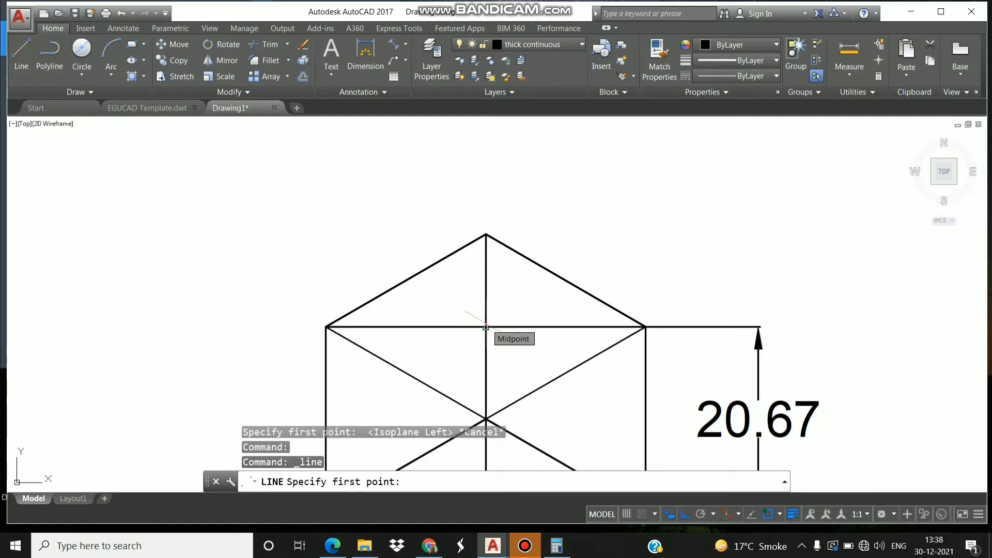
# - Draw a 7.835 line up from the top-face midpoint, then switch to Isoplane Top
pyautogui.click(485, 327)
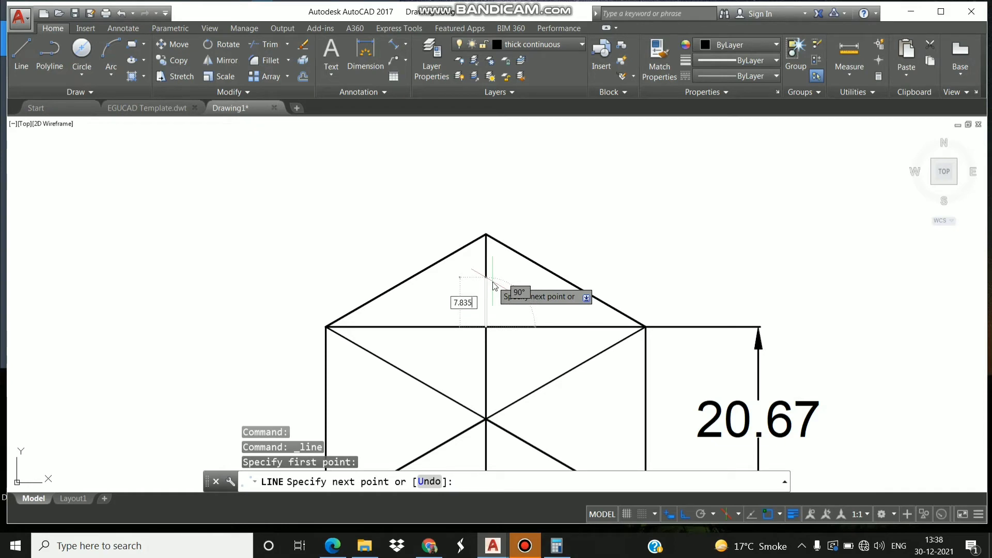
pyautogui.press('Return')
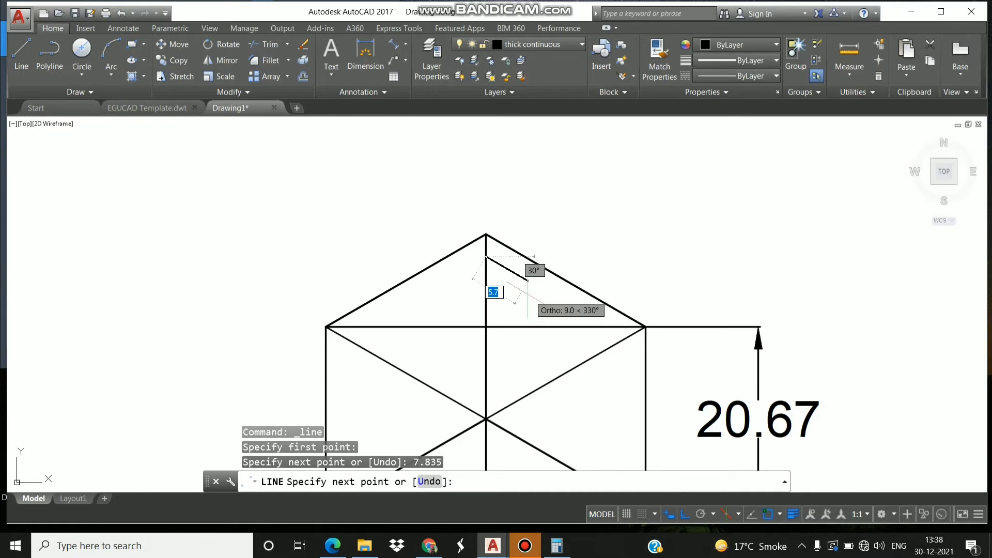
pyautogui.click(738, 515)
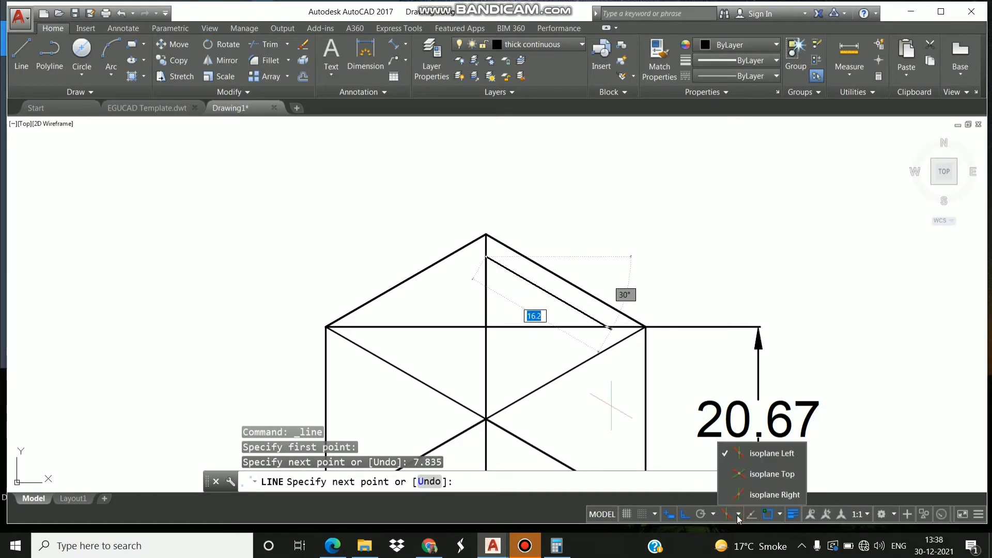
pyautogui.click(763, 474)
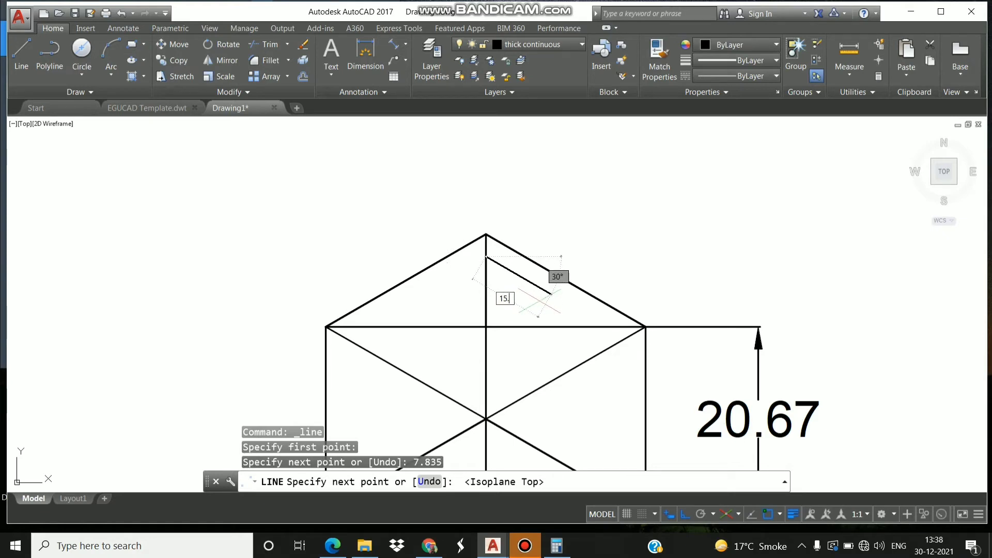
pyautogui.write('67')
# - Draw the four 15.67 sides of the inner isometric square on the top face
pyautogui.press('Return')
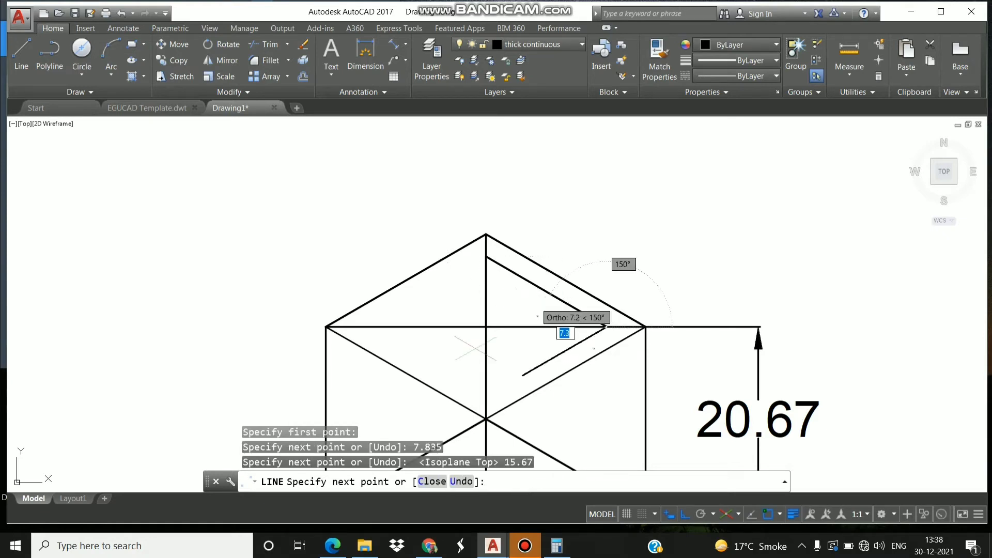
pyautogui.write('15.')
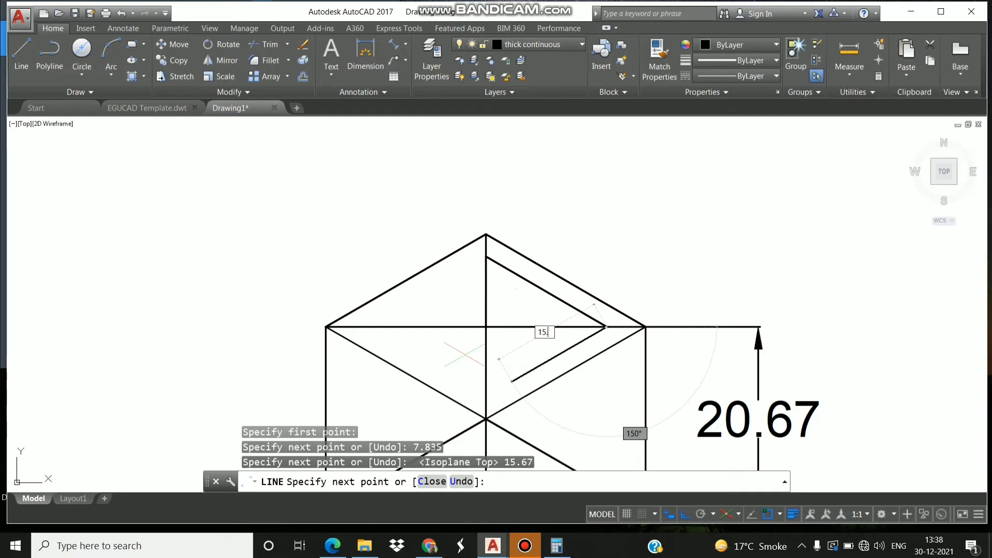
pyautogui.write('67')
pyautogui.press('Return')
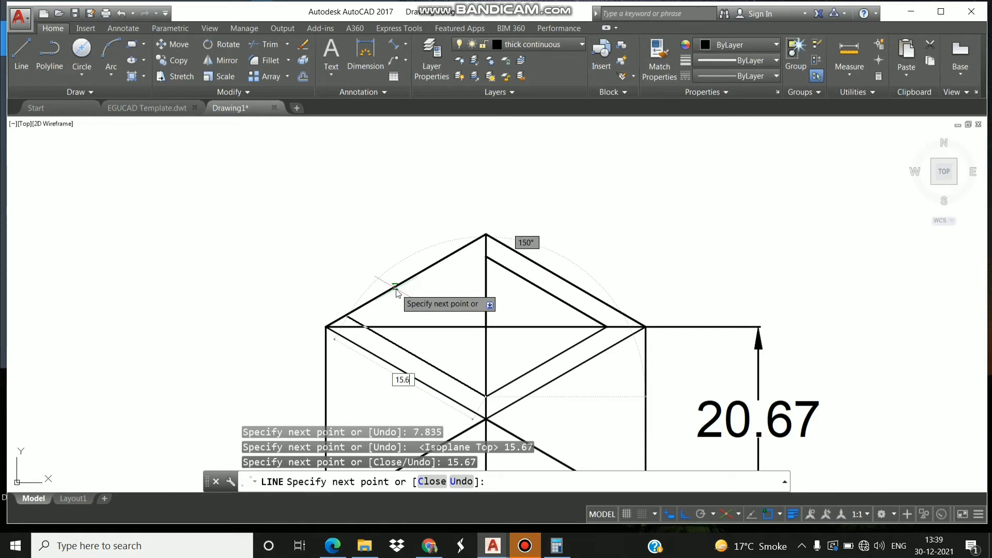
pyautogui.write('7')
pyautogui.press('Return')
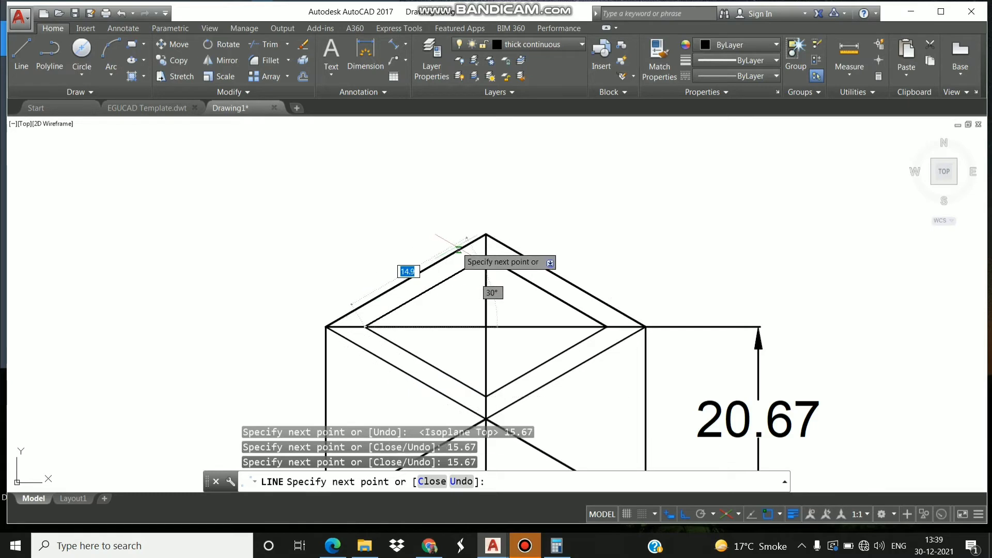
pyautogui.write('15.67')
pyautogui.press('Return')
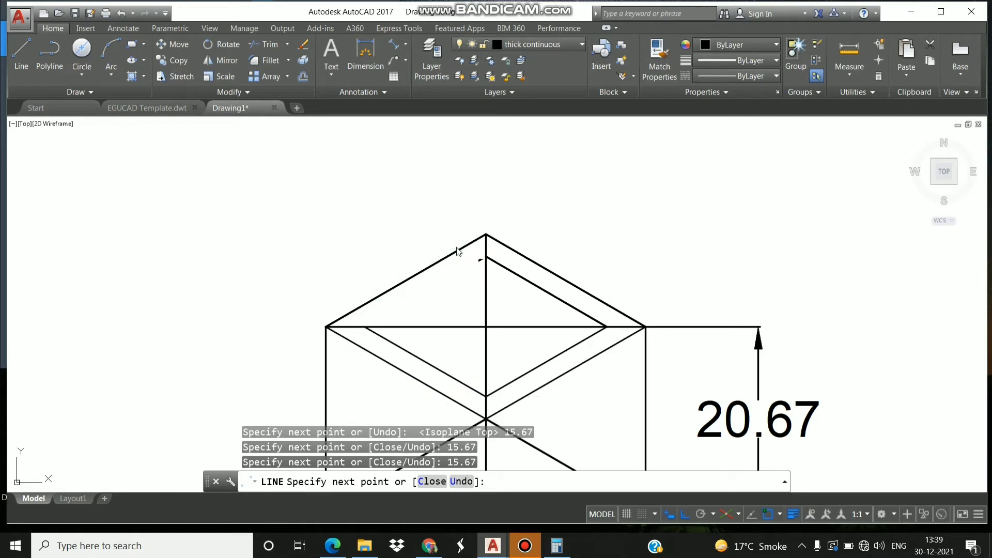
pyautogui.press('Escape')
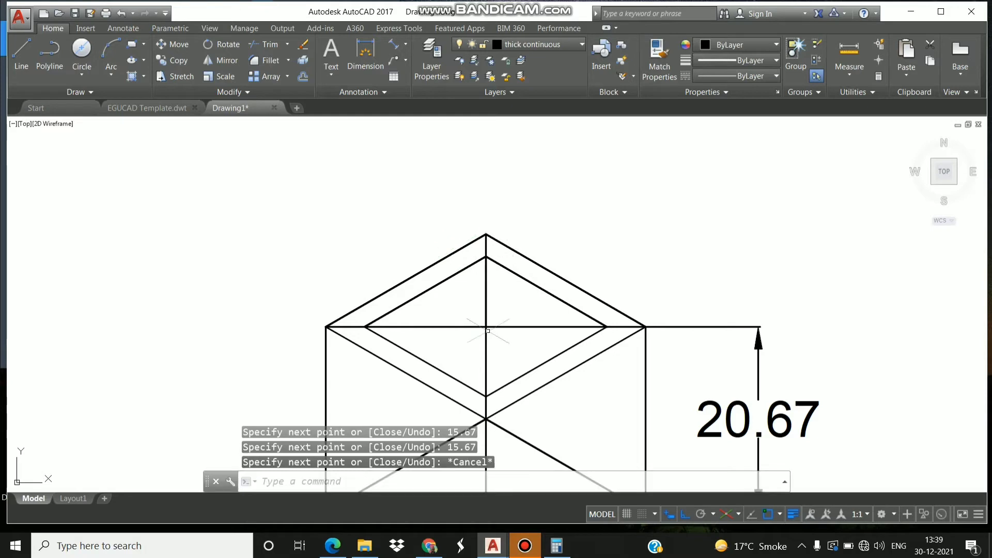
pyautogui.moveTo(487, 330); pyautogui.dragTo(472, 232, button='middle')
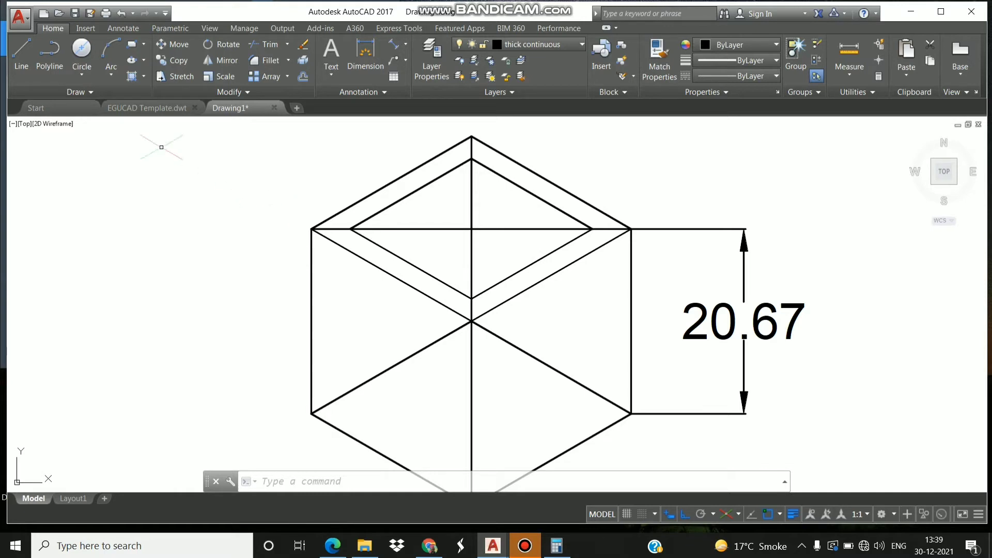
# - Draw the first two Start-End-Direction arcs between the inner square's edge midpoints
pyautogui.click(111, 72)
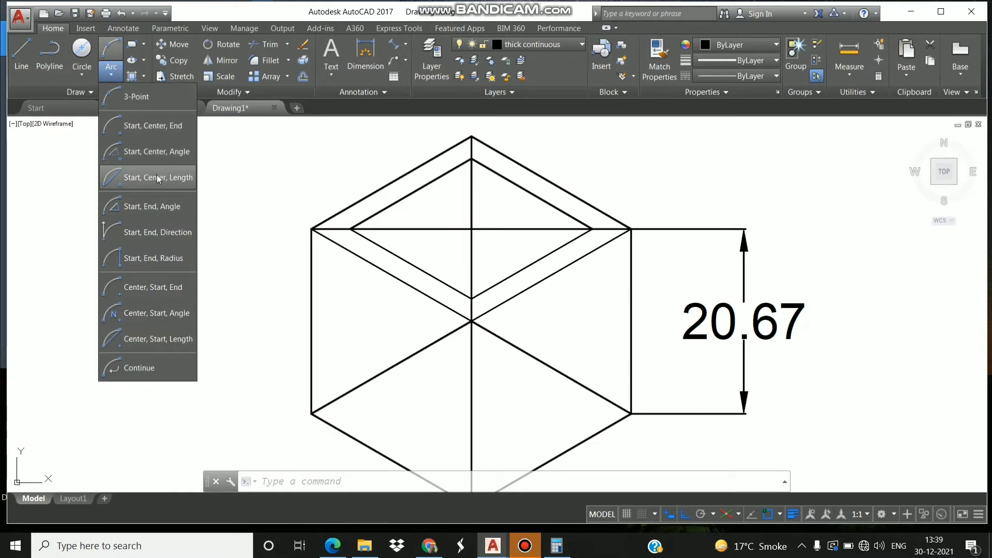
pyautogui.click(164, 237)
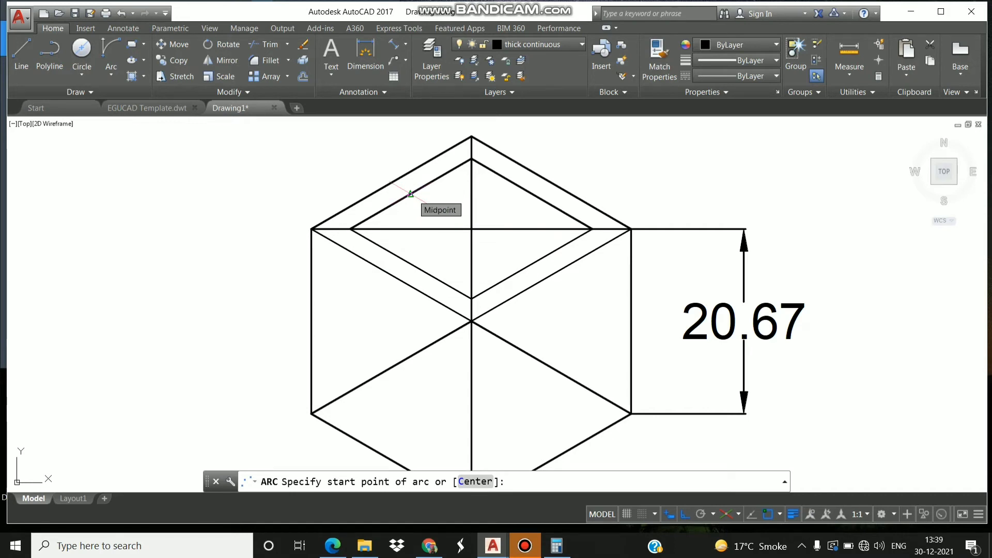
pyautogui.click(411, 194)
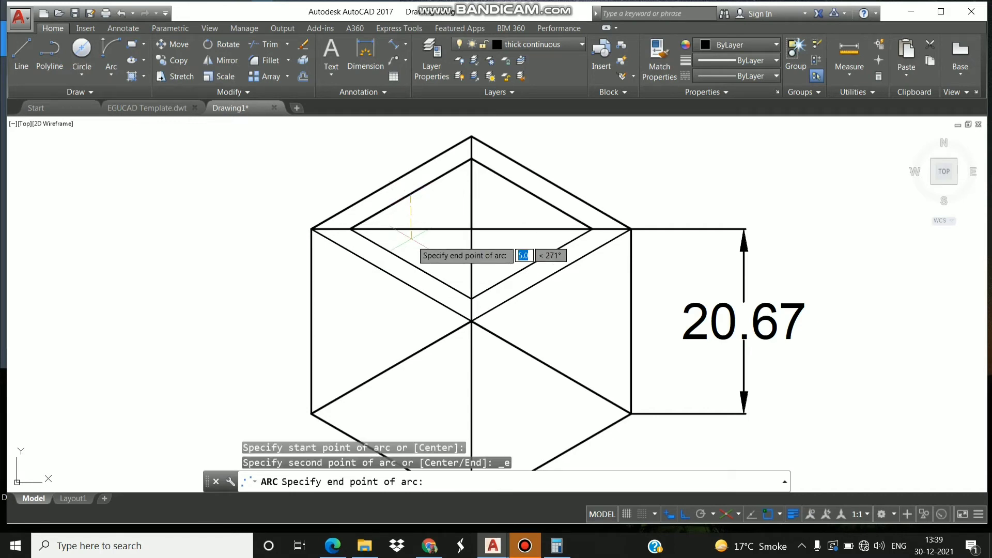
pyautogui.click(411, 264)
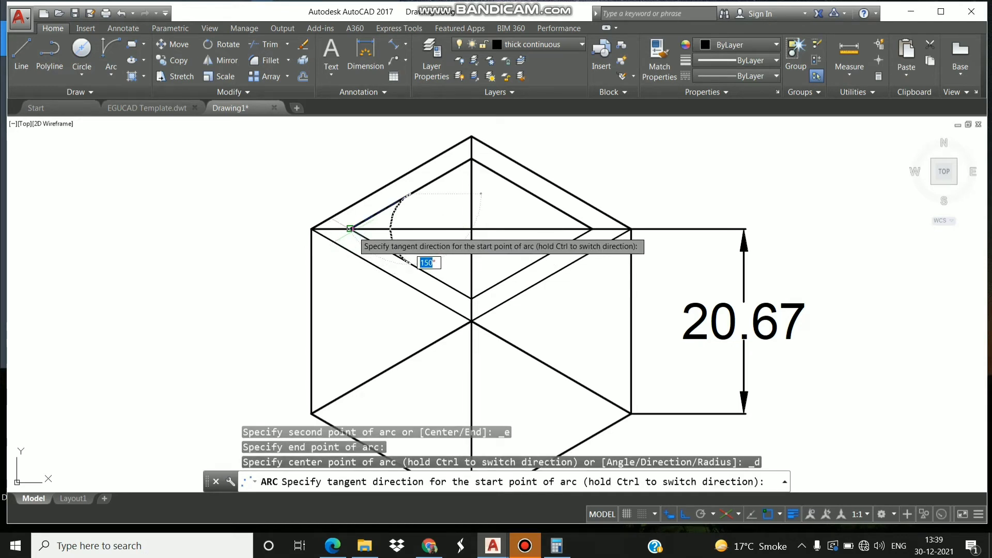
pyautogui.click(356, 231)
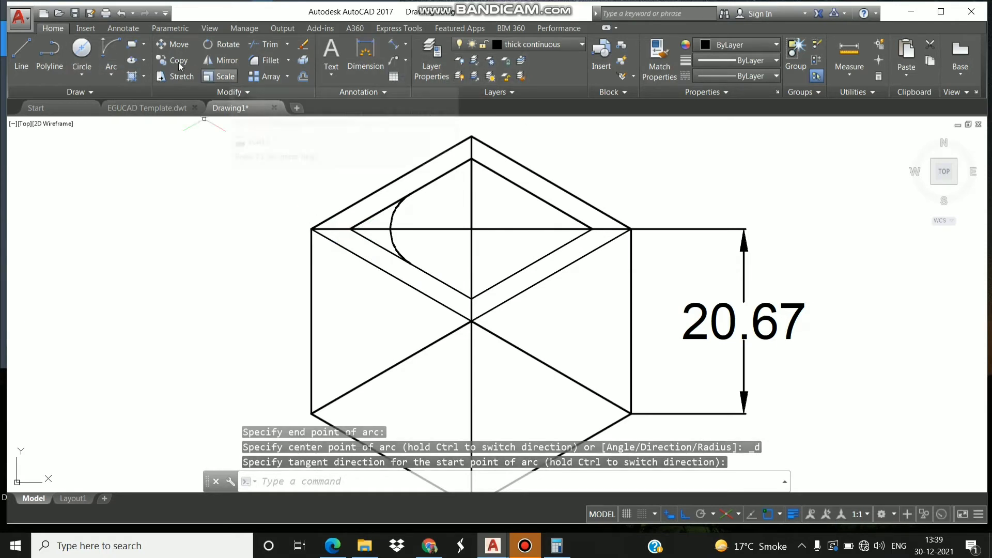
pyautogui.click(116, 55)
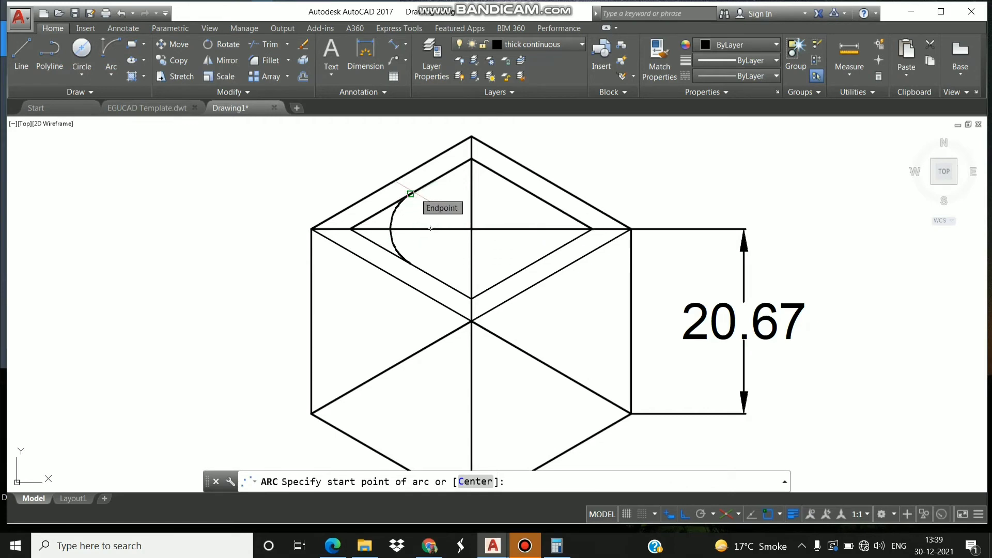
pyautogui.click(410, 193)
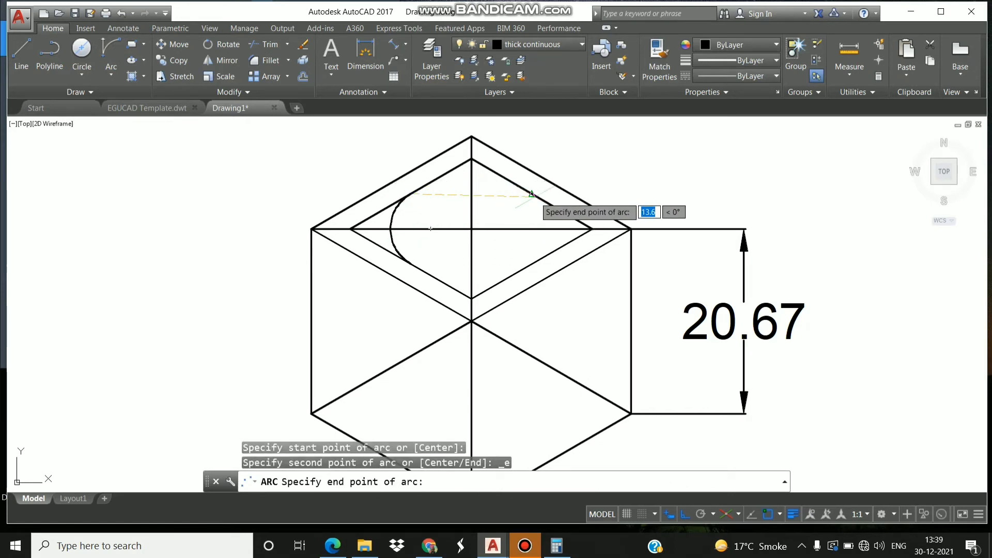
pyautogui.click(531, 194)
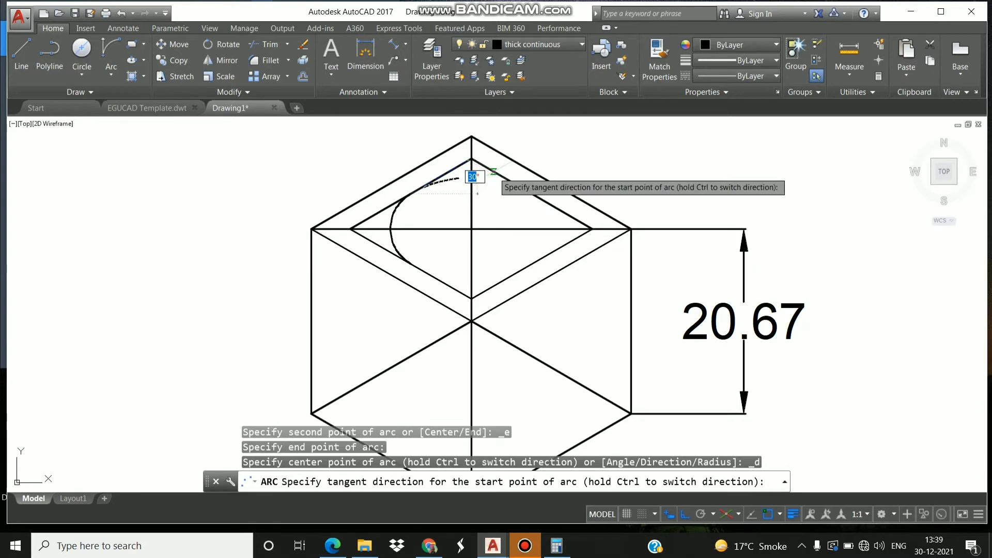
pyautogui.click(470, 160)
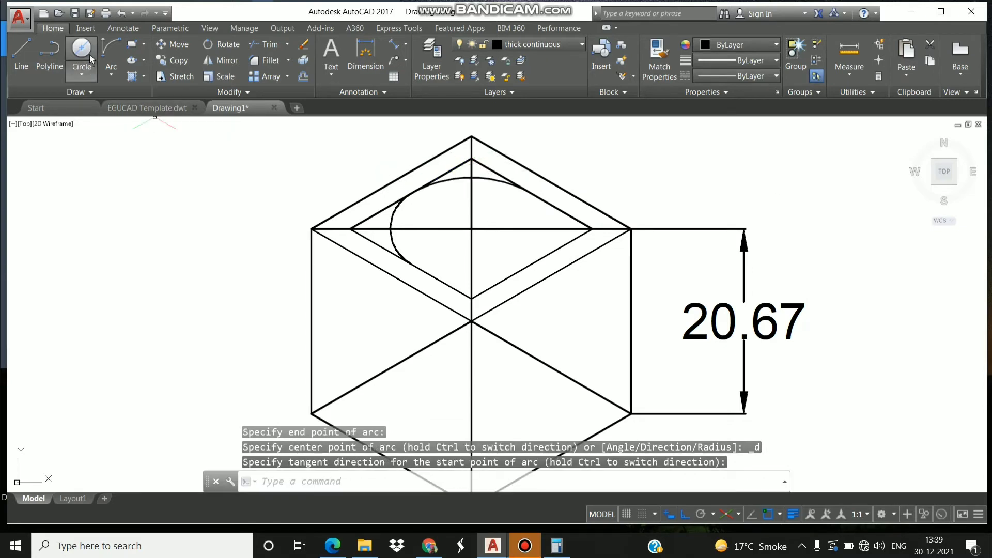
# - Draw the remaining two arcs to close the isometric ellipse in the inner square
pyautogui.click(111, 52)
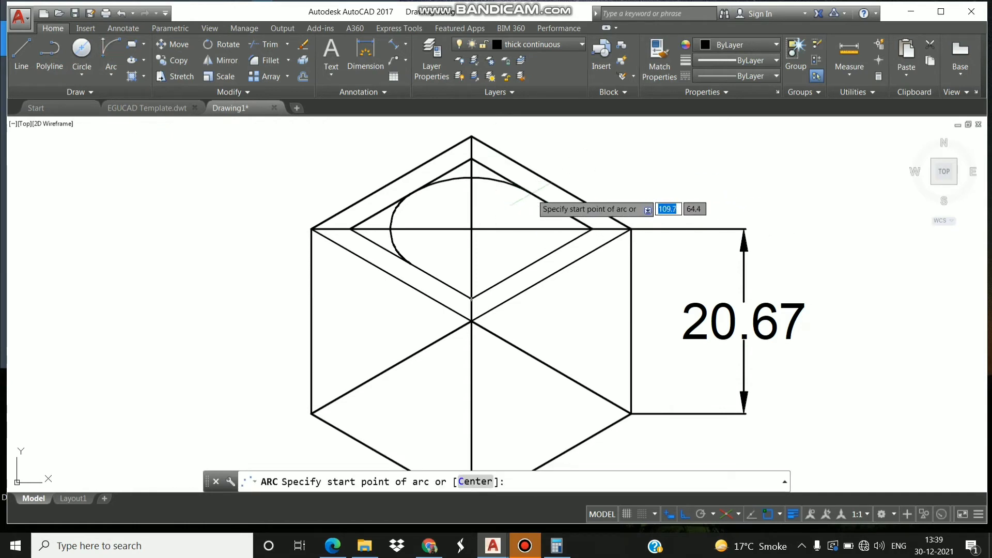
pyautogui.click(531, 194)
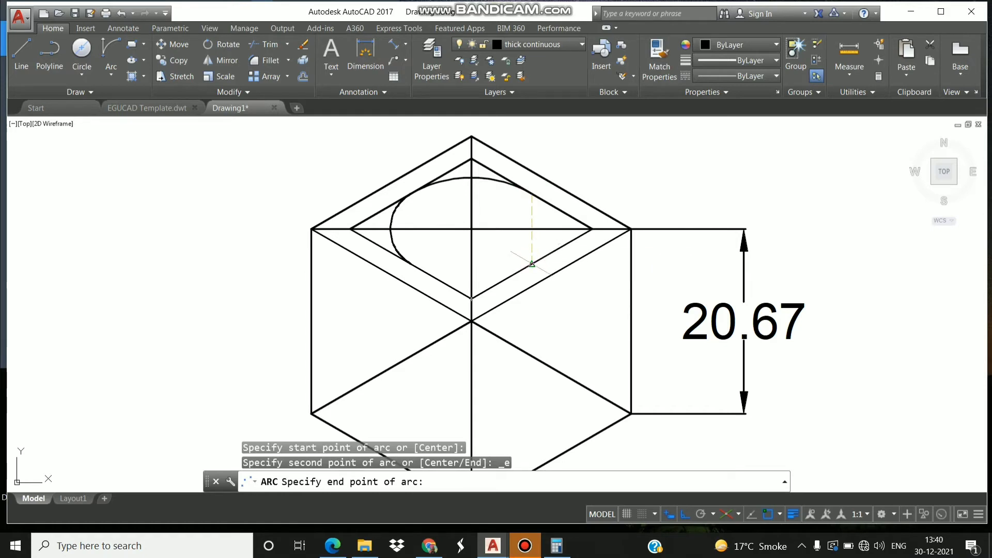
pyautogui.click(532, 264)
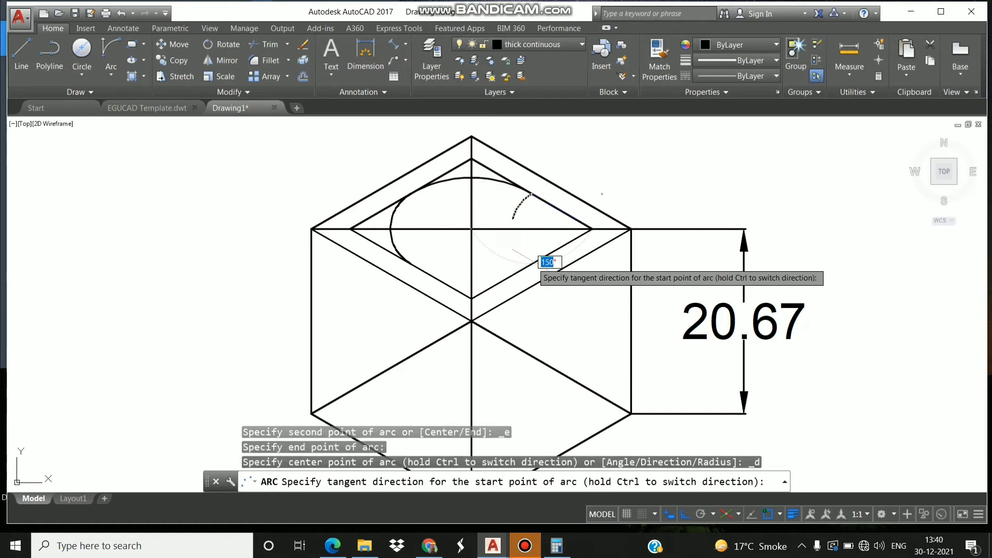
pyautogui.click(590, 229)
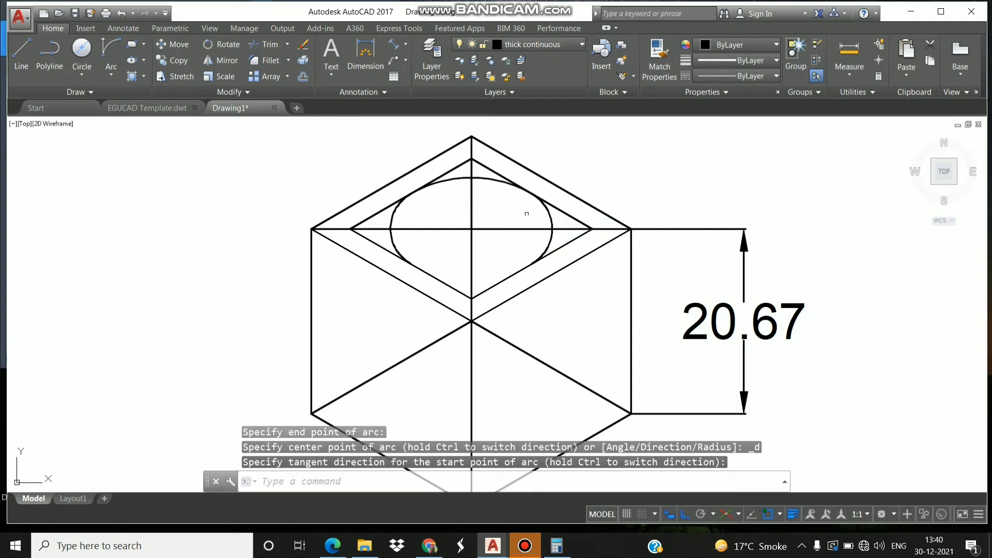
pyautogui.click(111, 51)
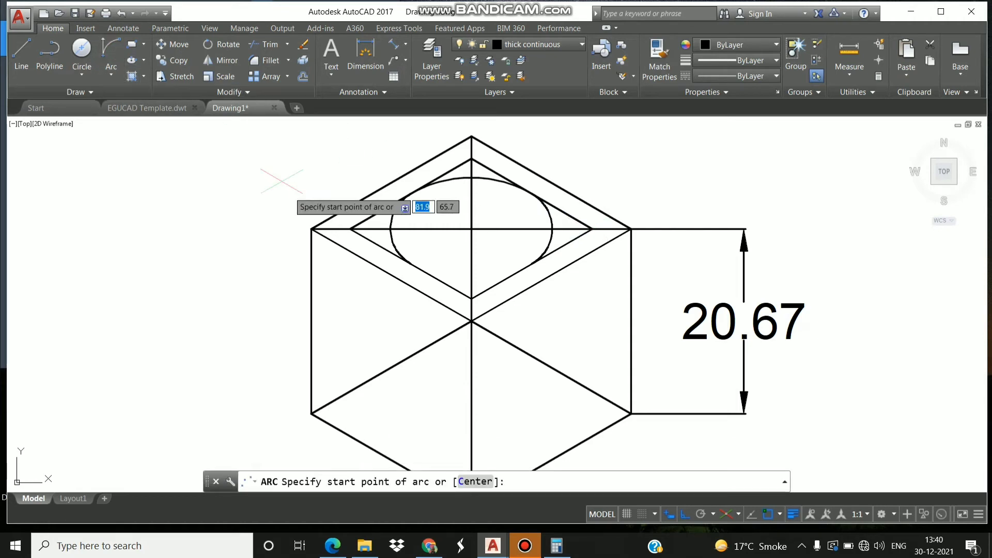
pyautogui.click(531, 264)
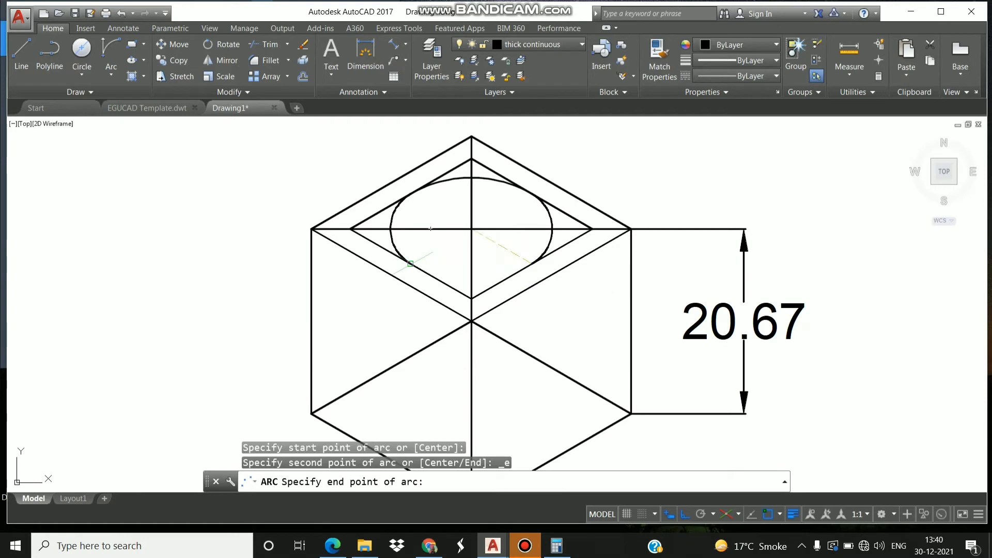
pyautogui.click(411, 263)
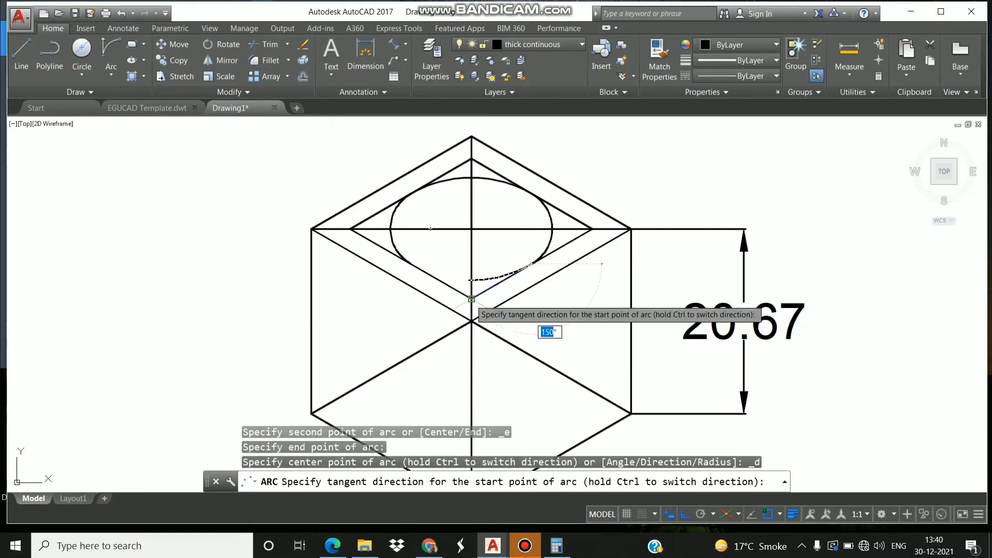
pyautogui.click(471, 298)
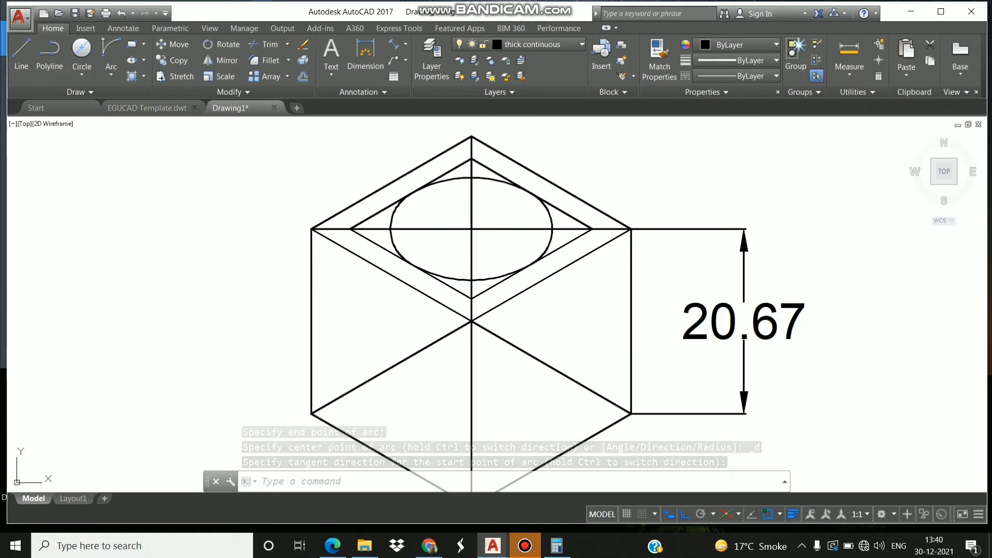
# - Zoom out and pan so the cube, problem statement and reference views are all visible
pyautogui.rightClick(237, 170)
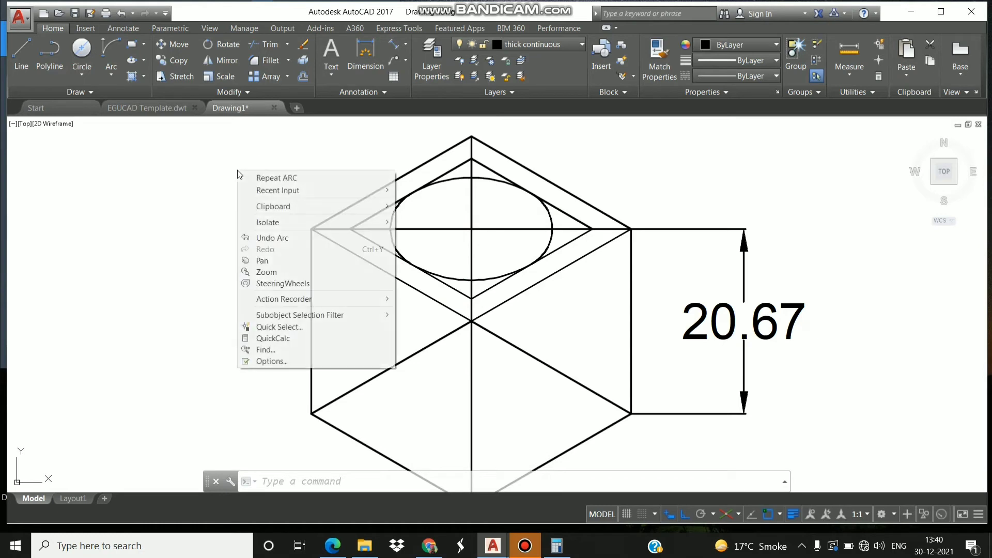
pyautogui.click(285, 273)
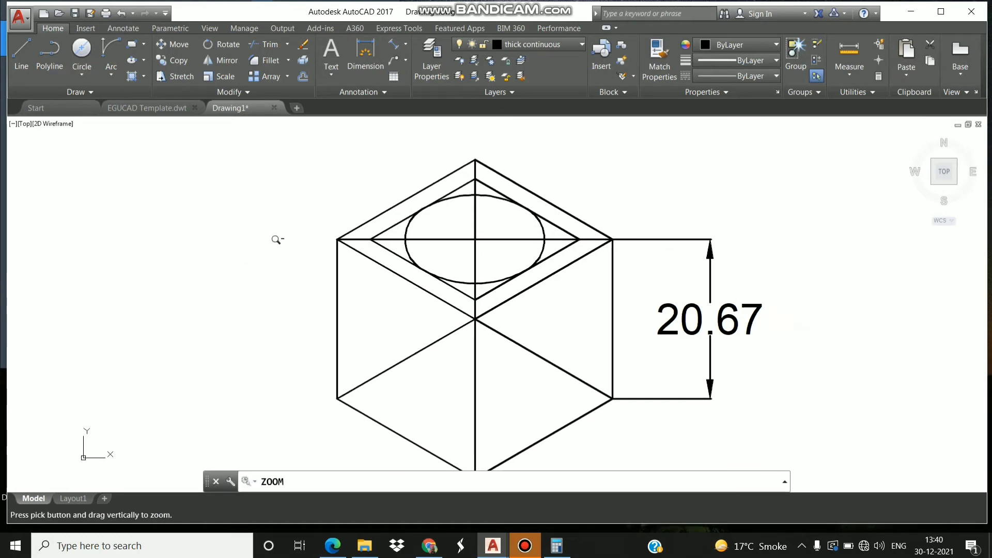
pyautogui.moveTo(277, 236); pyautogui.dragTo(445, 320)
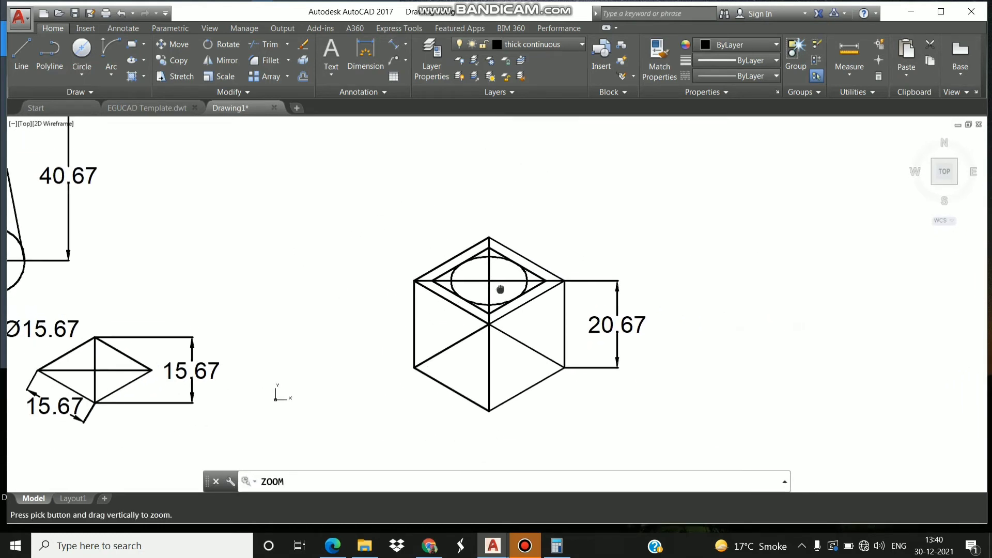
pyautogui.moveTo(445, 320); pyautogui.dragTo(501, 348, button='middle')
pyautogui.rightClick(302, 193)
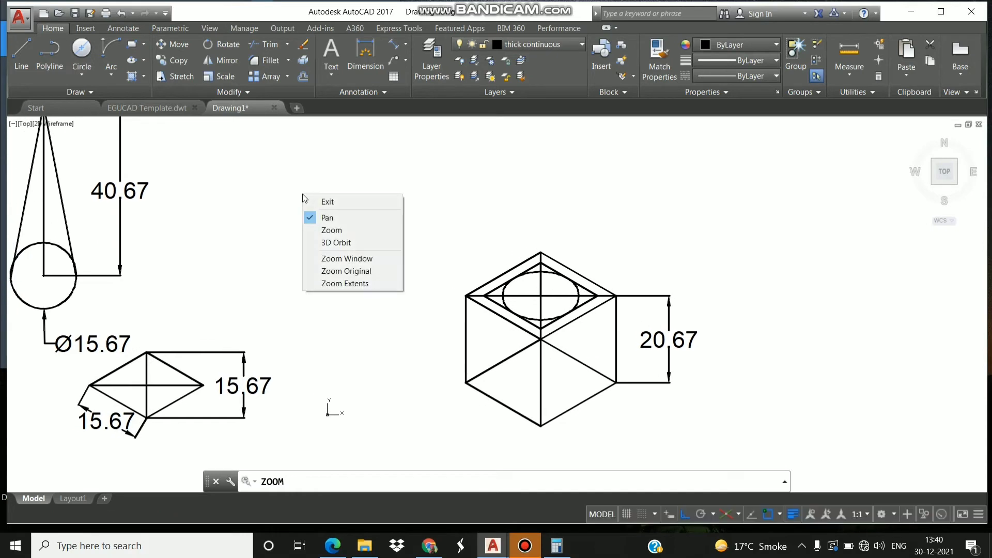
pyautogui.click(330, 227)
pyautogui.moveTo(325, 188); pyautogui.dragTo(380, 273)
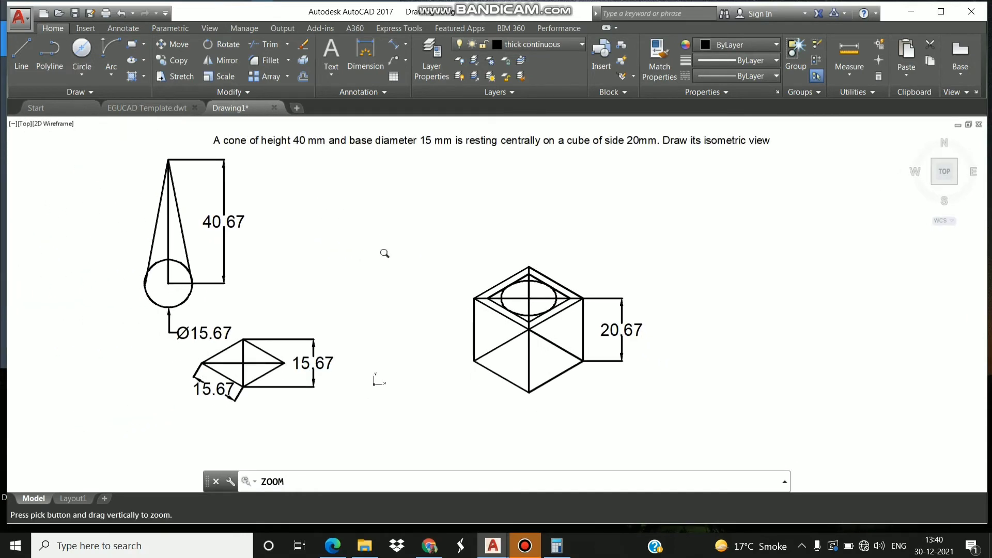
pyautogui.moveTo(385, 253); pyautogui.dragTo(342, 257, button='middle')
pyautogui.press('Escape')
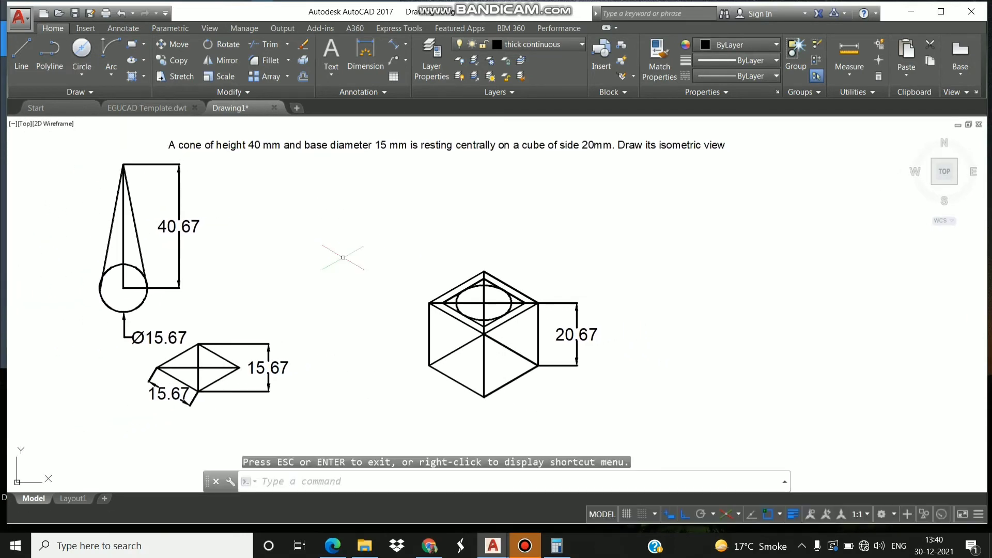
# - On Isoplane Left, draw a 40.67 vertical axis up from the ellipse centre
pyautogui.click(22, 66)
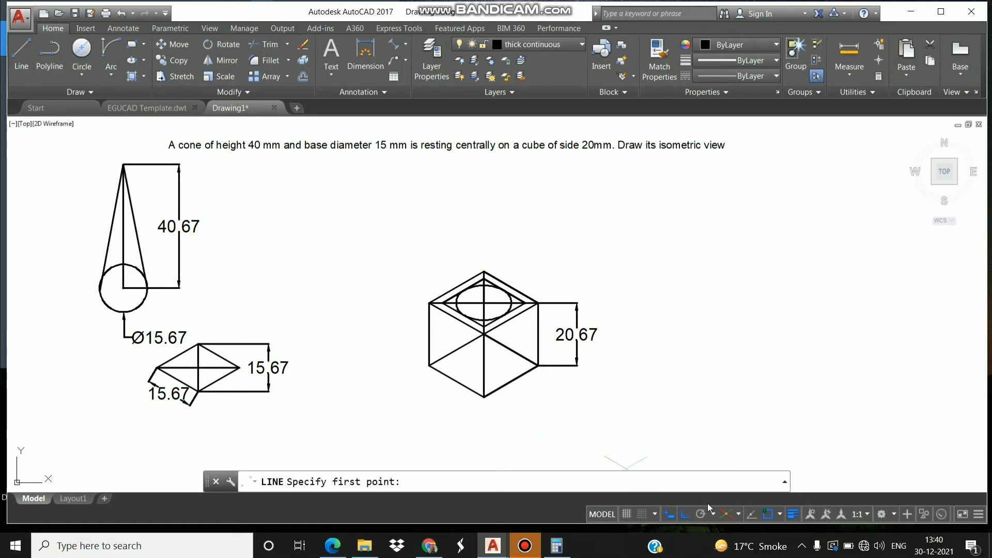
pyautogui.click(738, 513)
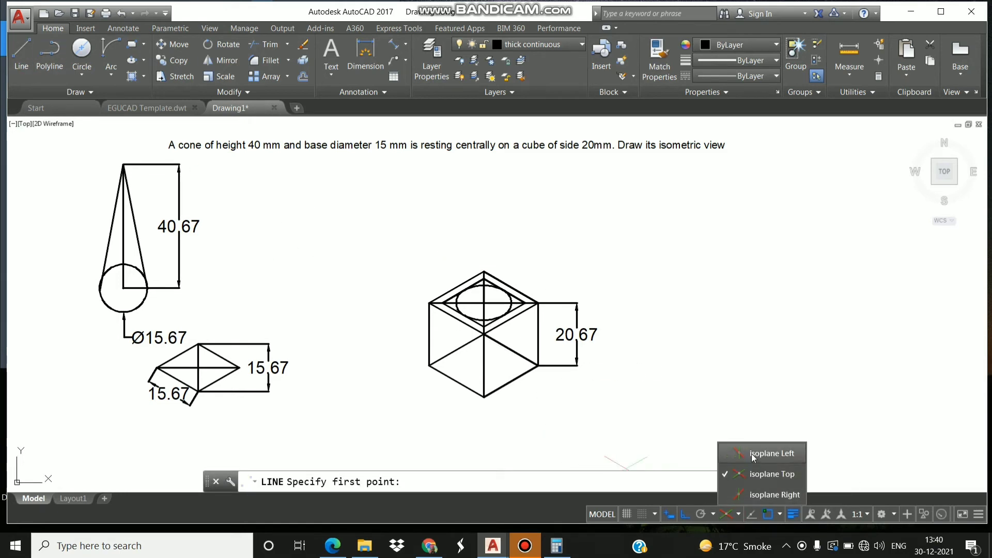
pyautogui.click(751, 453)
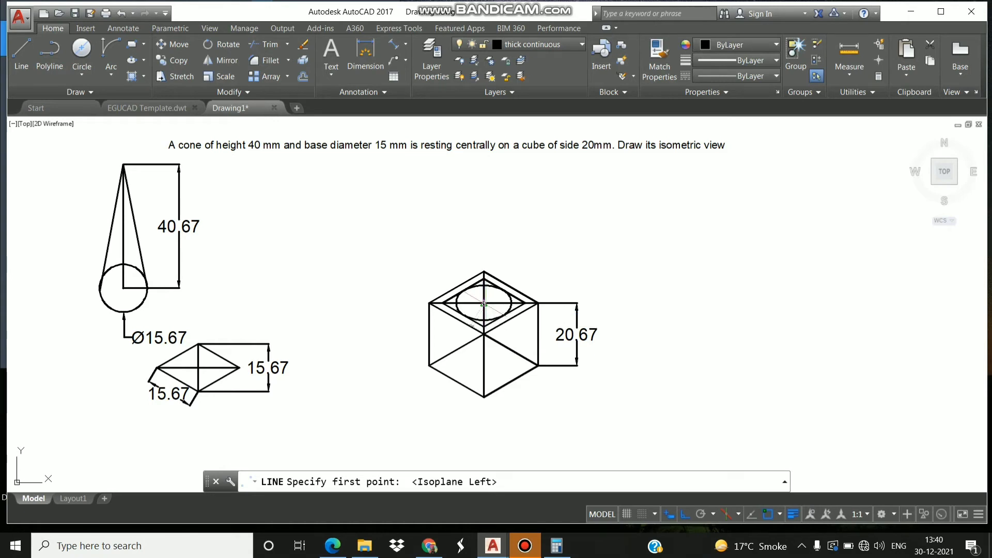
pyautogui.click(483, 303)
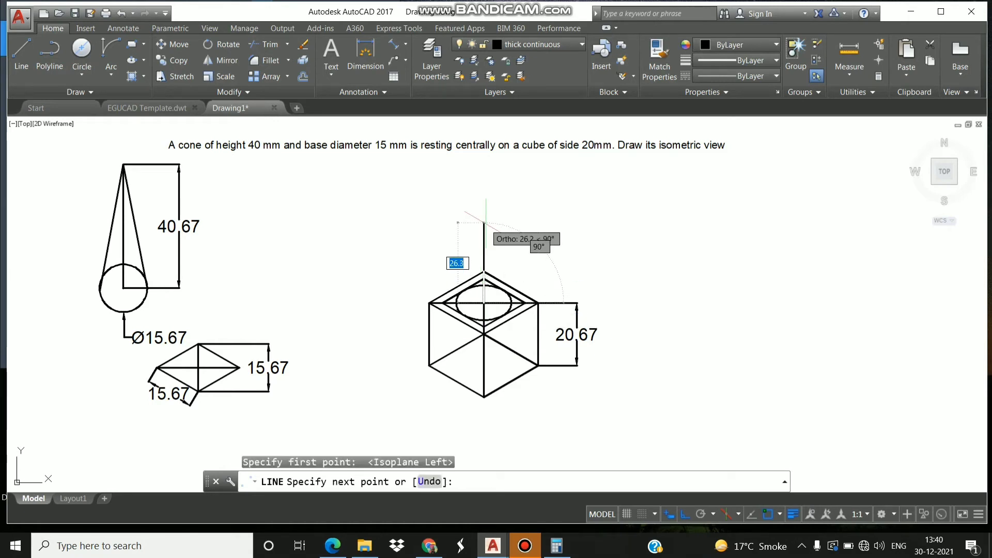
pyautogui.write('4')
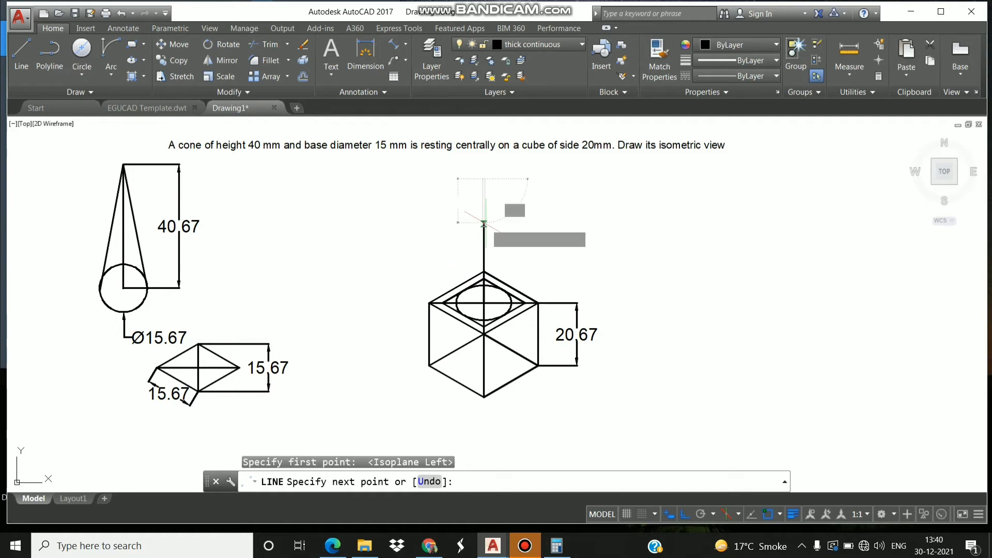
pyautogui.press('Return')
pyautogui.press('Escape')
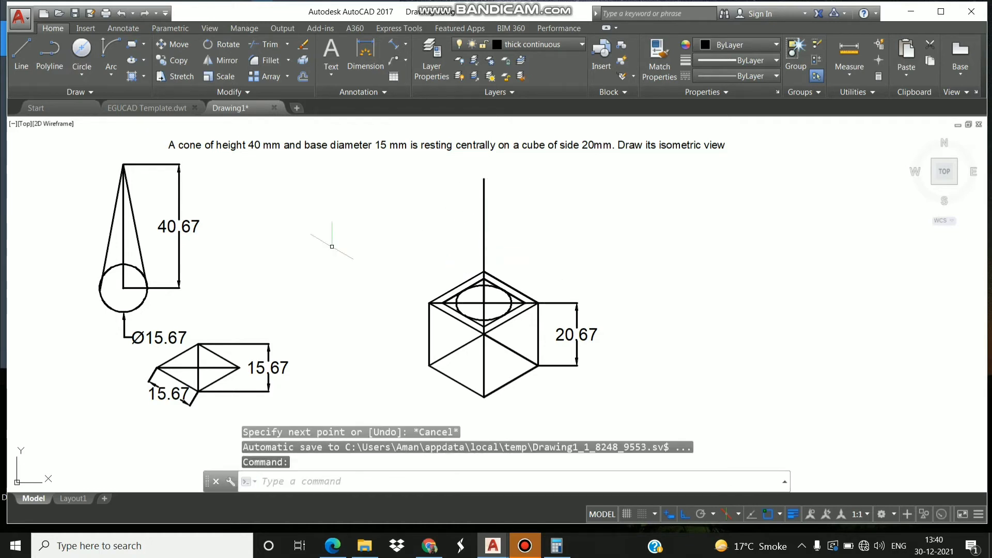
# - Draw the cone's left and right sides from the apex down to the ellipse
pyautogui.click(20, 77)
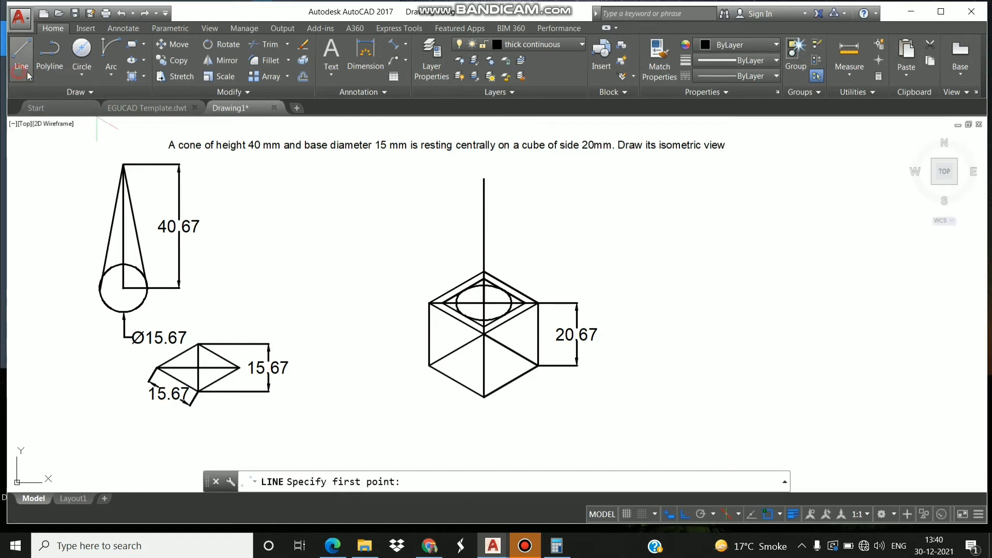
pyautogui.click(483, 179)
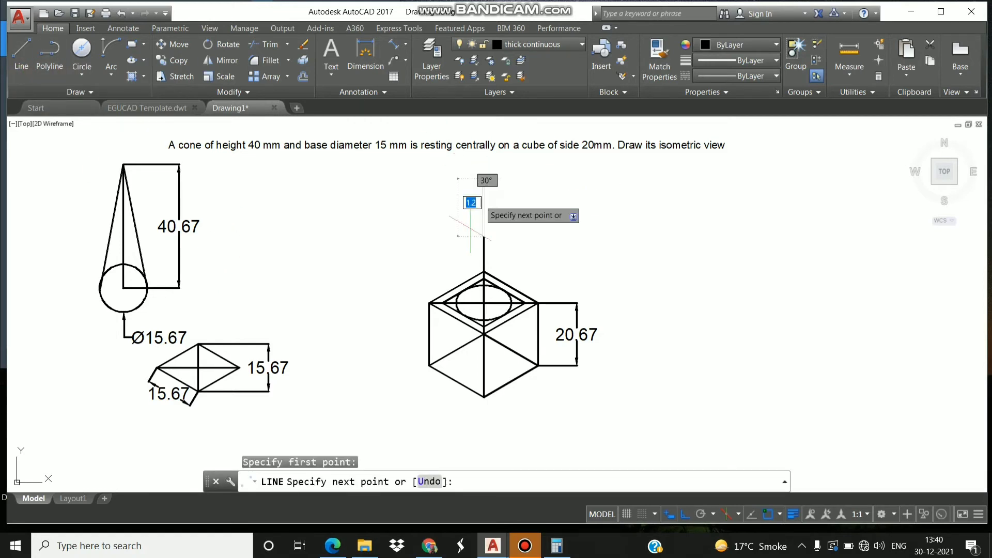
pyautogui.click(457, 302)
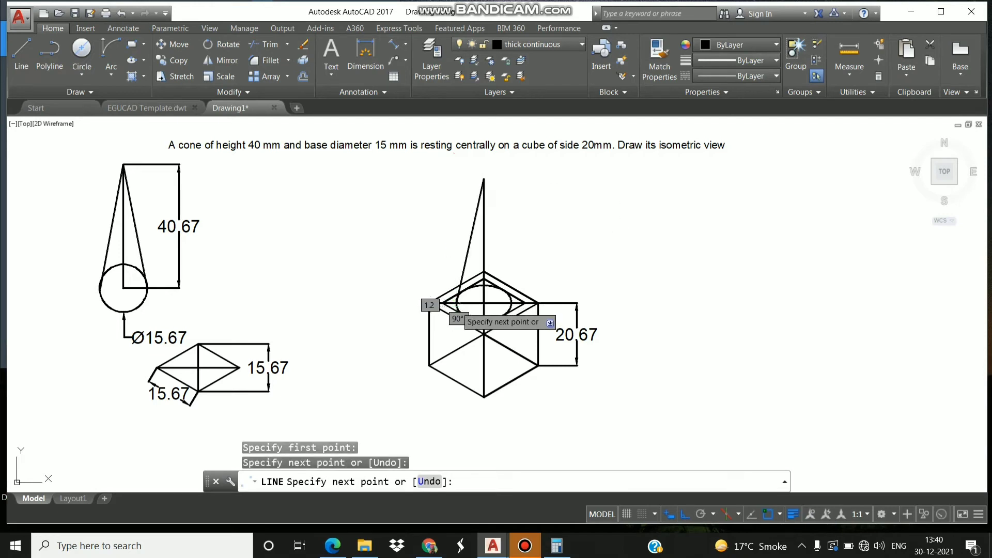
pyautogui.press('Escape')
pyautogui.click(15, 78)
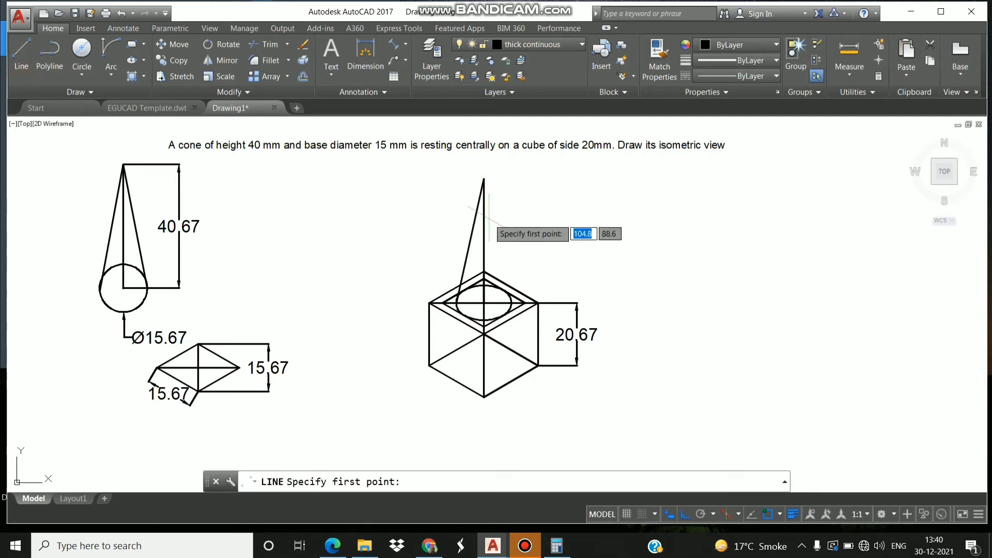
pyautogui.click(483, 179)
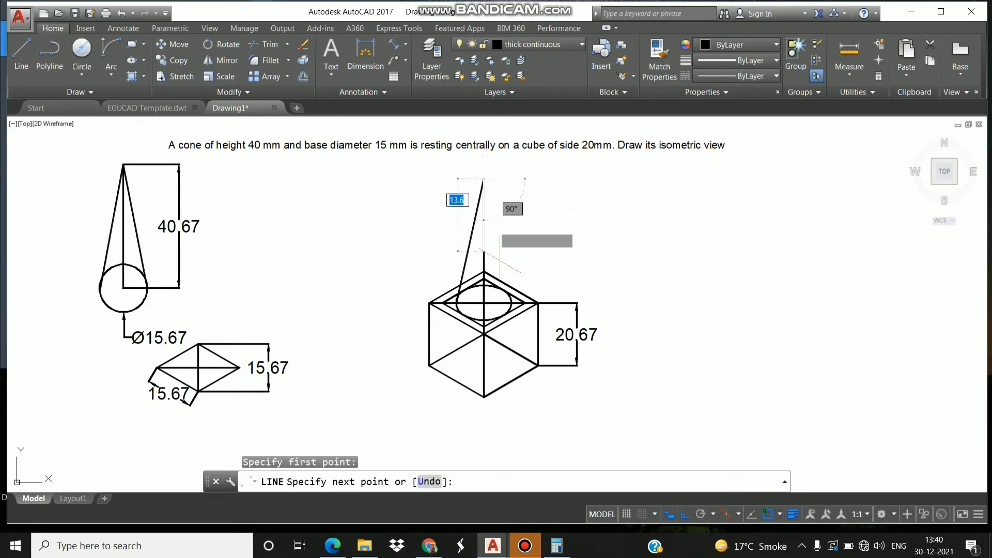
pyautogui.click(510, 296)
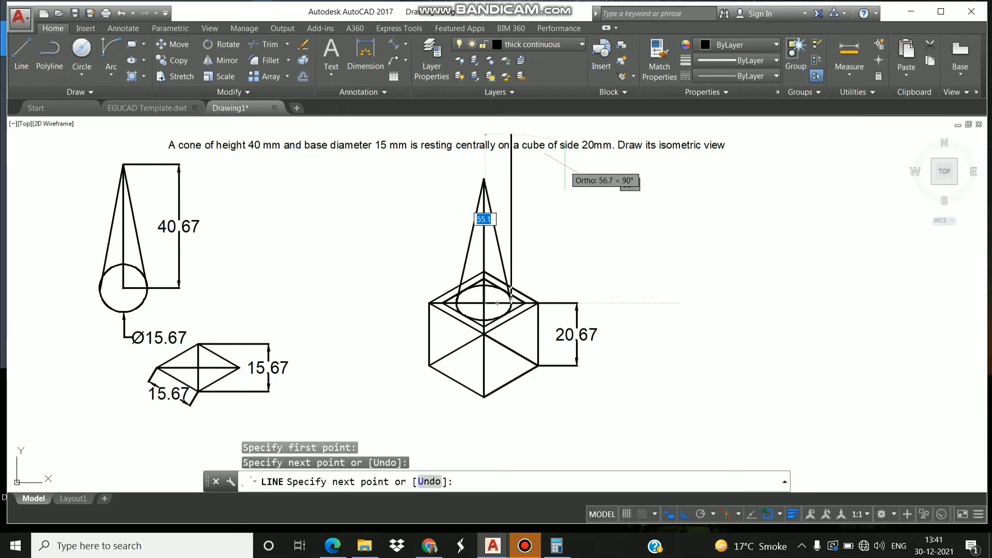
# - Finish the right cone side and frame the whole cone in view
pyautogui.press('Escape')
pyautogui.scroll(3, 496, 310)
pyautogui.scroll(1, 496, 311)
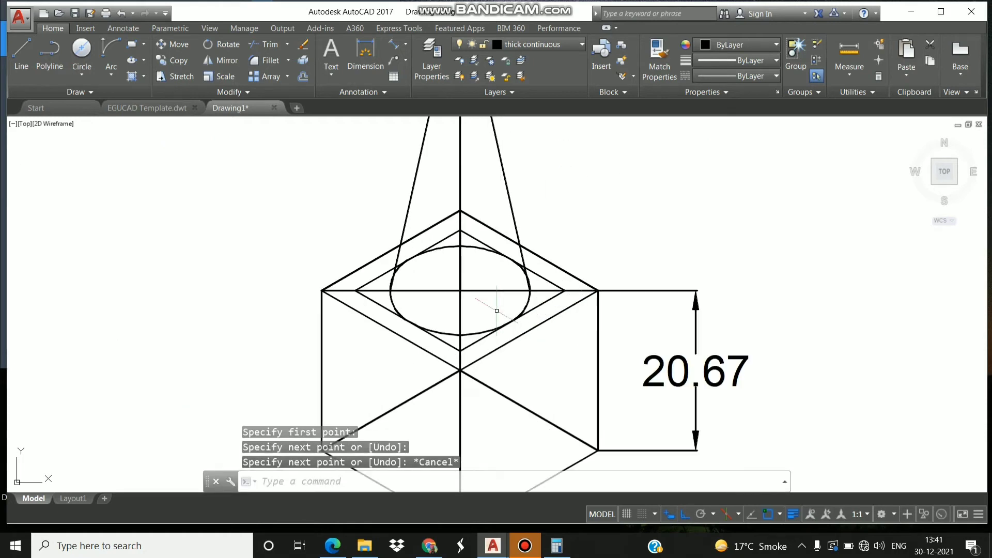
pyautogui.scroll(2, 496, 311)
pyautogui.scroll(-2, 515, 292)
pyautogui.scroll(-2, 515, 292)
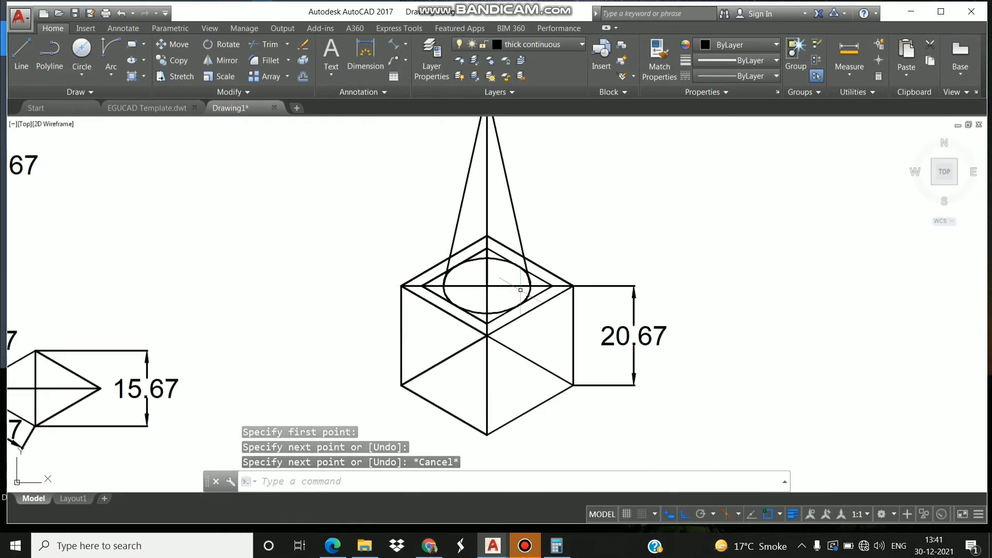
pyautogui.moveTo(562, 255); pyautogui.dragTo(557, 288, button='middle')
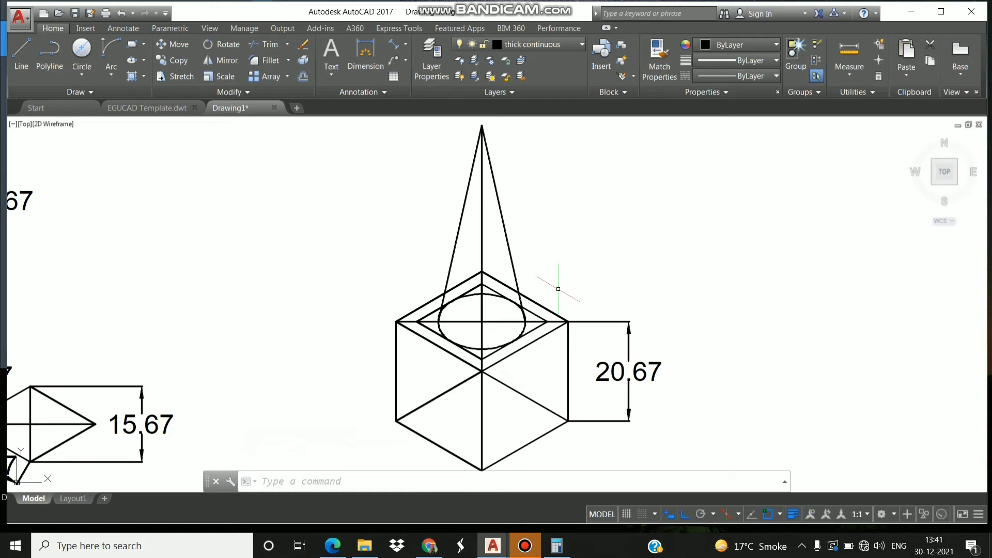
pyautogui.click(541, 114)
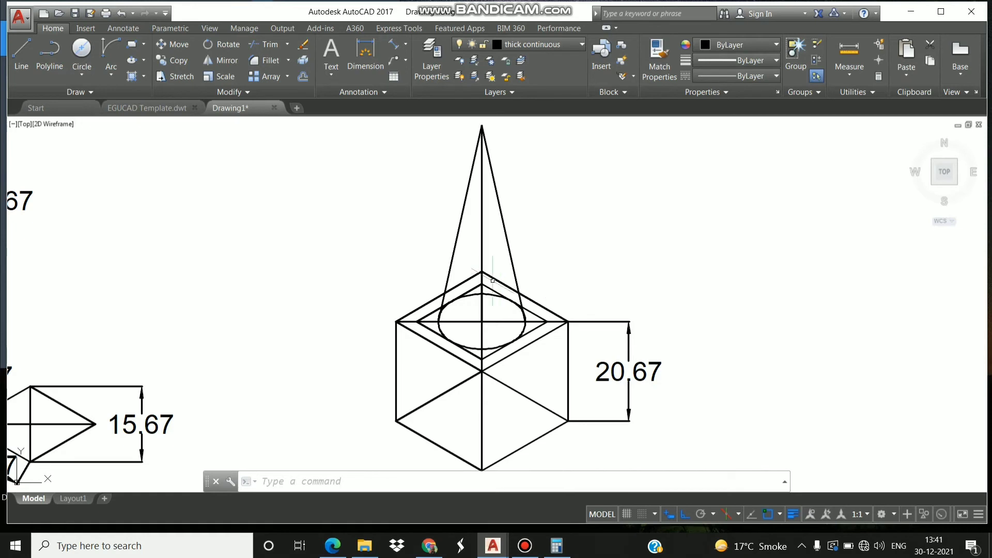
# - Trim the inner diamond's two upper edges lying inside the cone outline
pyautogui.click(264, 44)
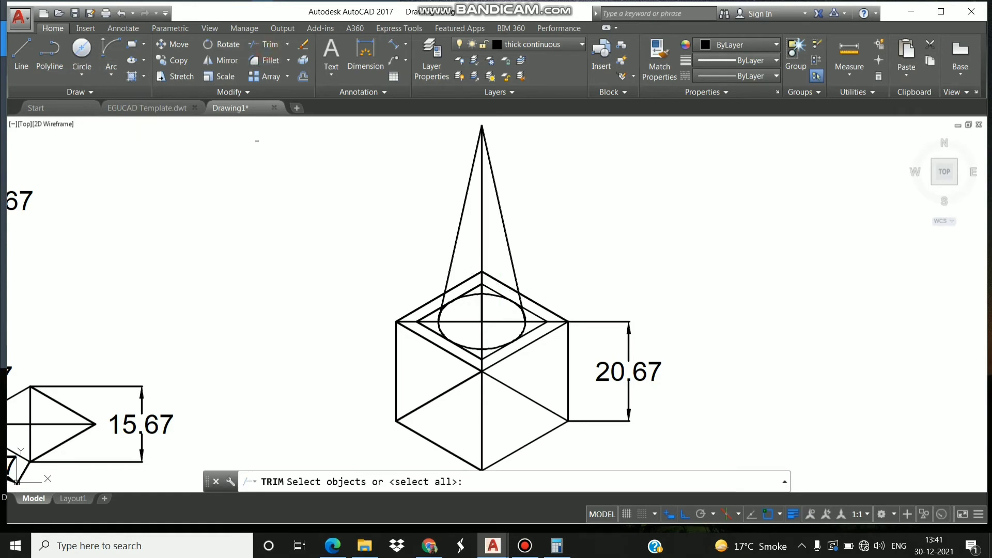
pyautogui.press('Return')
pyautogui.click(472, 276)
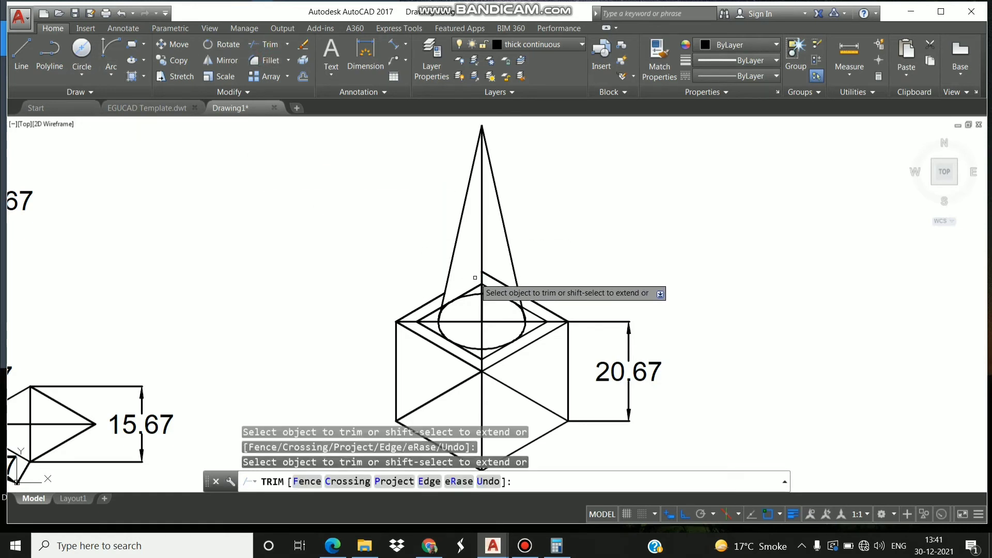
pyautogui.click(492, 278)
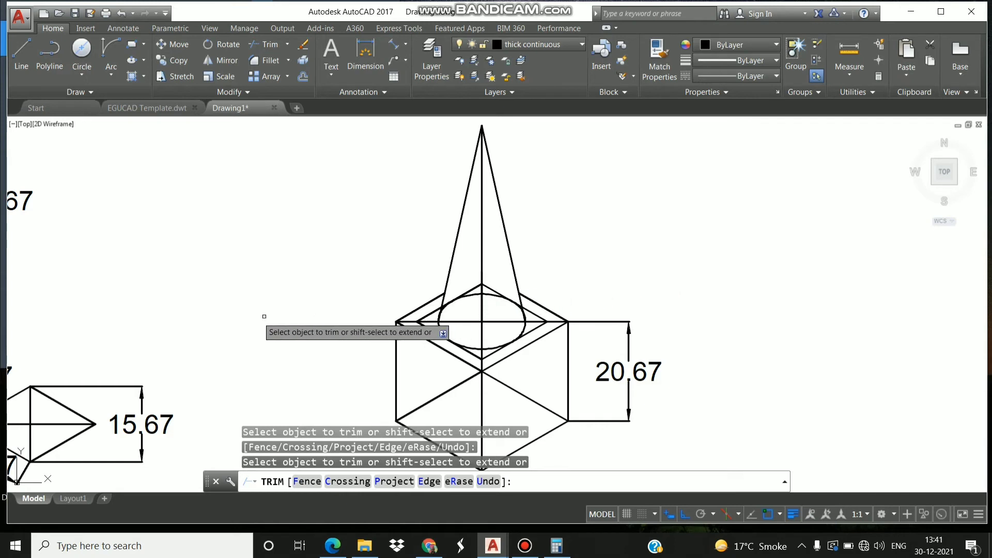
pyautogui.press('Escape')
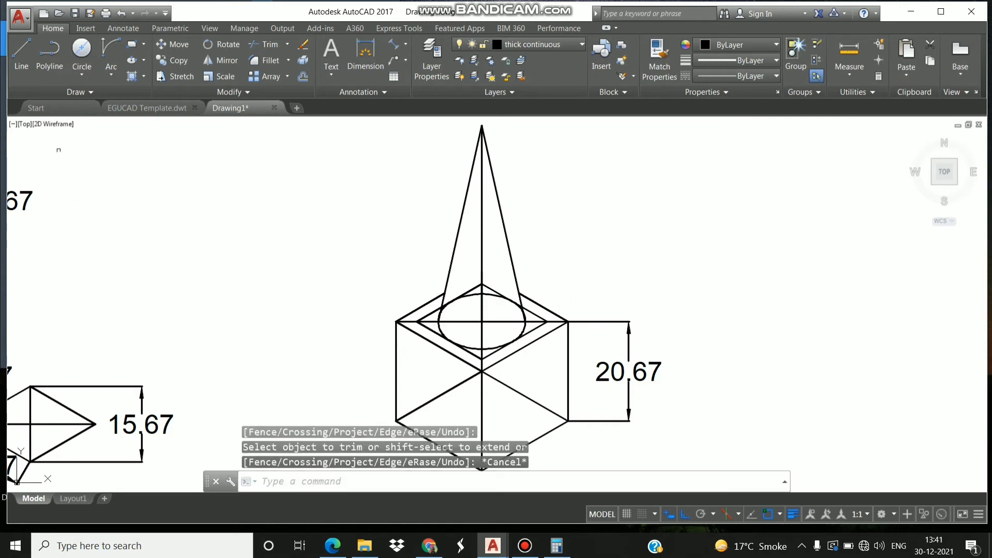
# - On Isoplane Top, draw a 30° construction line from the cone's left base point
pyautogui.click(21, 57)
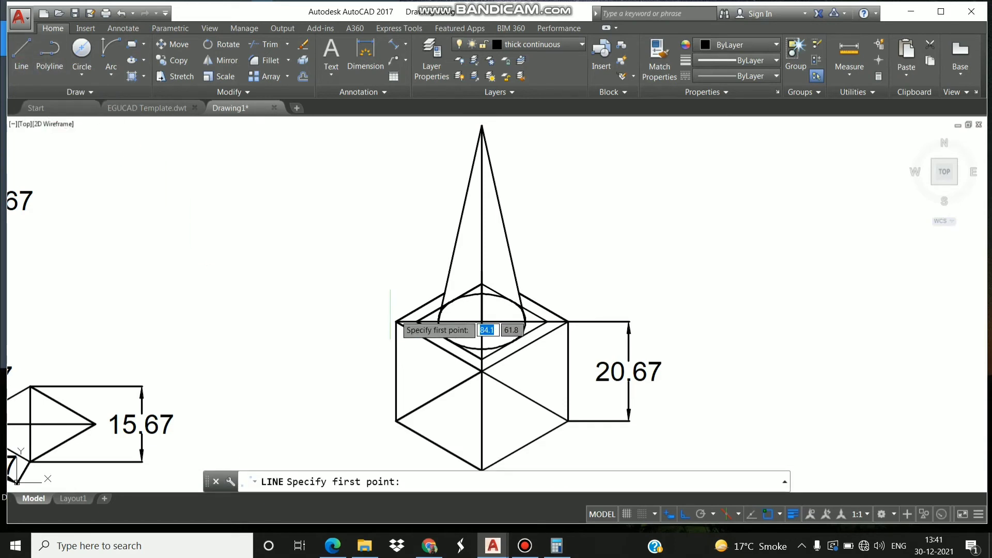
pyautogui.click(739, 514)
pyautogui.click(765, 471)
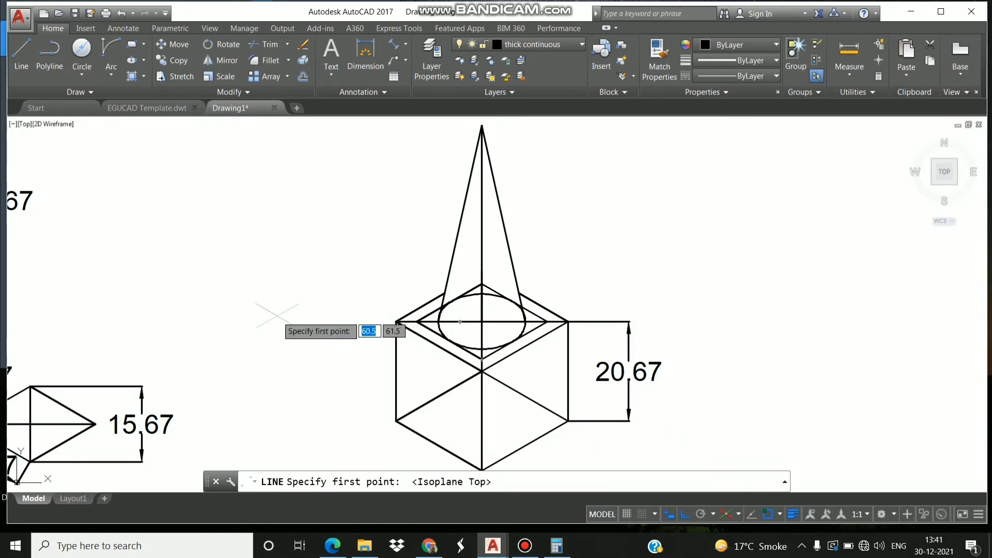
pyautogui.click(21, 57)
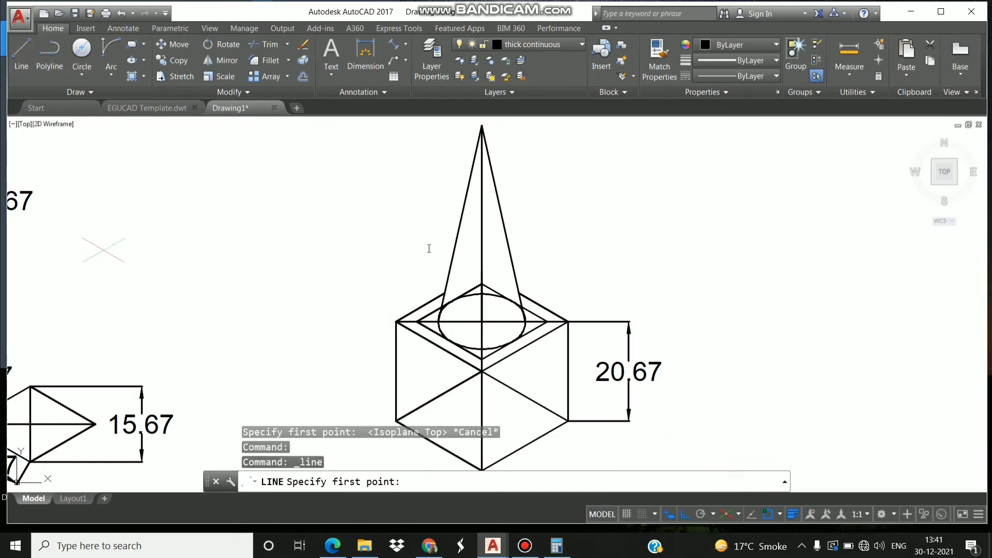
pyautogui.click(444, 293)
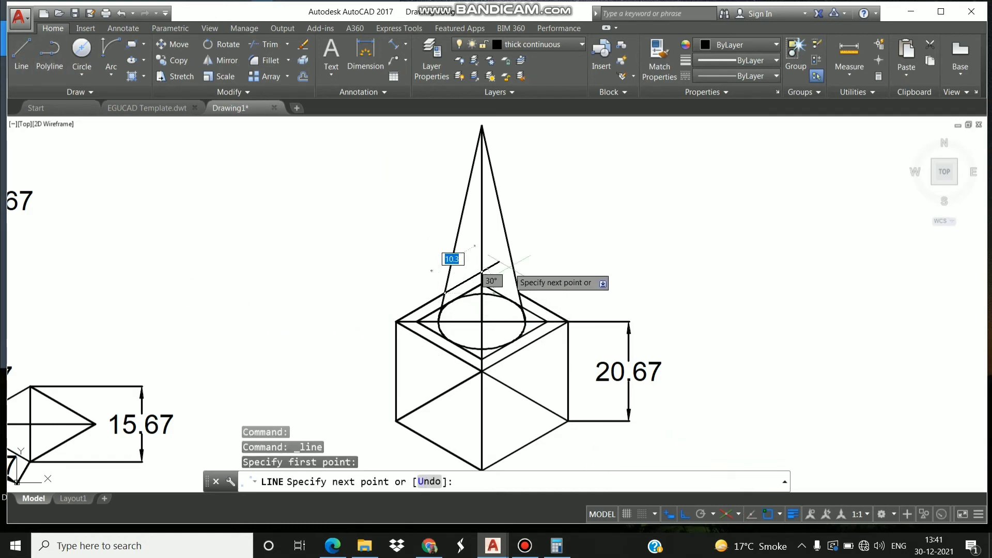
pyautogui.click(544, 236)
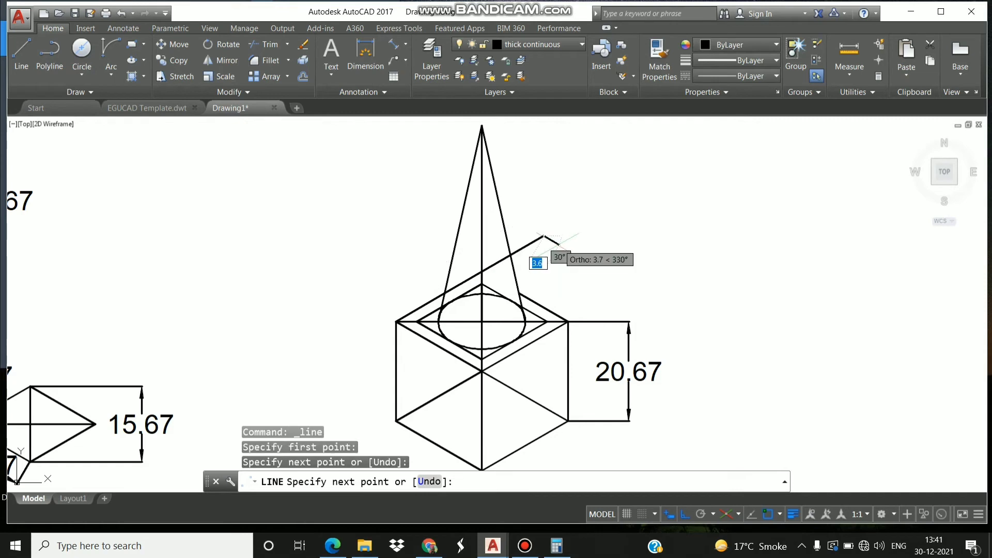
pyautogui.press('Escape')
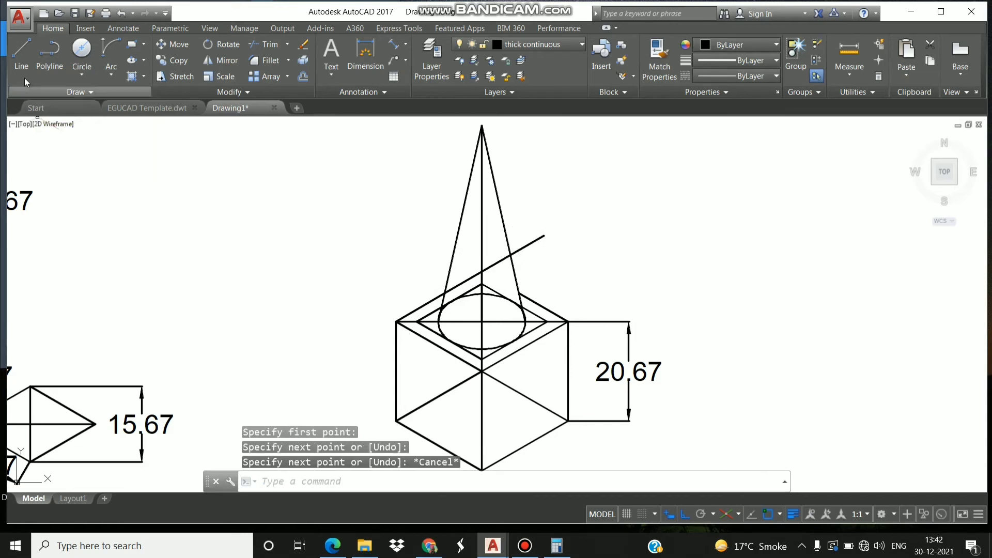
# - Draw a 150° construction line from the cone's right base point across the cone
pyautogui.click(21, 52)
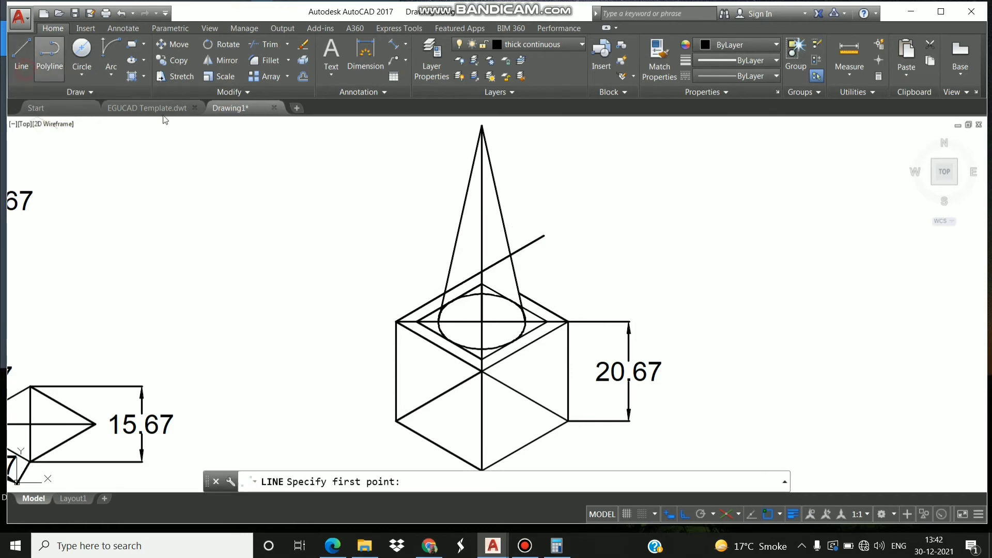
pyautogui.click(519, 293)
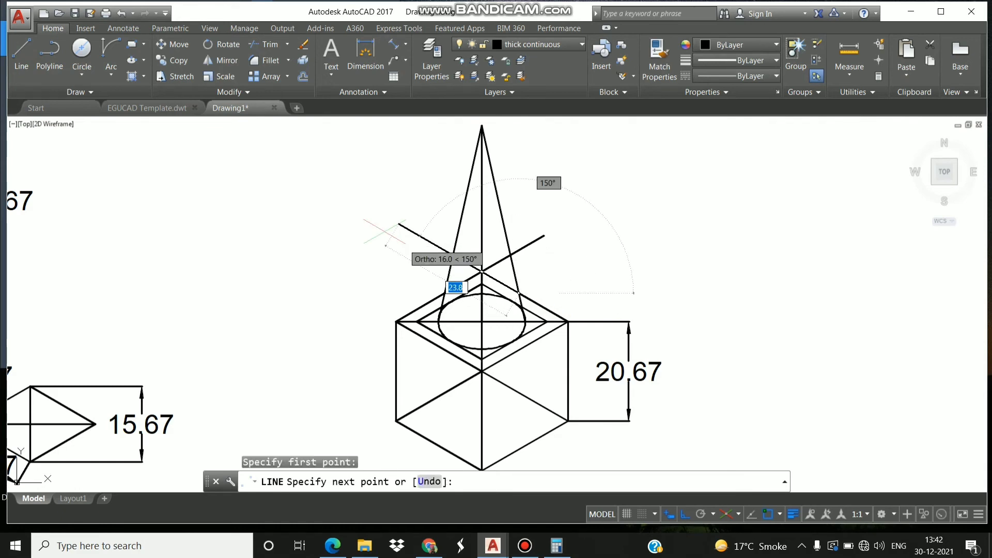
pyautogui.click(482, 270)
pyautogui.click(398, 224)
pyautogui.press('Escape')
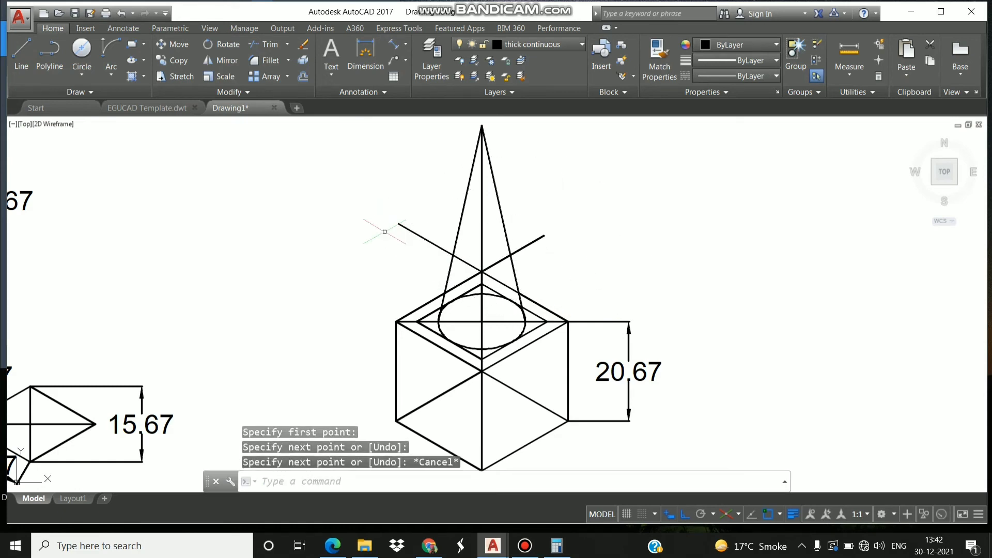
pyautogui.click(276, 49)
# - Trim the two construction lines back to short segments between the cone's sides
pyautogui.press('Return')
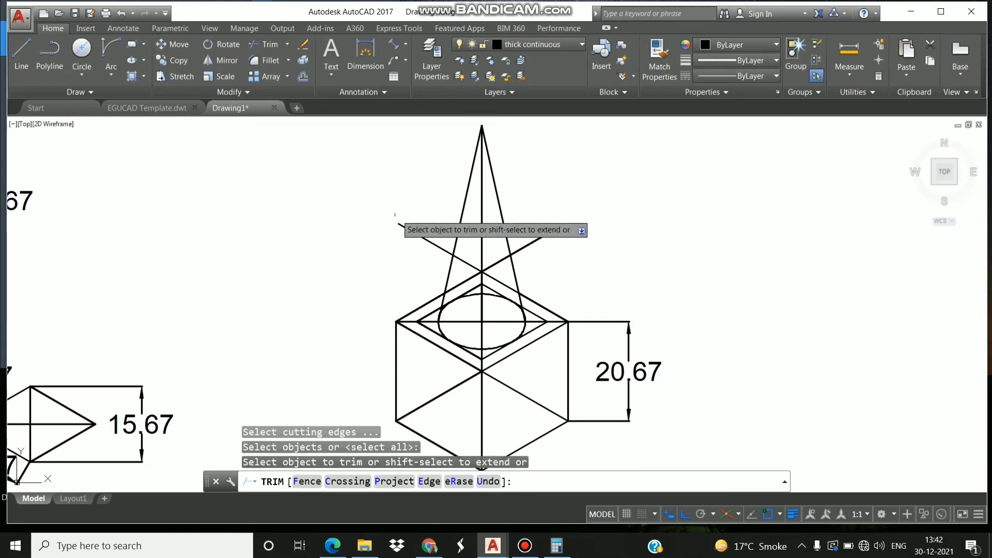
pyautogui.click(422, 238)
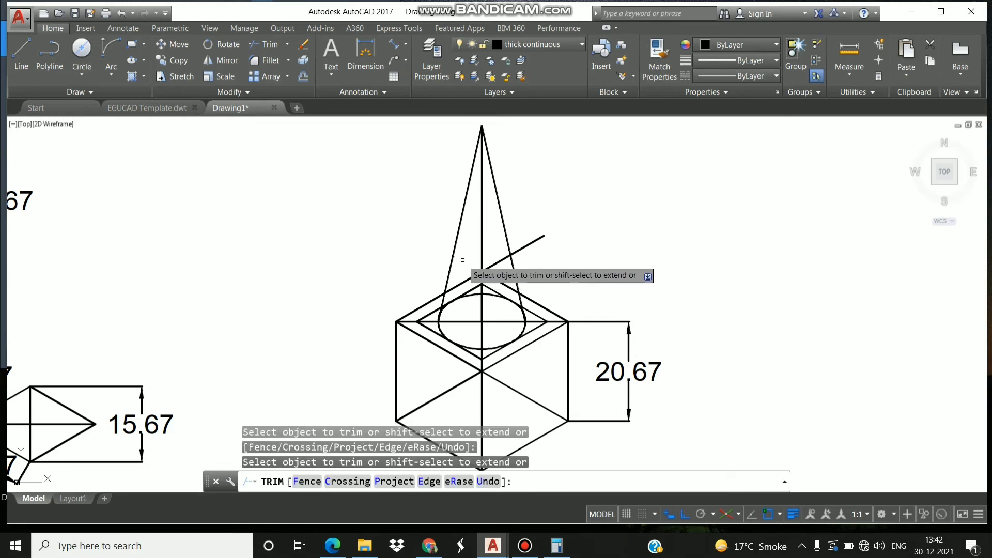
pyautogui.click(525, 246)
pyautogui.click(498, 262)
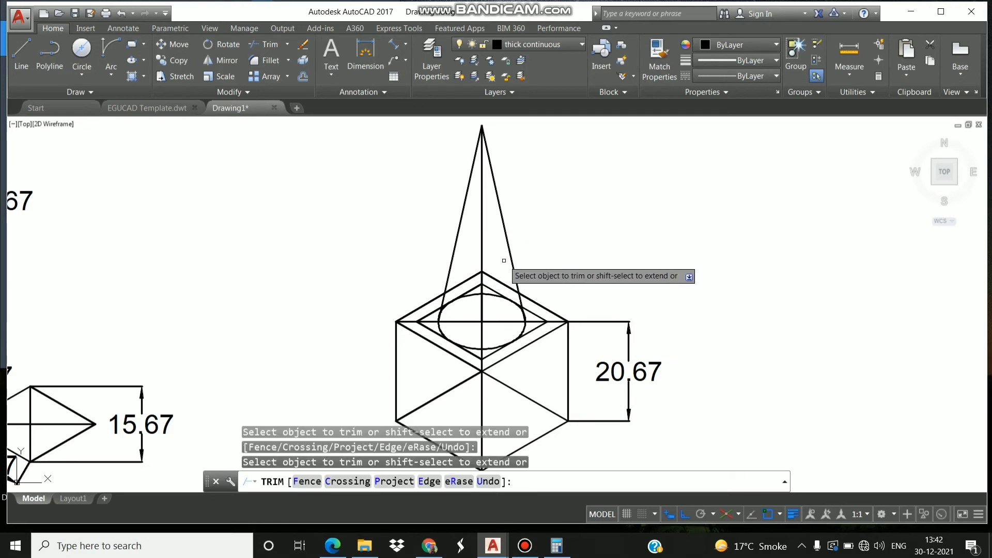
pyautogui.press('Escape')
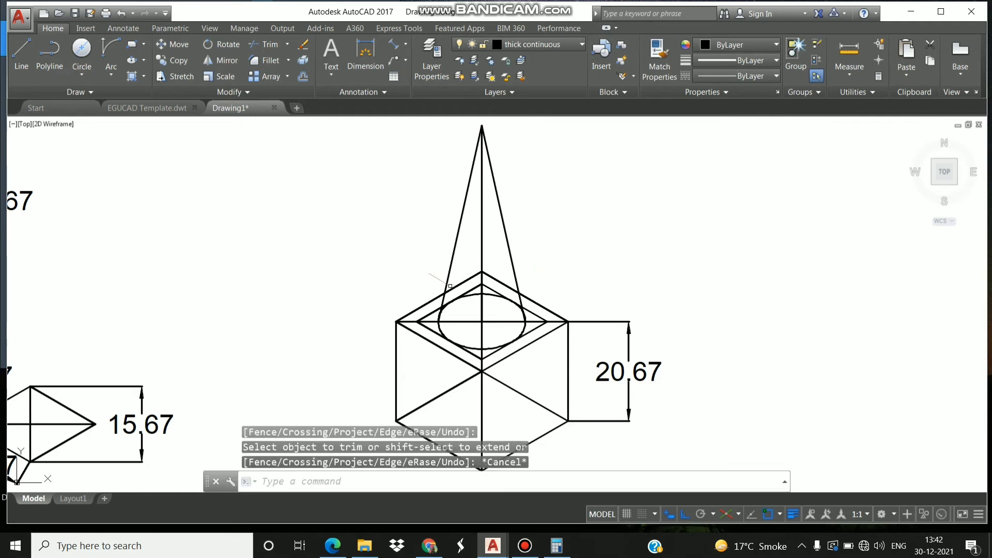
# - Select the two short edges and base arc hidden below the cone
pyautogui.click(454, 287)
pyautogui.click(495, 280)
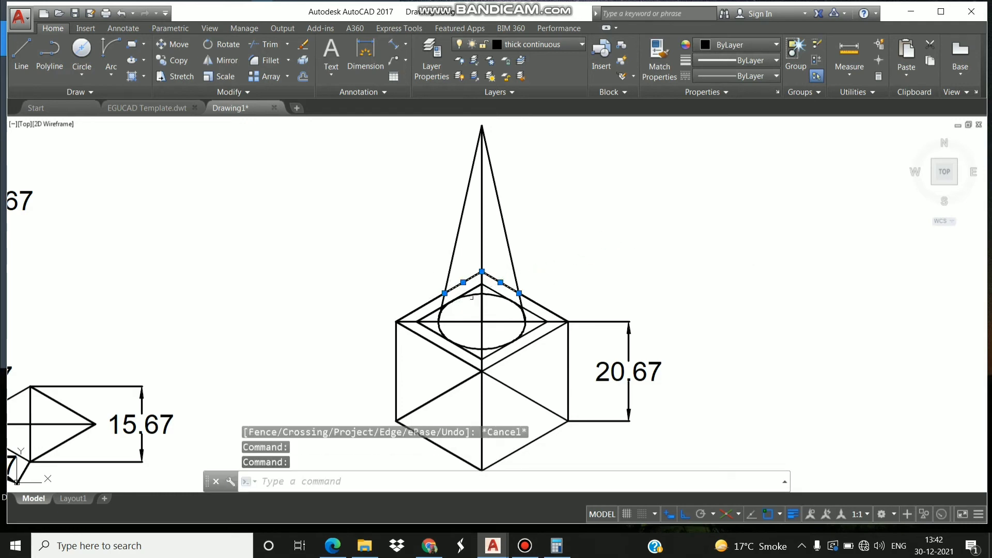
pyautogui.click(448, 310)
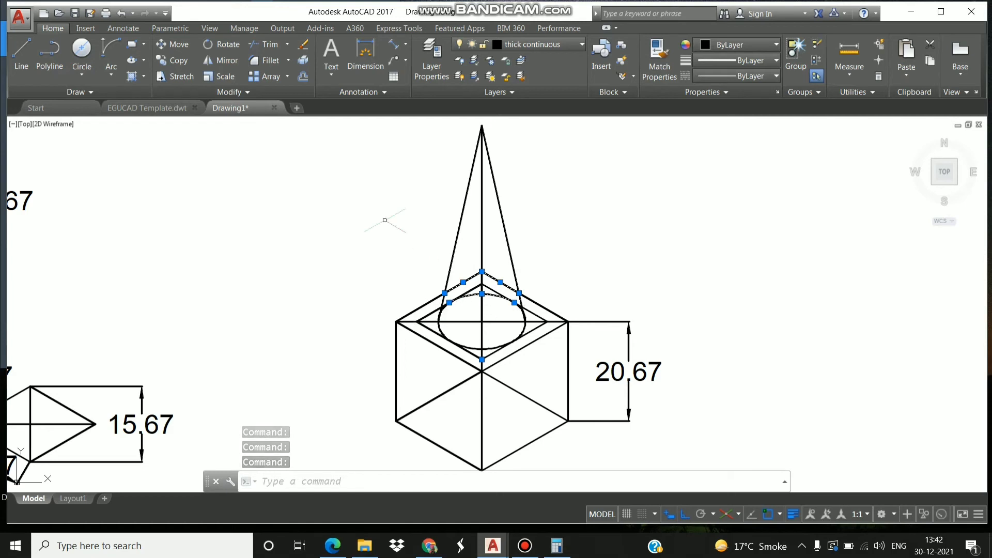
# - Load the HIDDEN2 linetype into the drawing through the Linetype Manager
pyautogui.click(748, 77)
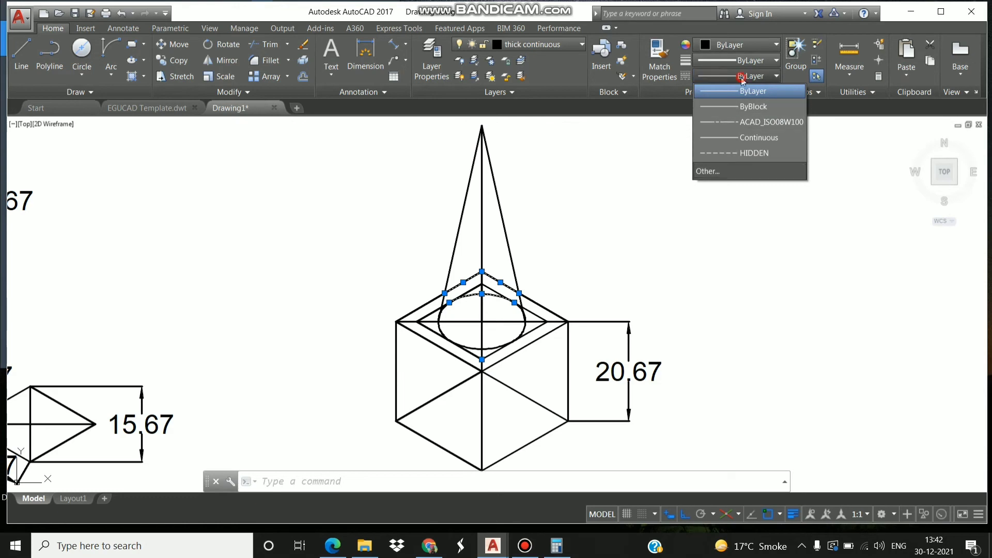
pyautogui.click(739, 82)
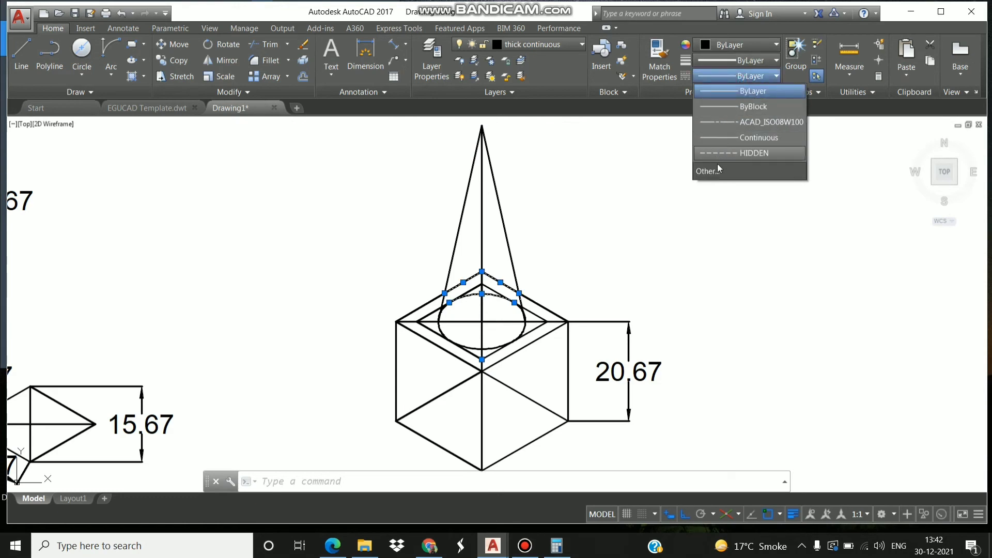
pyautogui.click(716, 168)
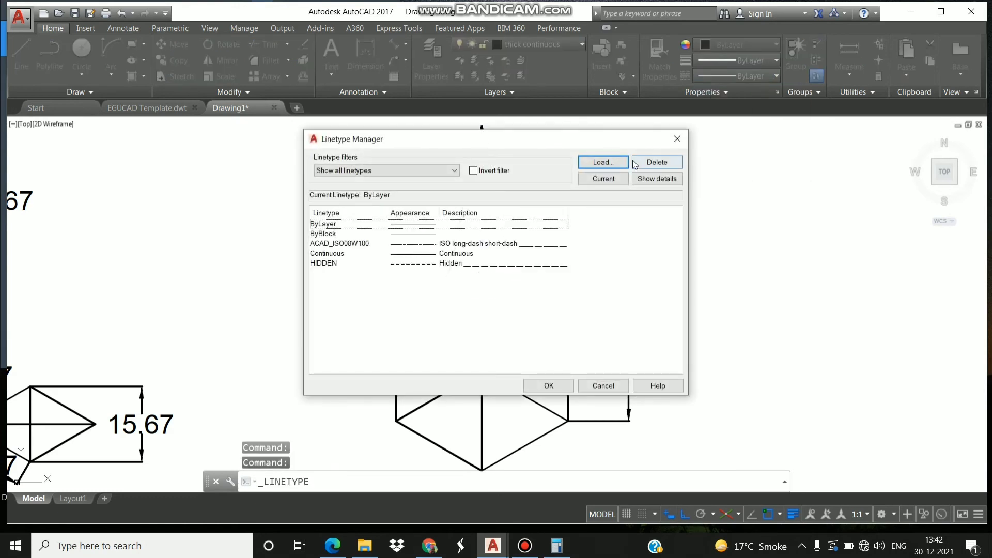
pyautogui.click(603, 162)
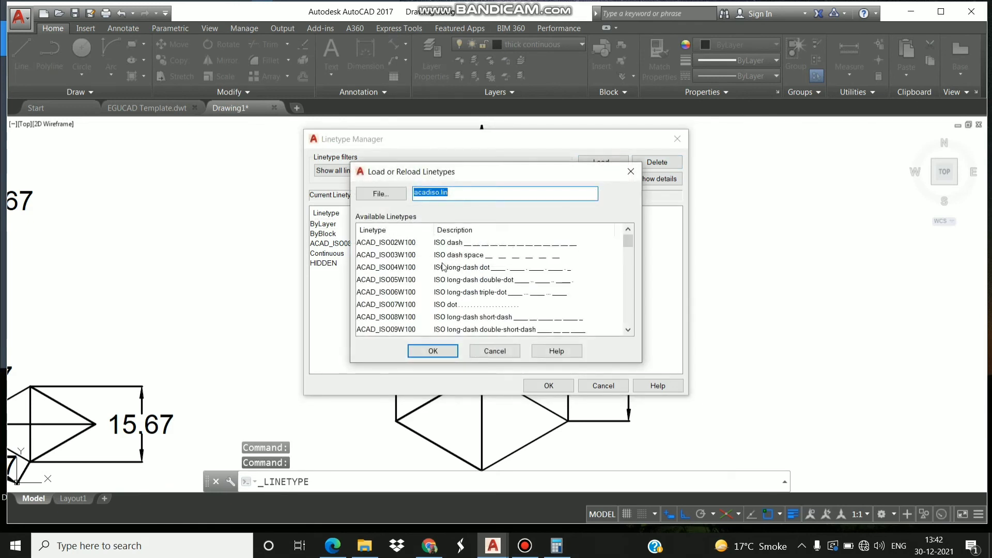
pyautogui.scroll(-2, 442, 266)
pyautogui.scroll(-2, 444, 269)
pyautogui.scroll(-1, 445, 271)
pyautogui.scroll(-2, 446, 272)
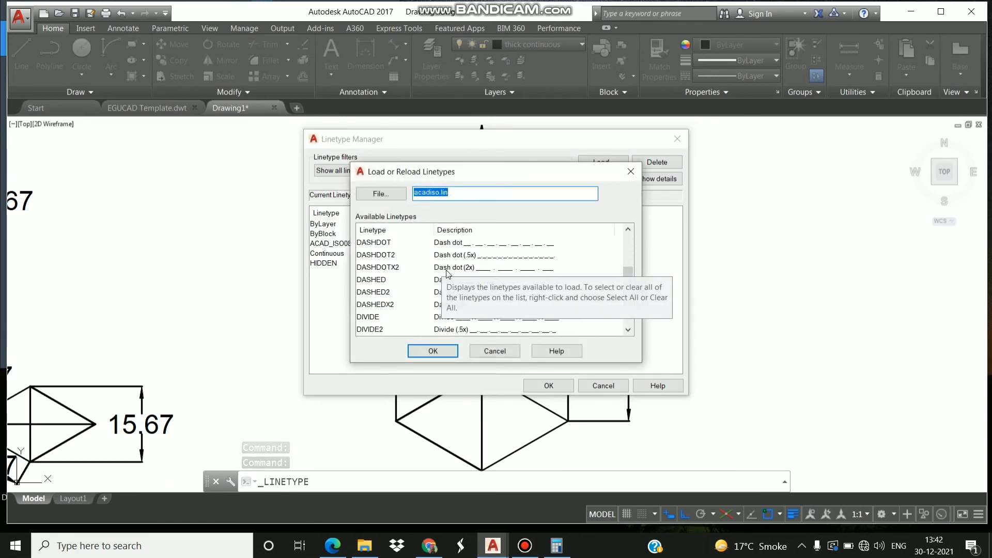
pyautogui.scroll(-2, 447, 274)
pyautogui.scroll(-1, 447, 274)
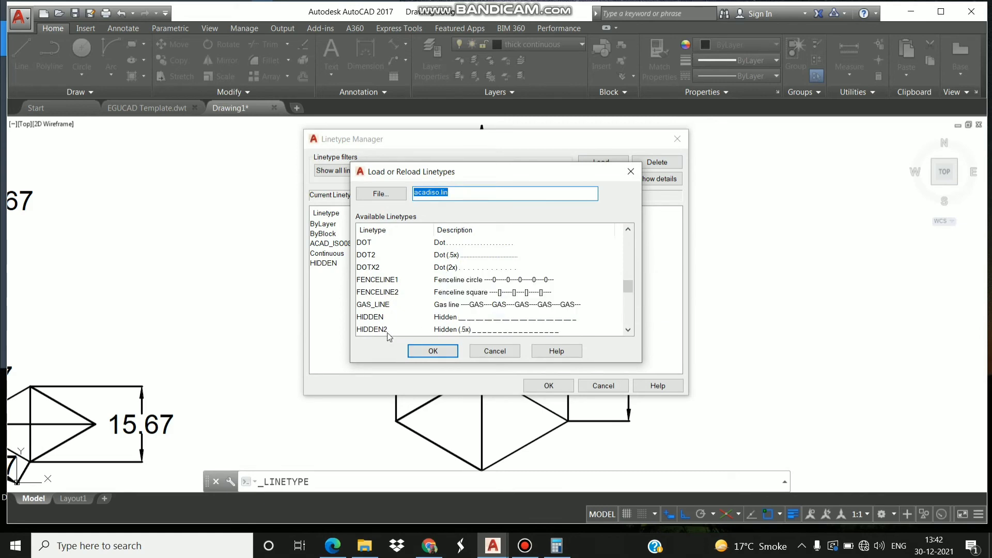
pyautogui.scroll(-1, 390, 323)
pyautogui.click(384, 294)
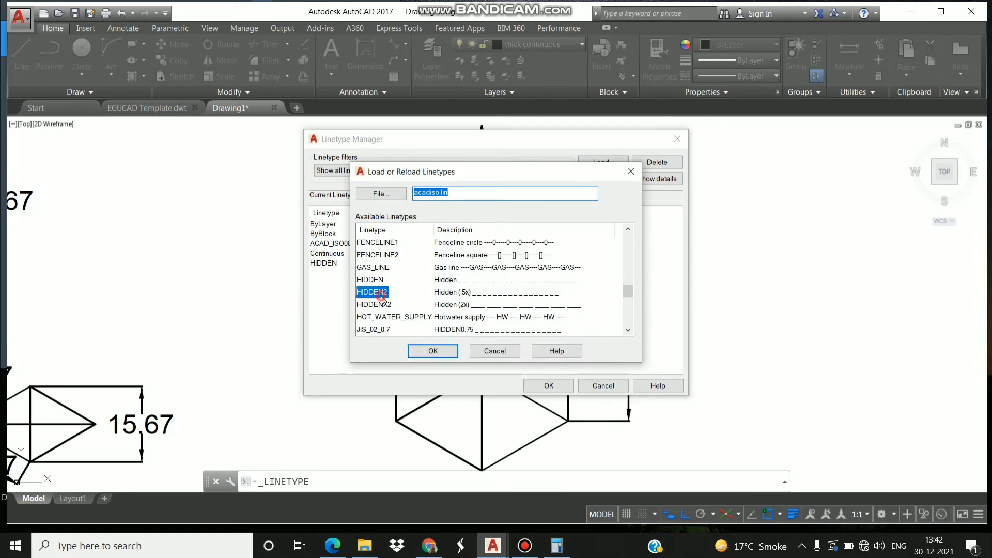
pyautogui.click(428, 351)
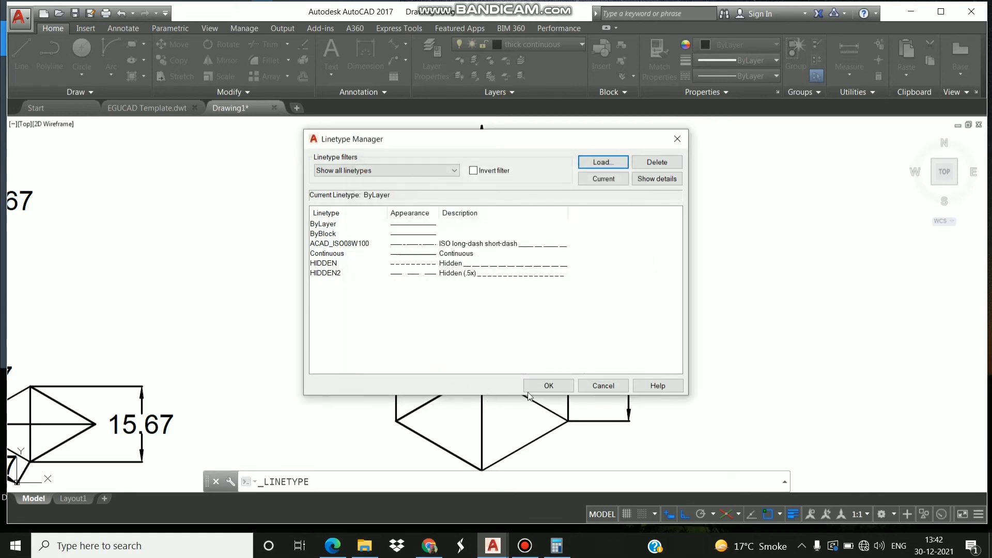
pyautogui.click(553, 385)
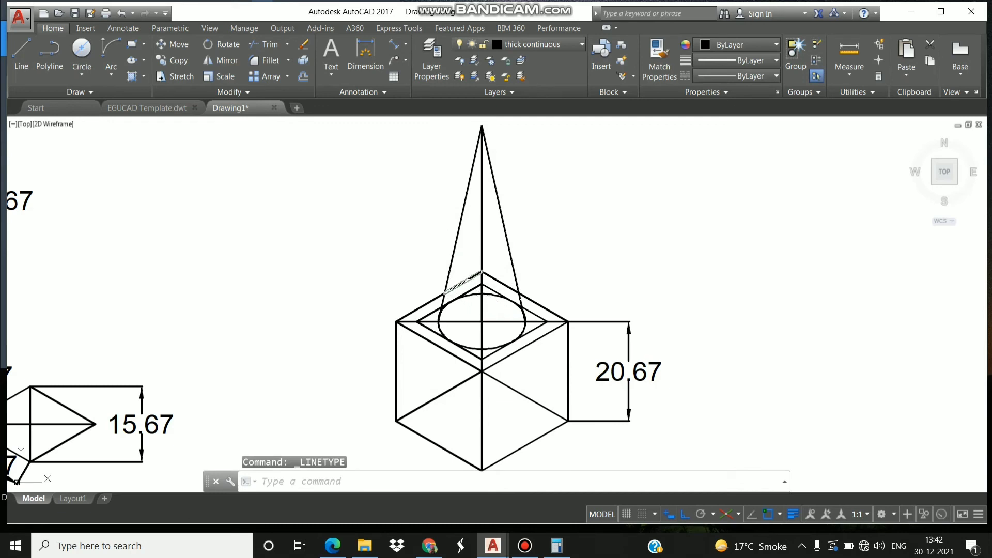
# - Set the two sloped edges and arc under the cone to HIDDEN2
pyautogui.click(463, 282)
pyautogui.click(491, 278)
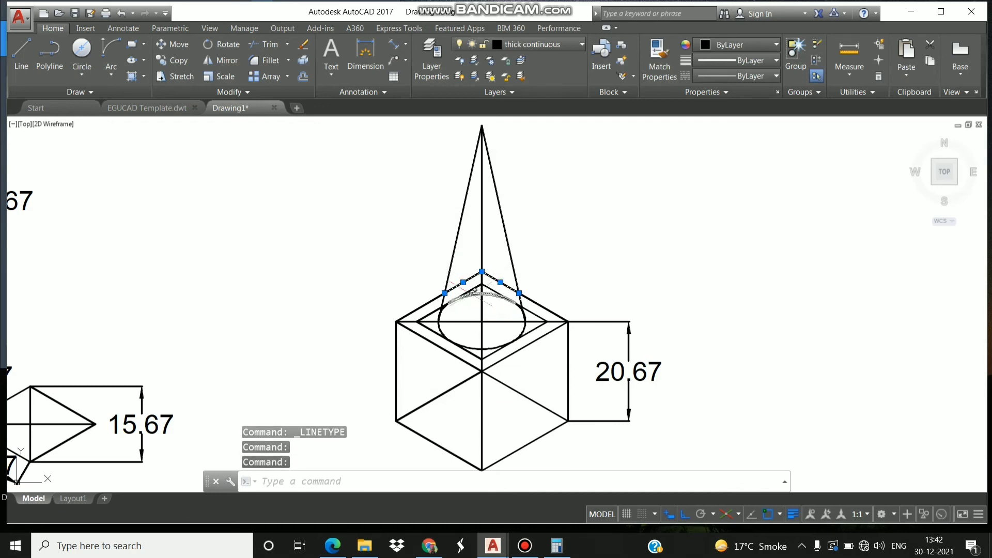
pyautogui.click(471, 292)
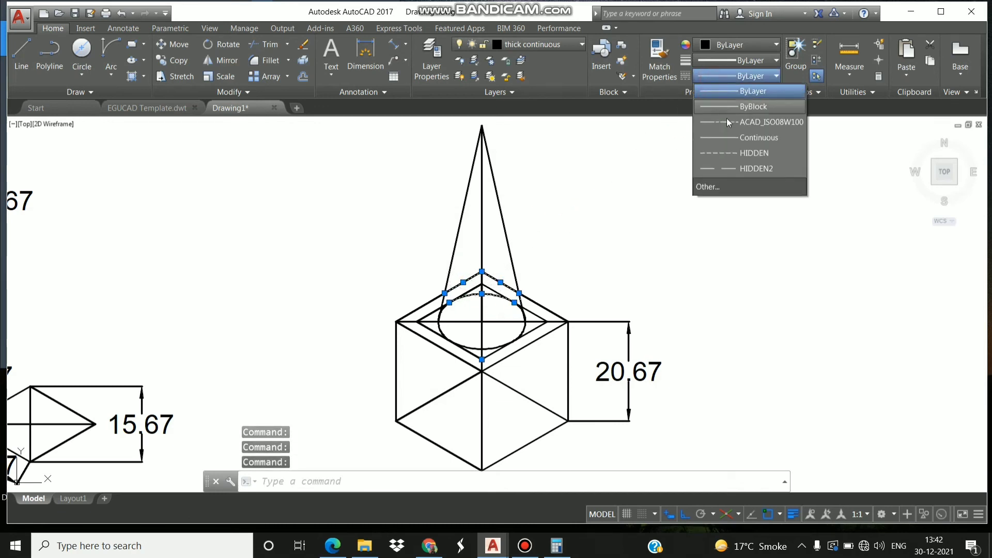
pyautogui.click(744, 76)
pyautogui.click(753, 168)
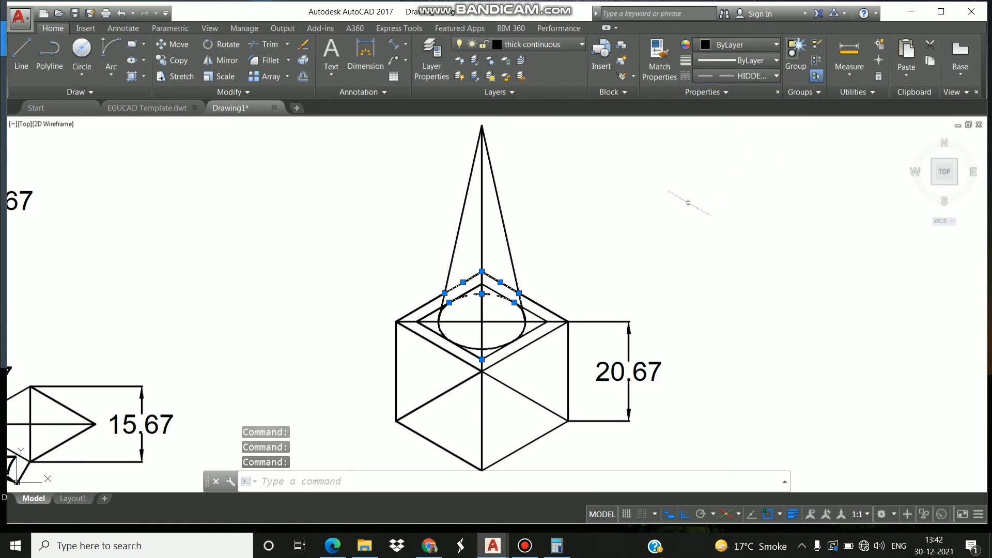
pyautogui.press('Escape')
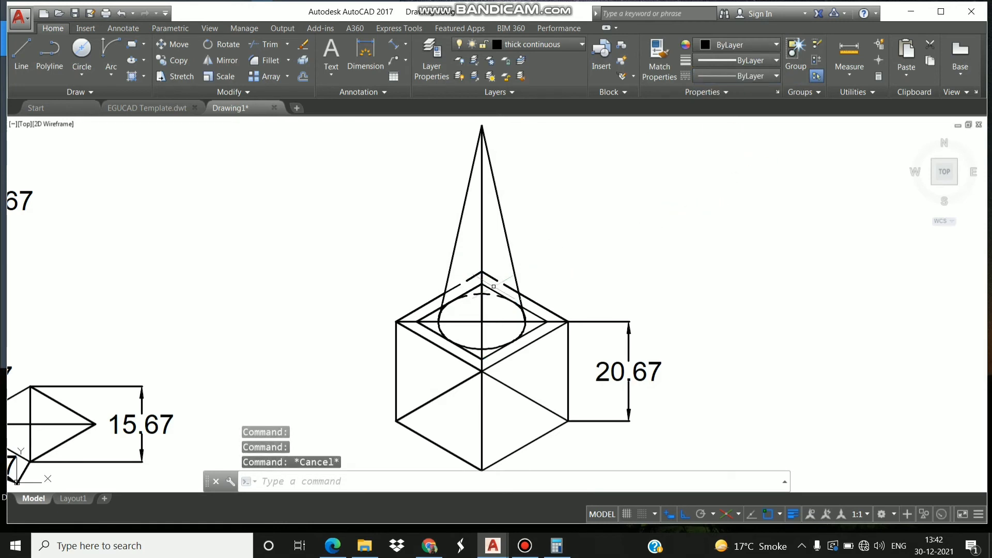
pyautogui.click(709, 78)
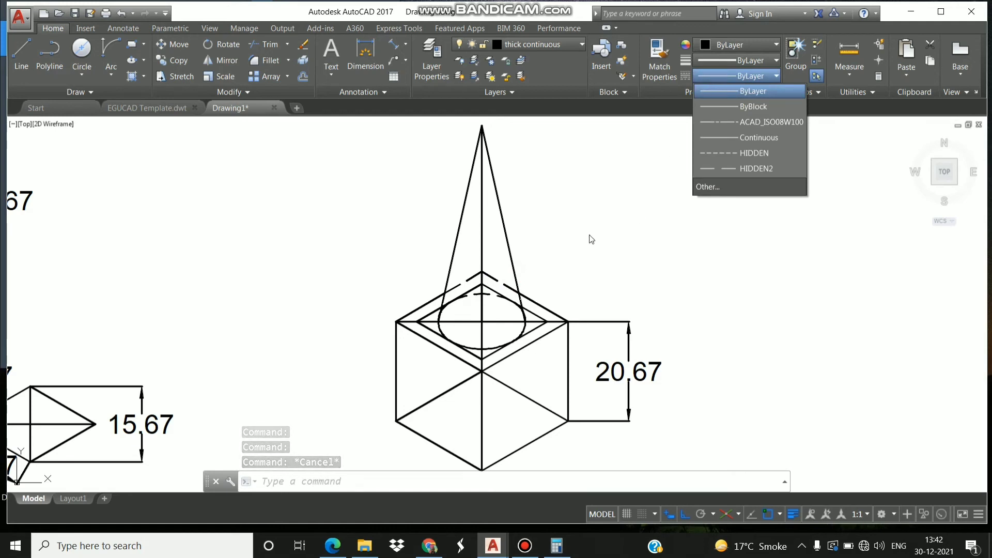
pyautogui.click(458, 400)
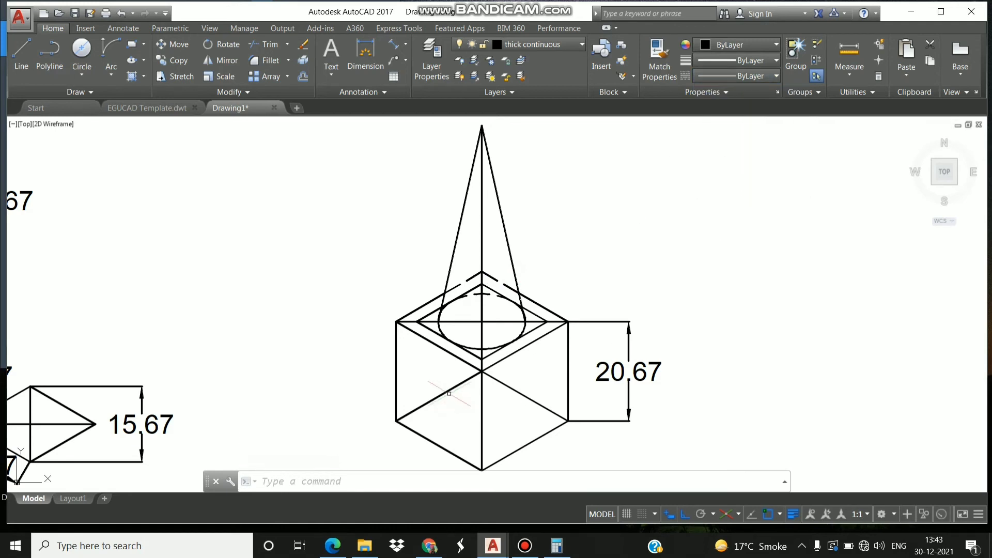
# - Set the two lower diagonals and the vertical line under the cone to HIDDEN2
pyautogui.click(514, 385)
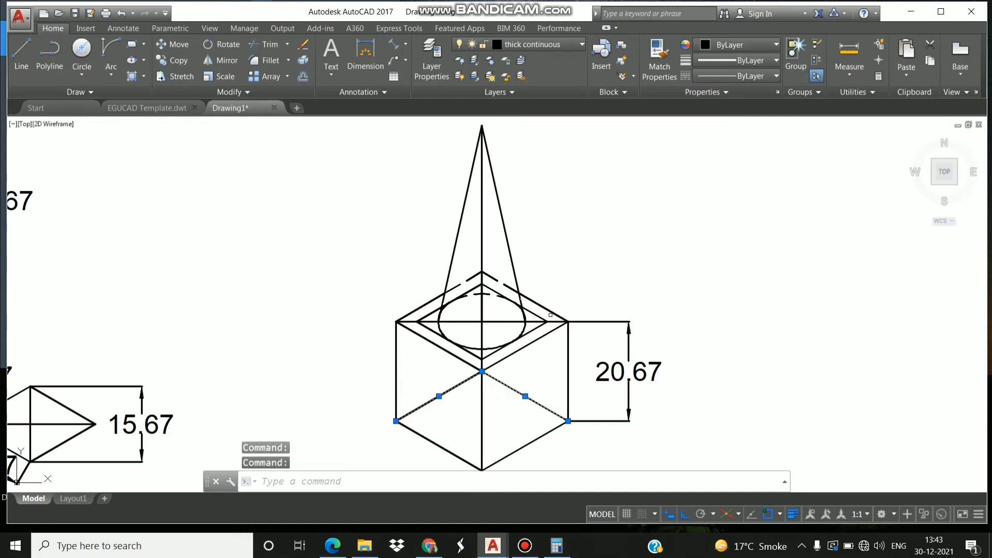
pyautogui.click(739, 76)
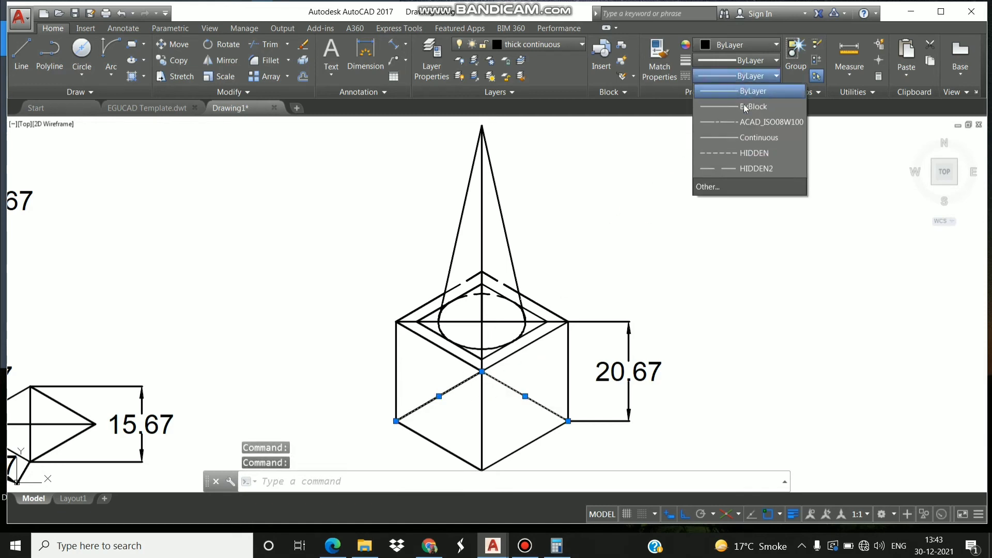
pyautogui.click(751, 169)
pyautogui.press('Escape')
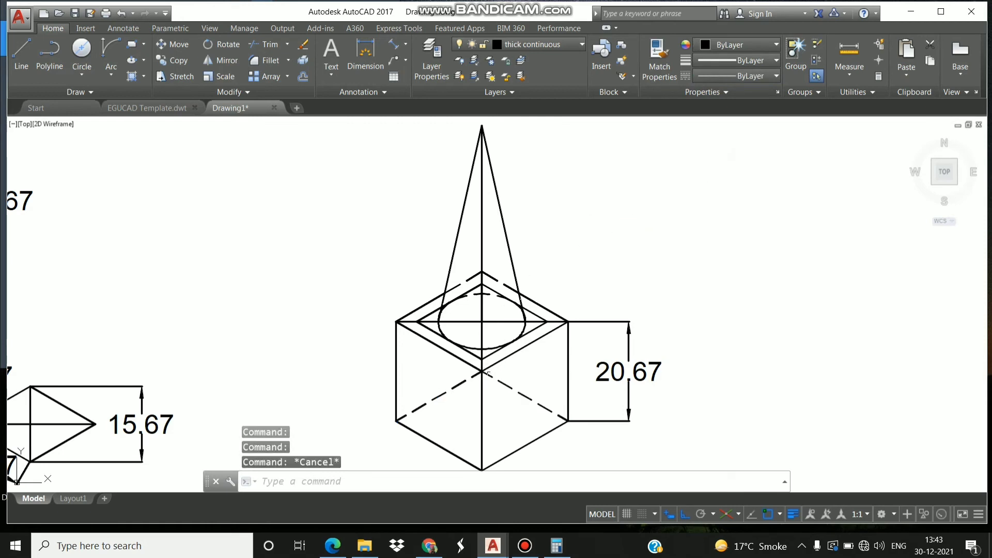
pyautogui.click(488, 358)
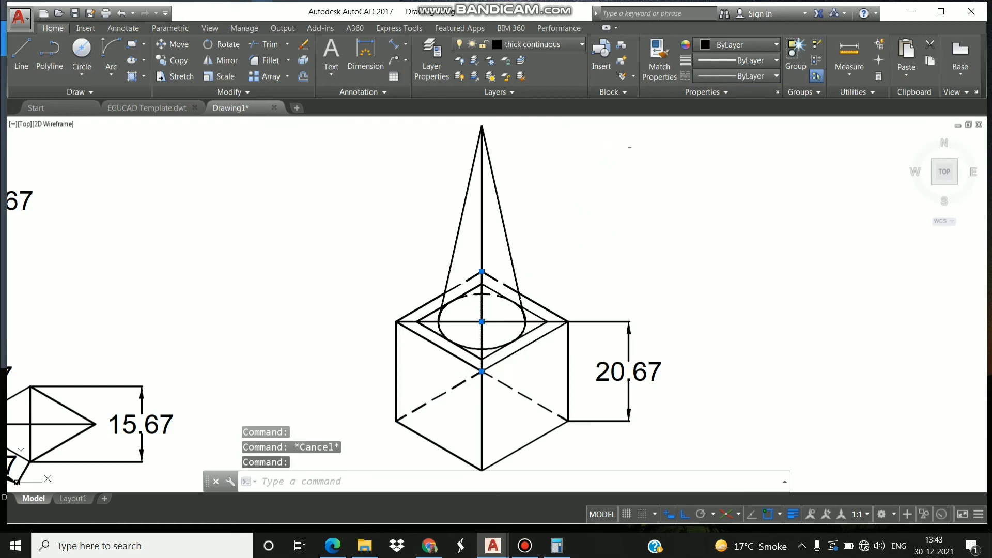
pyautogui.click(744, 76)
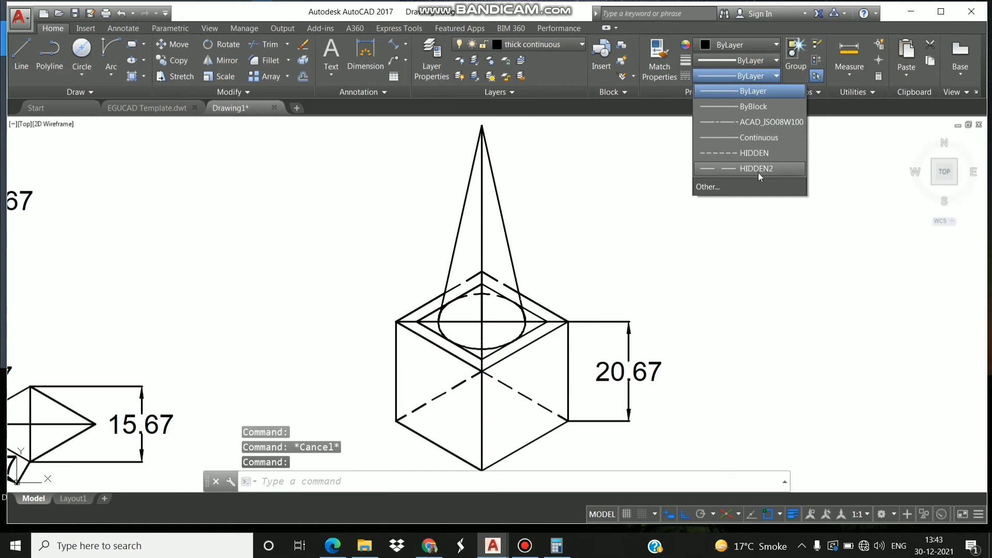
pyautogui.click(758, 173)
pyautogui.press('Escape')
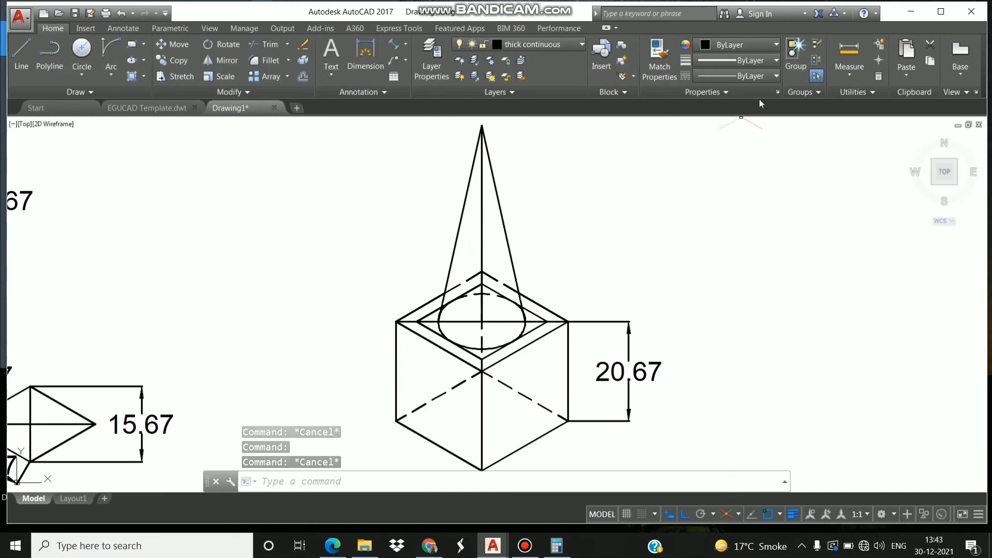
pyautogui.click(759, 80)
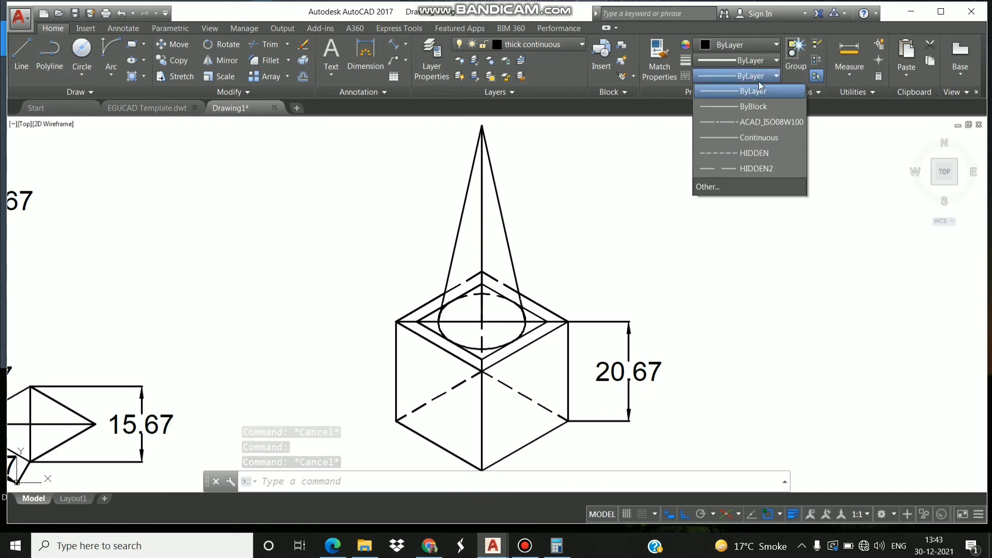
# - Load the CENTER2 linetype into the drawing
pyautogui.click(729, 186)
pyautogui.click(603, 162)
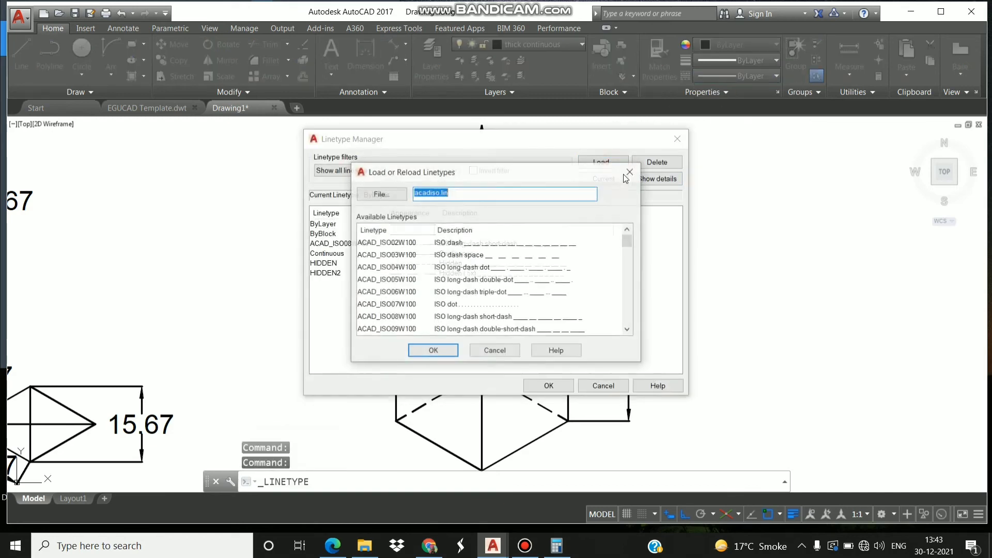
pyautogui.scroll(-3, 459, 277)
pyautogui.scroll(-2, 459, 277)
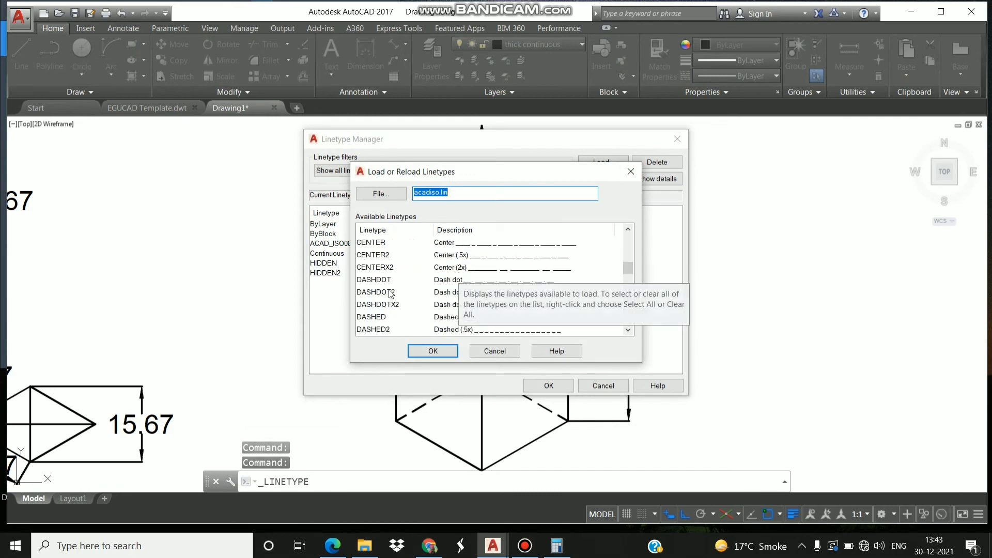
pyautogui.click(425, 255)
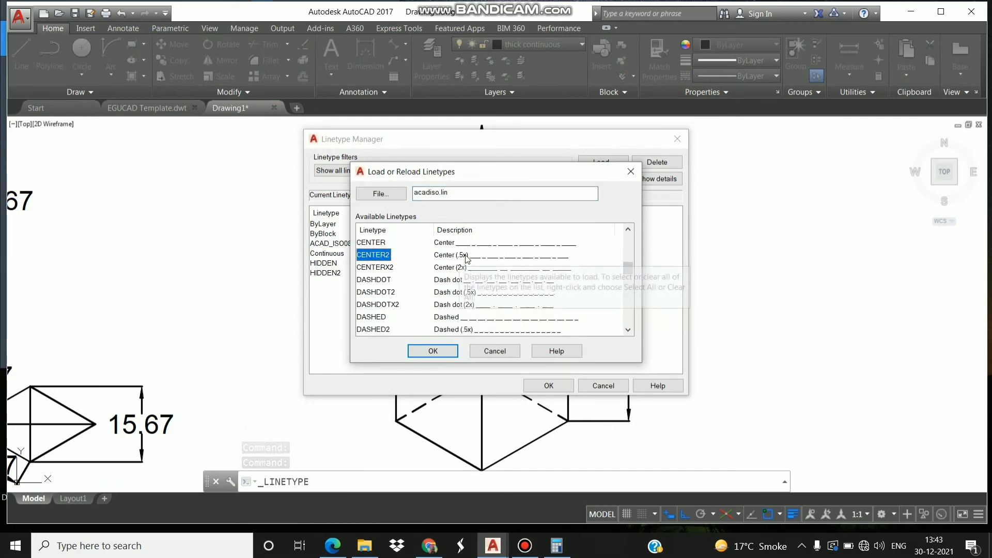
pyautogui.click(439, 350)
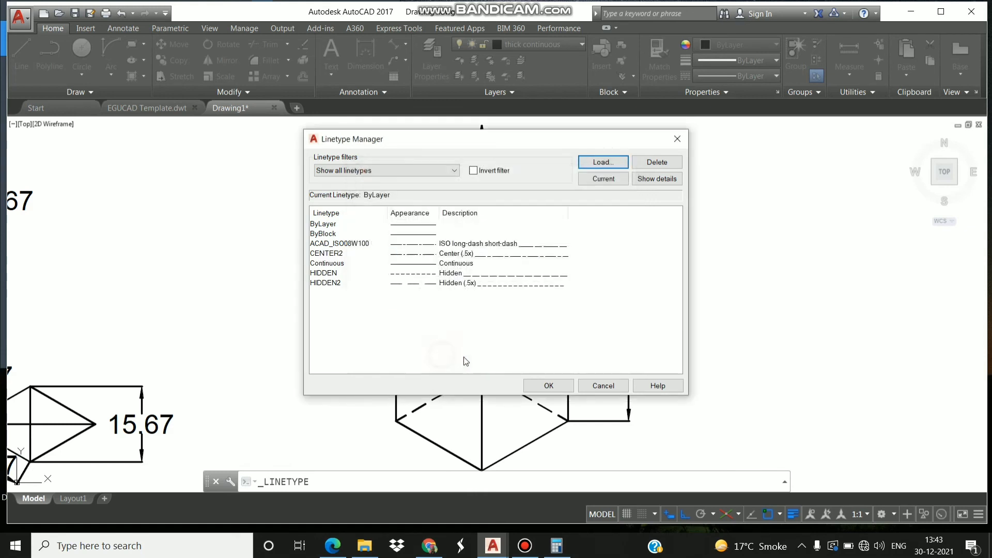
pyautogui.click(538, 386)
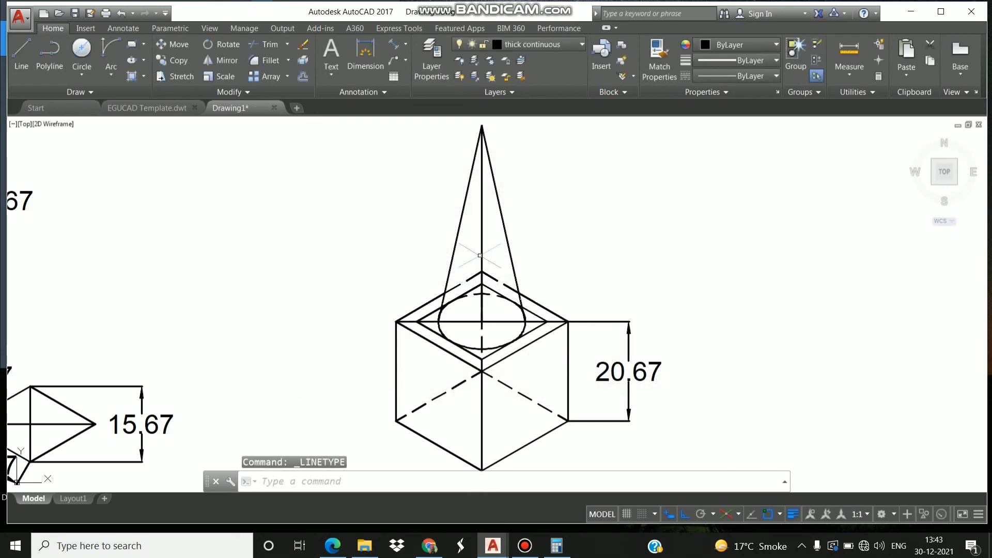
# - Give the cone's vertical axis line the CENTER2 linetype
pyautogui.click(483, 245)
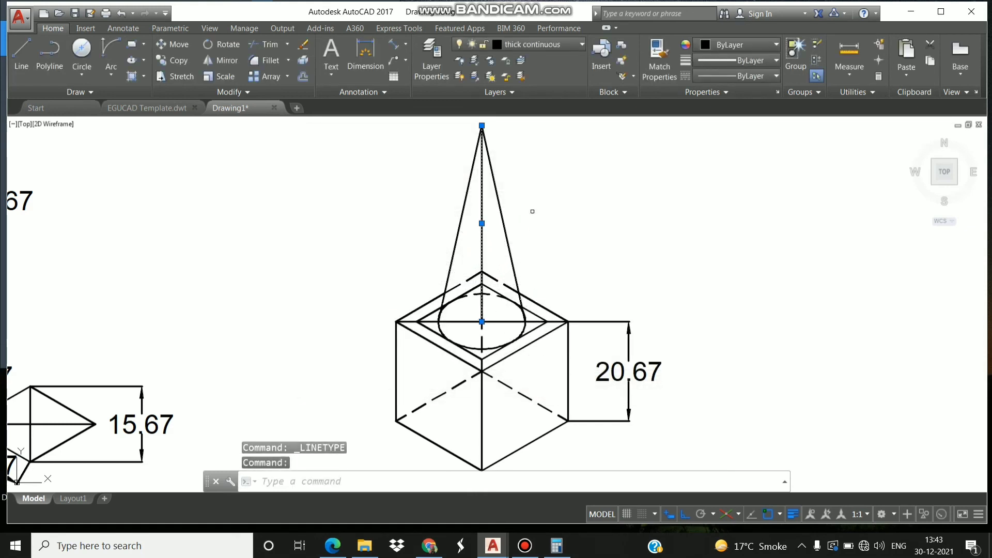
pyautogui.click(751, 77)
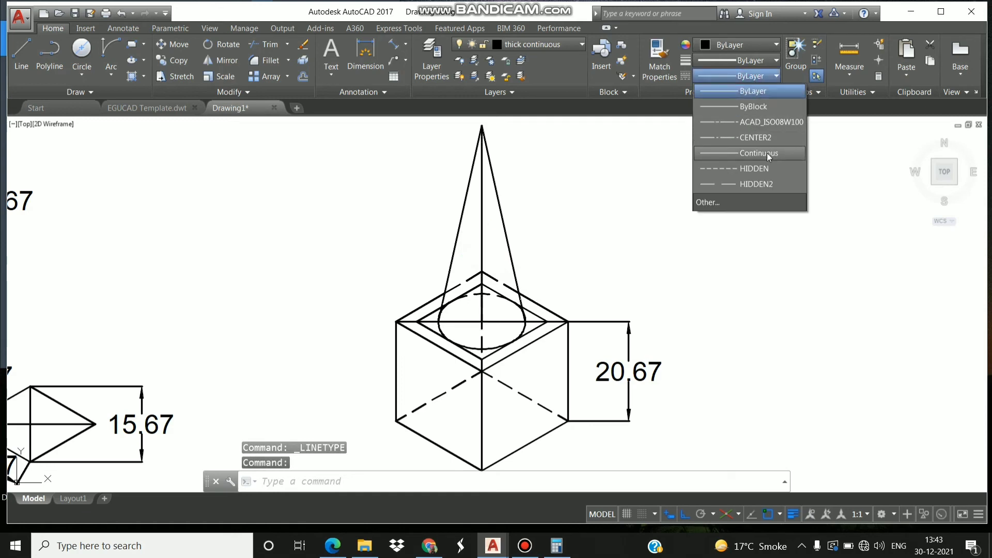
pyautogui.click(765, 139)
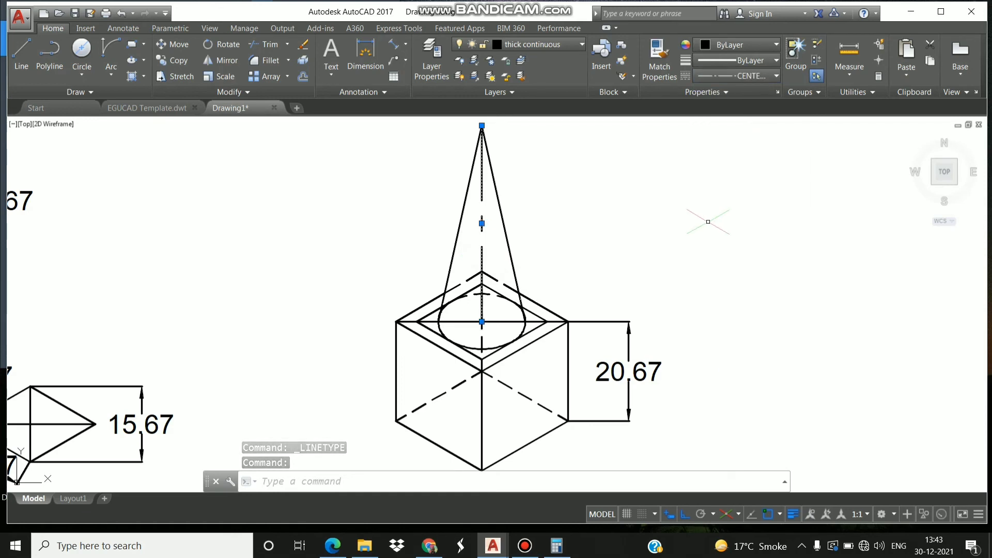
pyautogui.press('Escape')
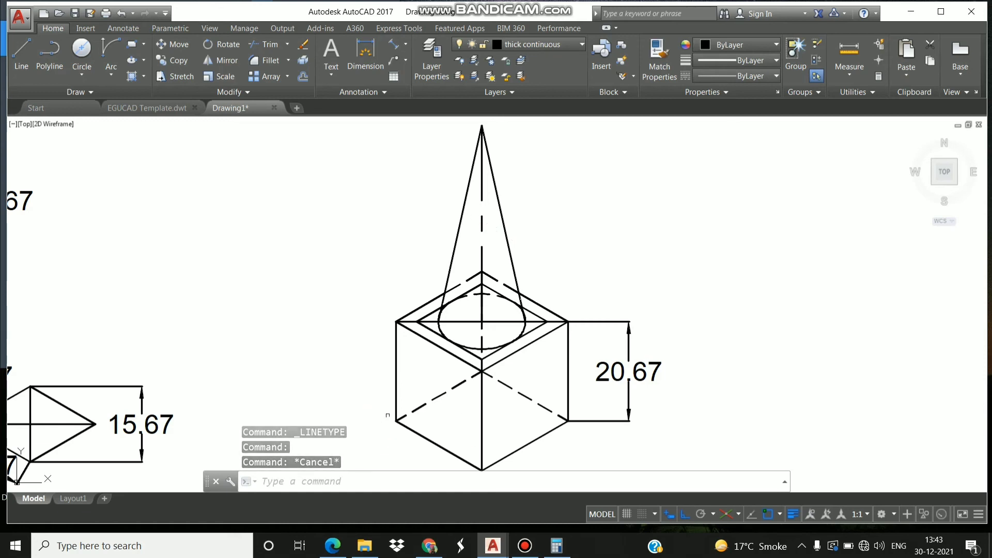
# - Set the cube's left, lower-left, central and right visible edges to 0.80 mm lineweight
pyautogui.click(396, 370)
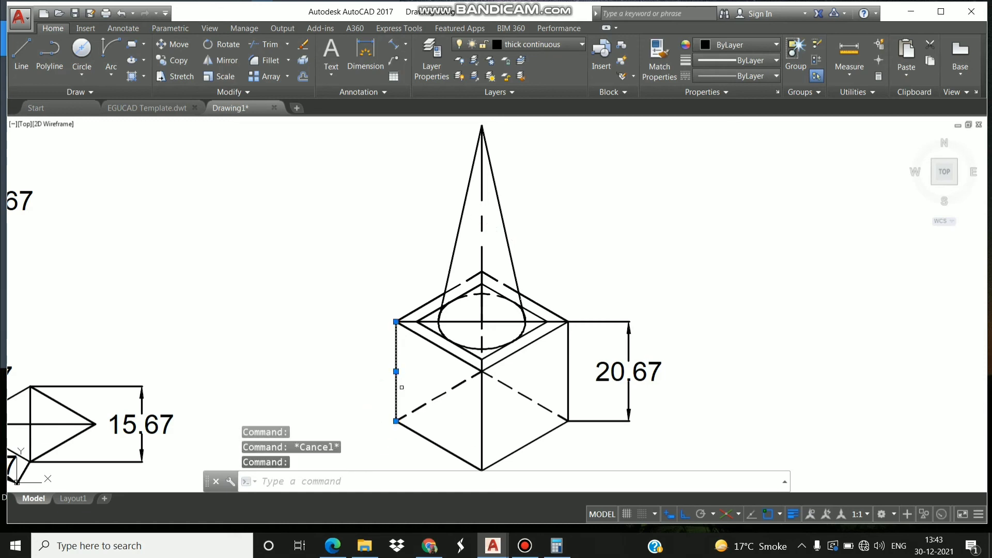
pyautogui.click(431, 441)
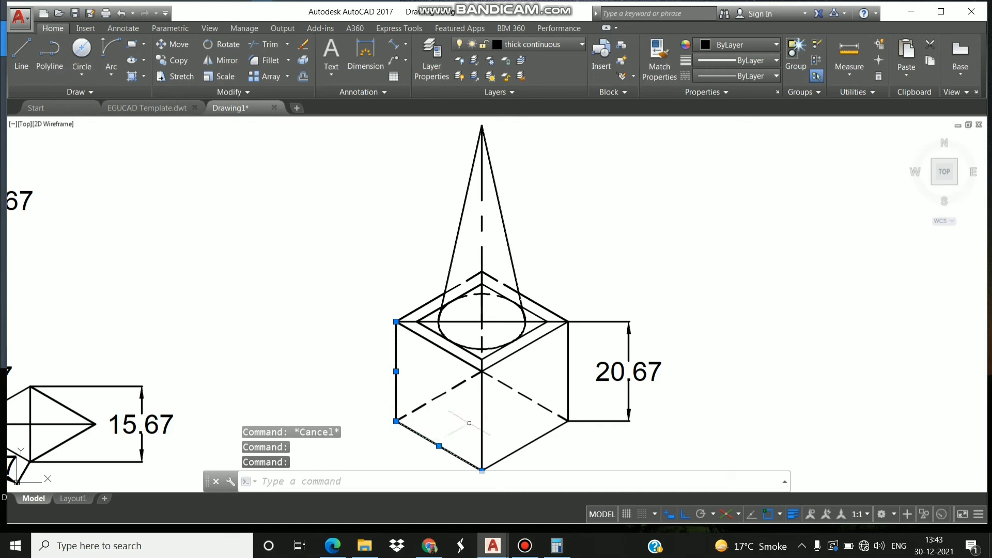
pyautogui.click(484, 411)
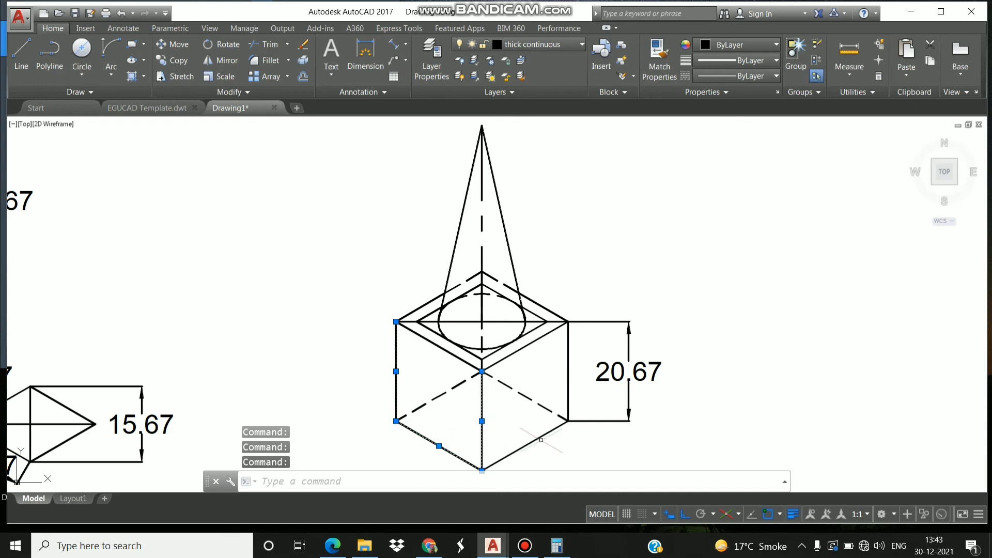
pyautogui.click(569, 382)
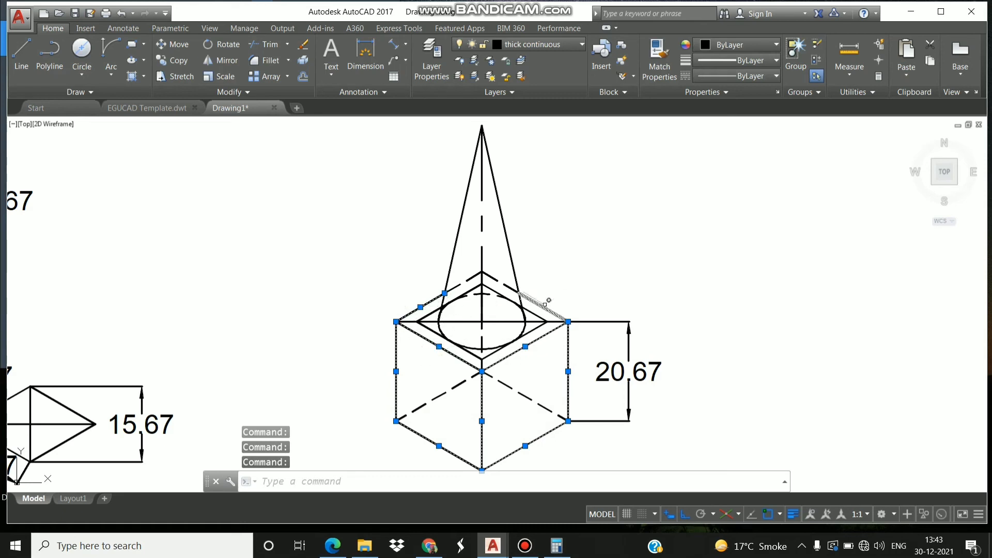
pyautogui.click(738, 76)
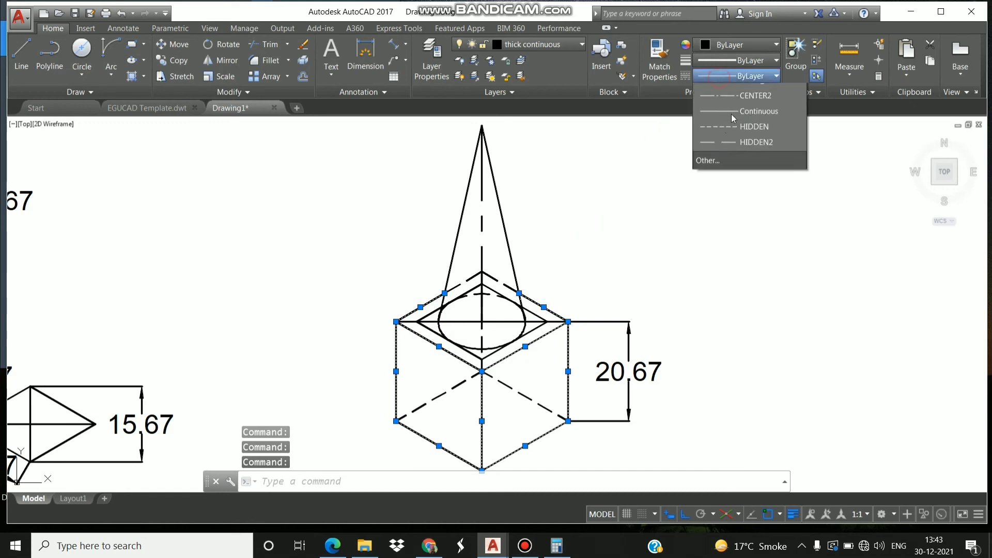
pyautogui.click(752, 91)
pyautogui.click(739, 60)
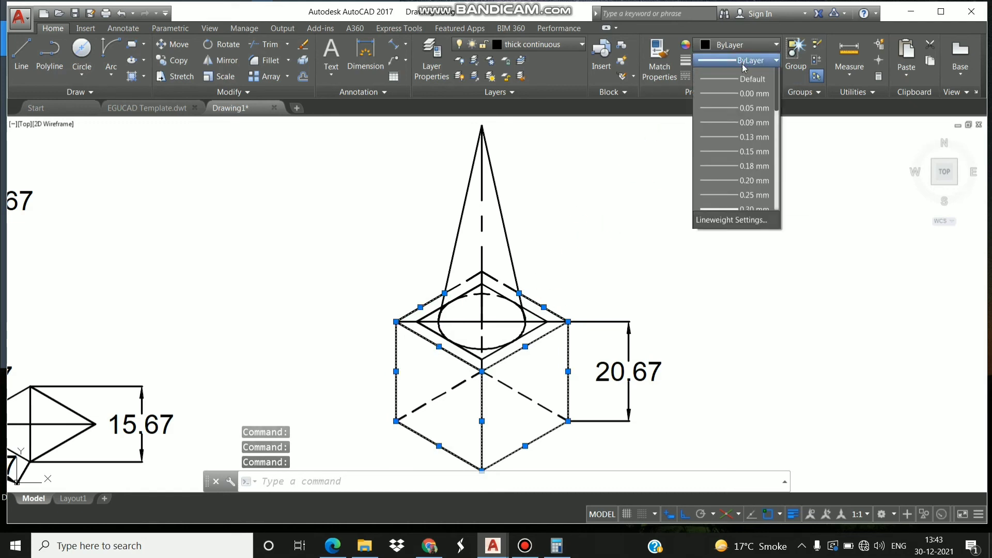
pyautogui.scroll(-3, 739, 119)
pyautogui.scroll(-2, 744, 155)
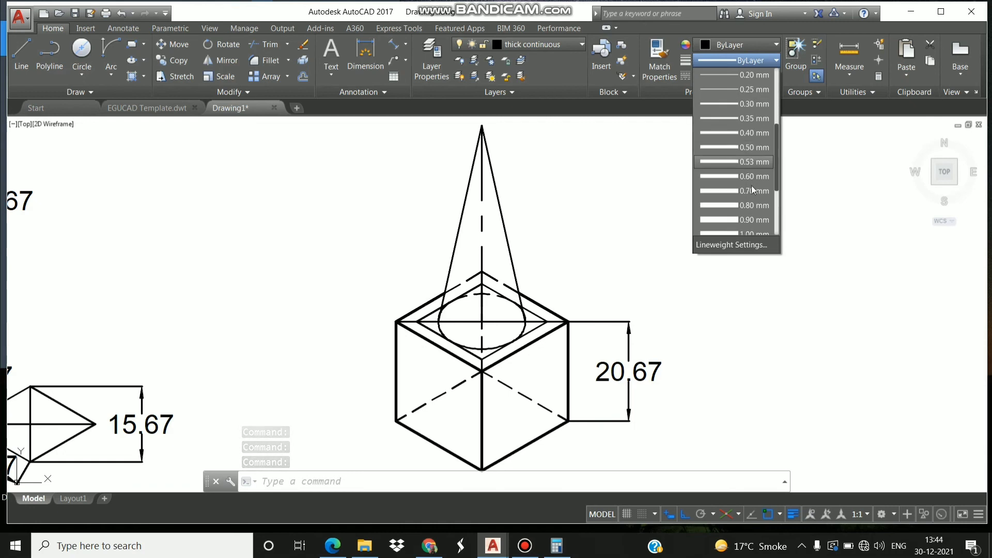
pyautogui.click(748, 210)
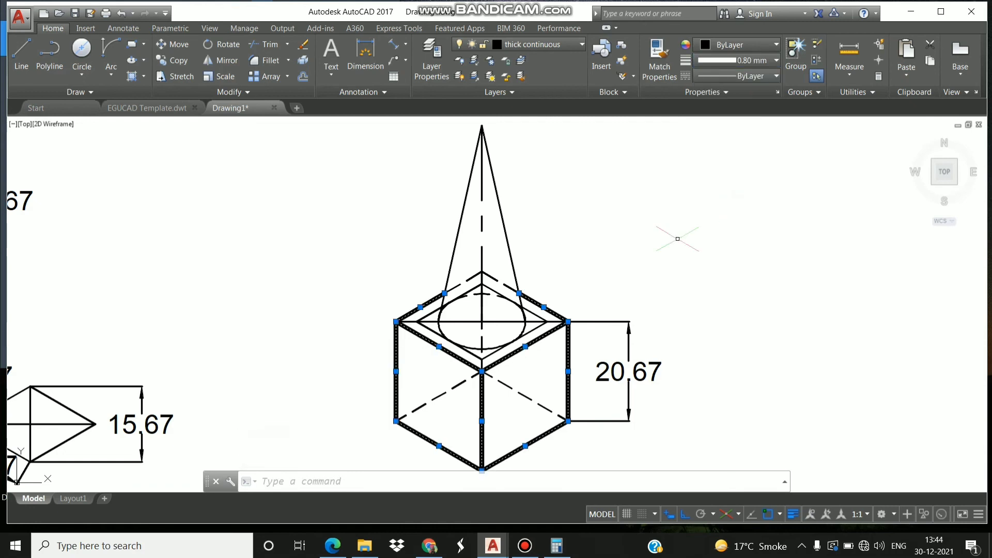
pyautogui.press('Escape')
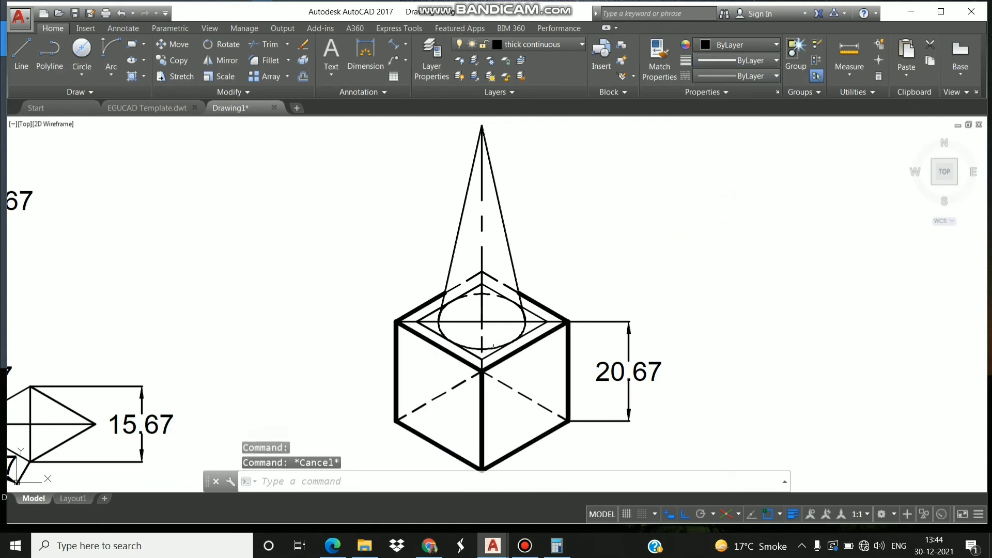
# - Set the base ellipse arcs and both sloping cone edges to 0.80 mm lineweight
pyautogui.click(481, 293)
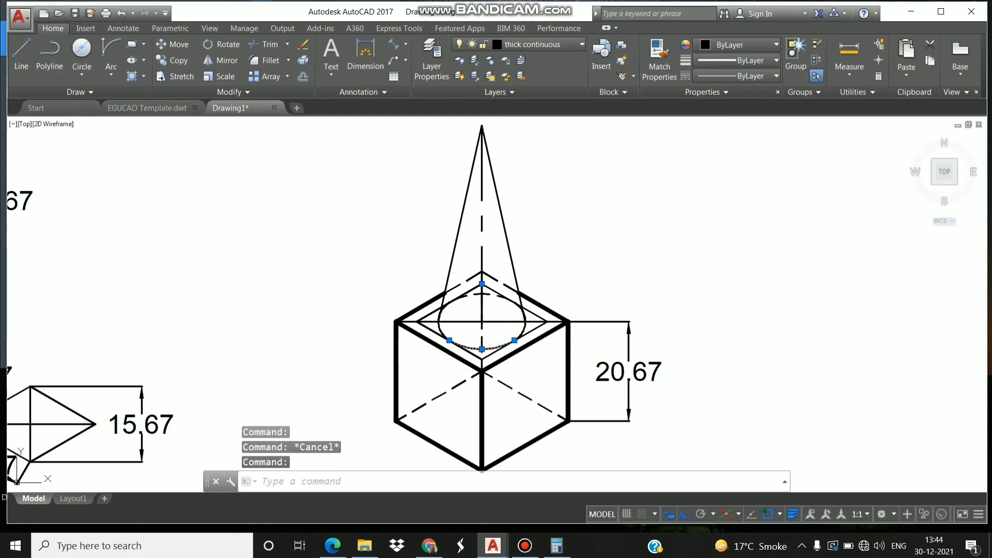
pyautogui.click(445, 328)
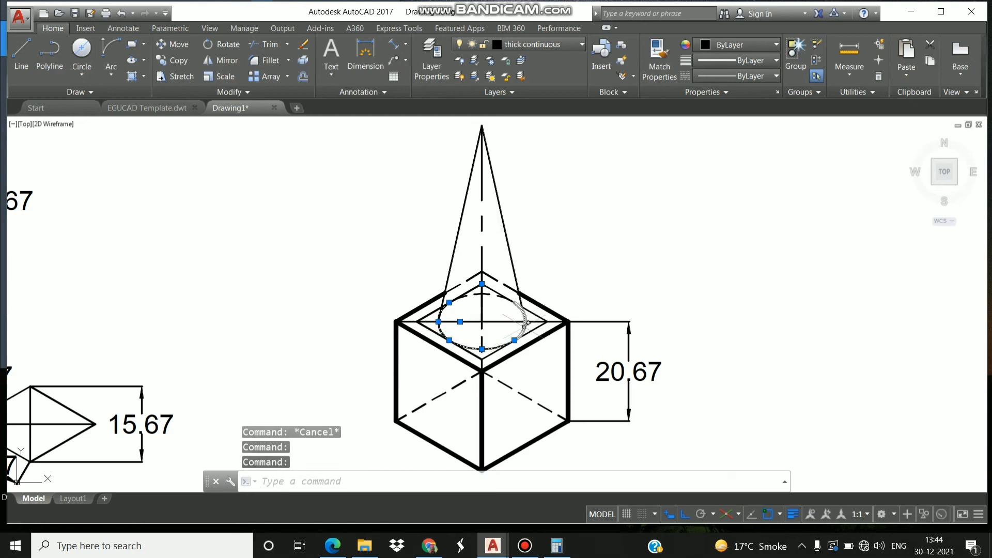
pyautogui.click(527, 323)
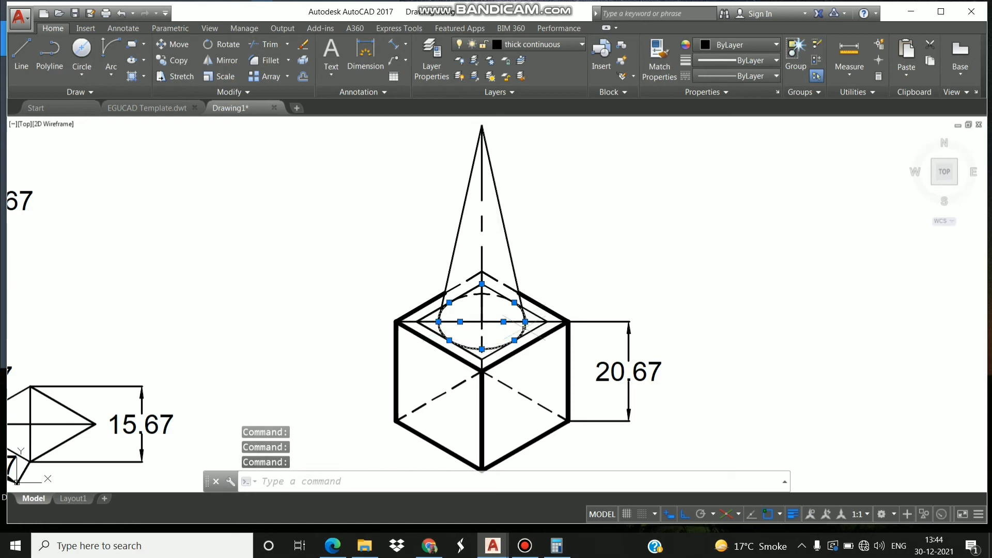
pyautogui.click(514, 248)
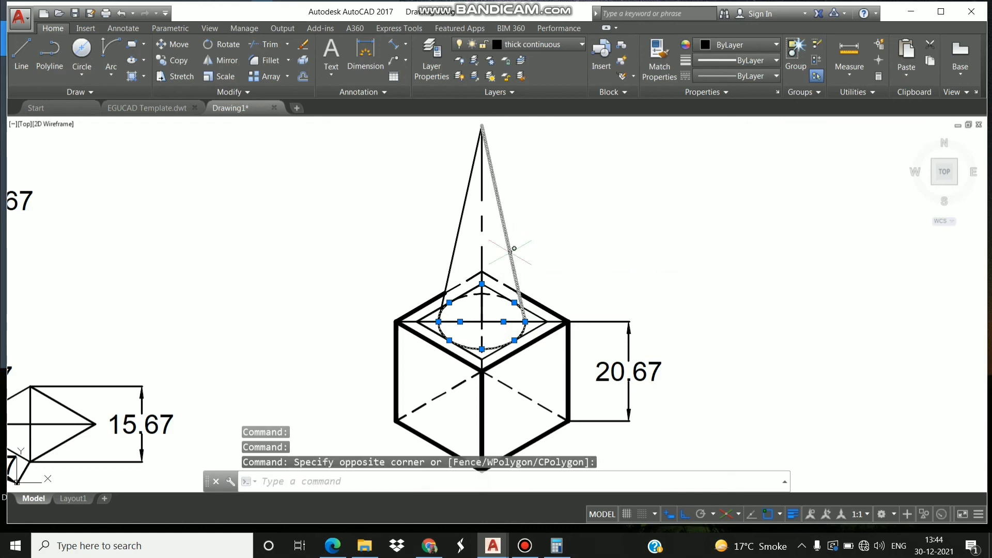
pyautogui.click(462, 250)
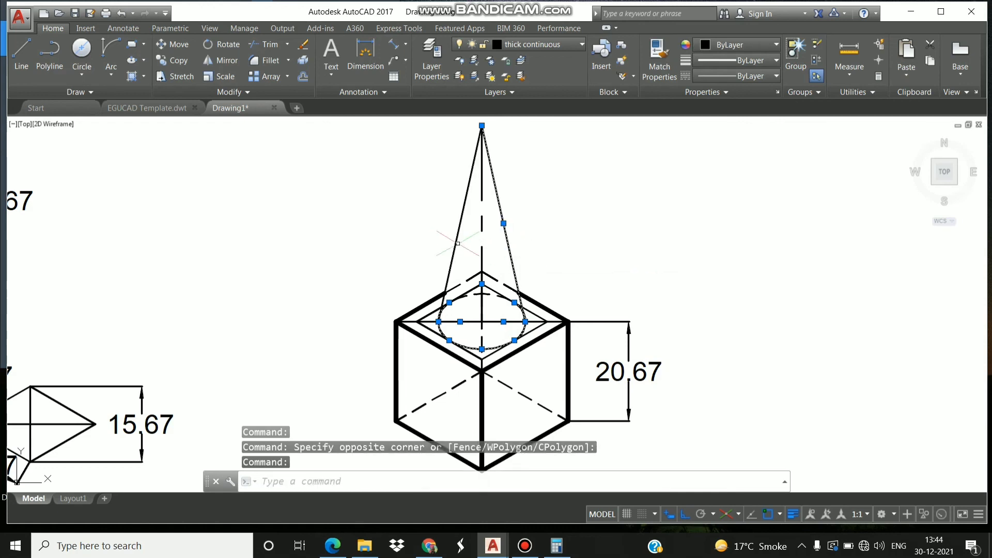
pyautogui.click(458, 243)
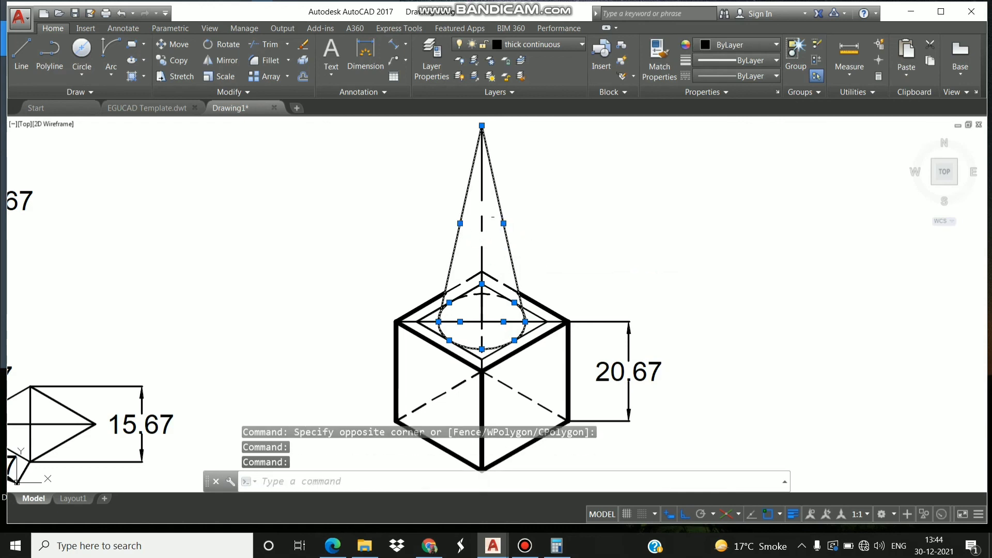
pyautogui.click(721, 77)
pyautogui.click(744, 62)
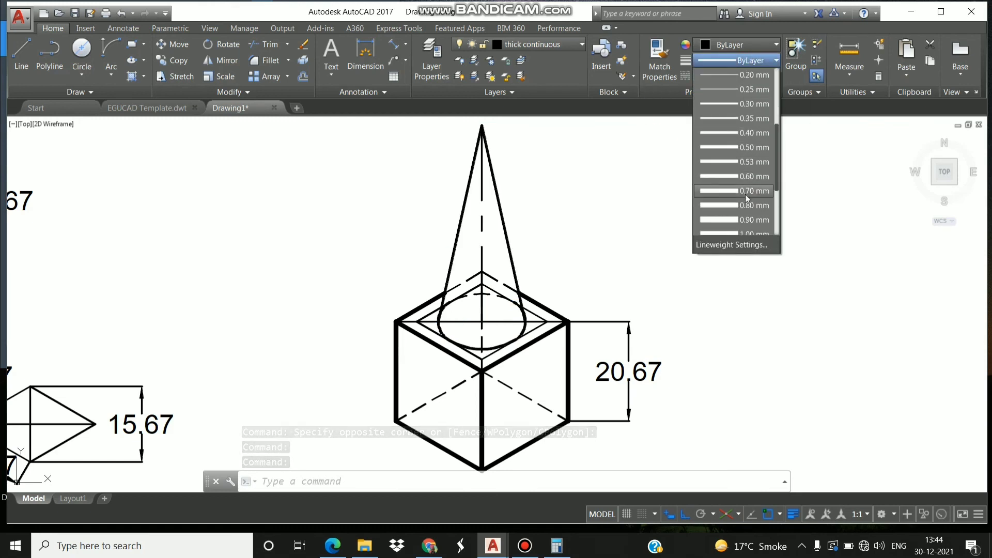
pyautogui.click(743, 206)
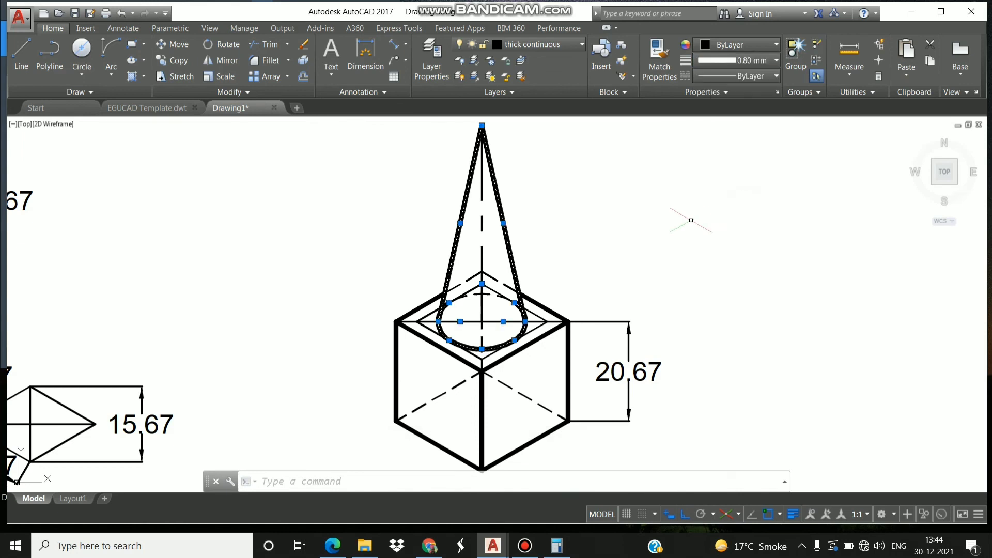
pyautogui.press('Escape')
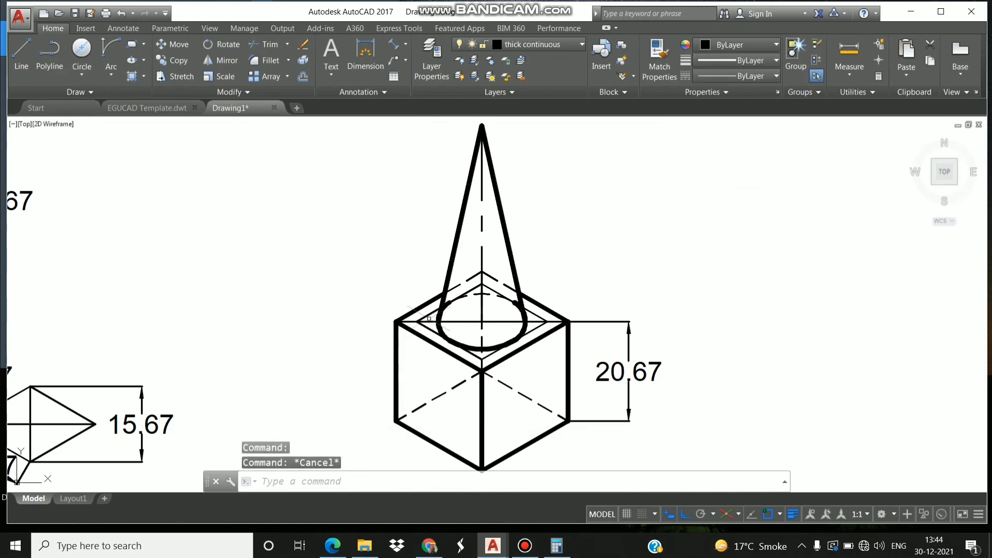
# - Add a 40.67 aligned dimension for the cone height, apex to base centre
pyautogui.click(393, 45)
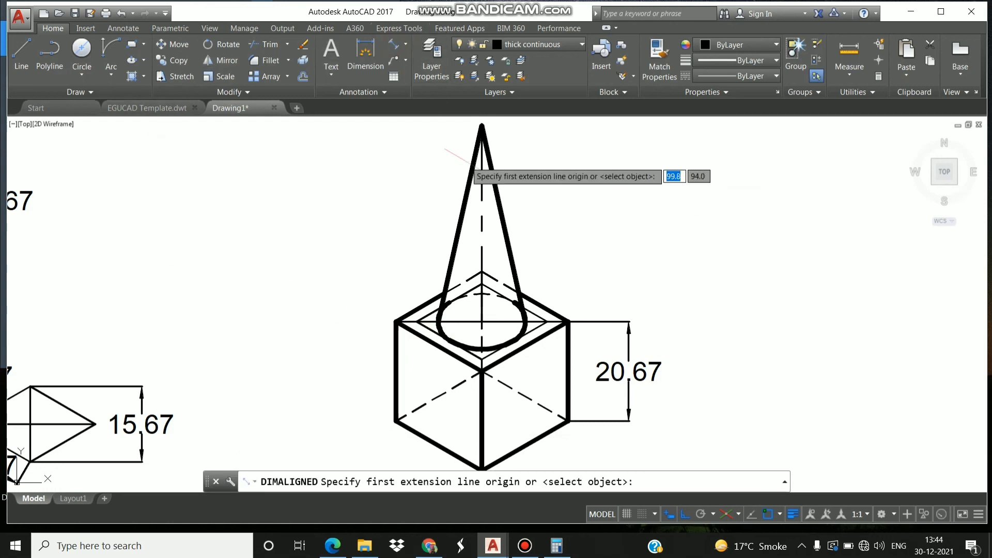
pyautogui.click(481, 125)
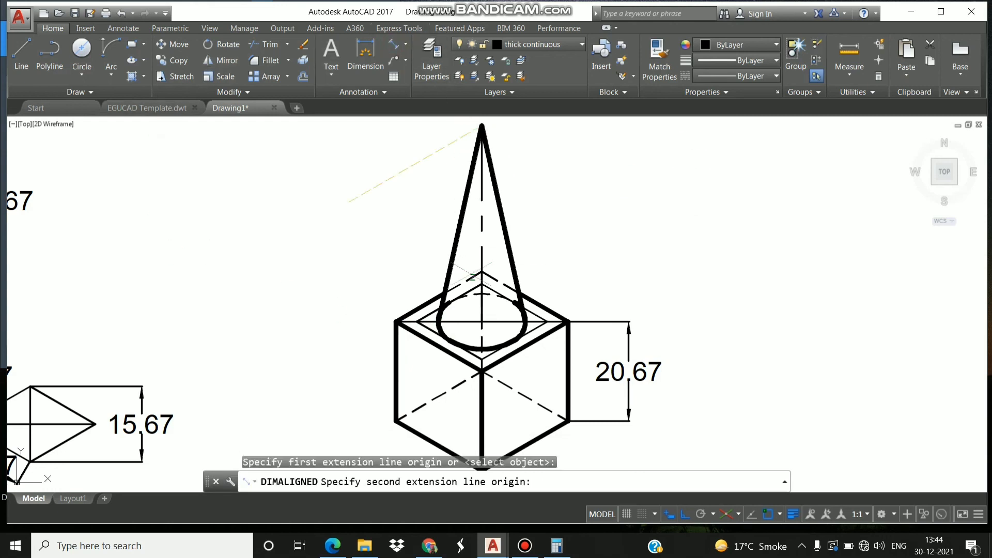
pyautogui.click(481, 321)
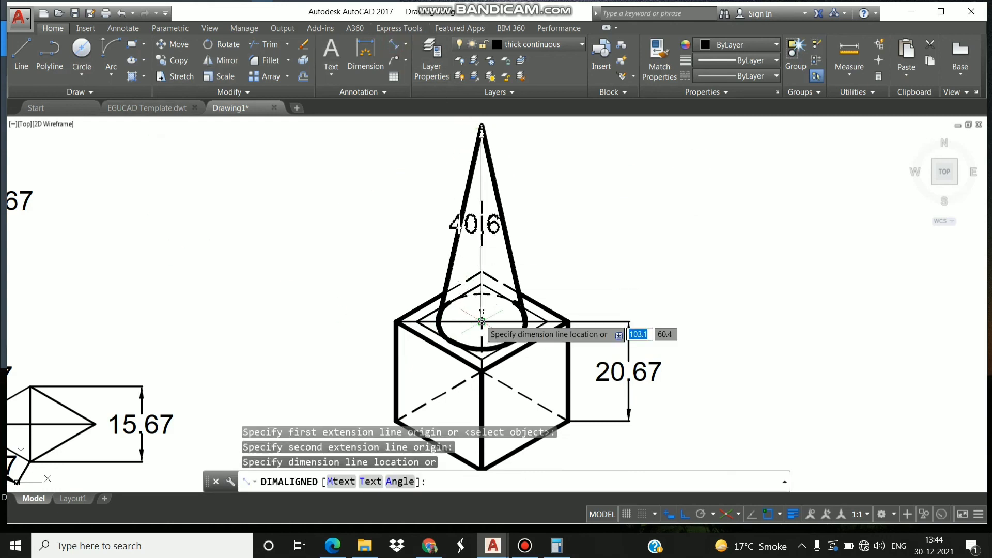
pyautogui.click(347, 335)
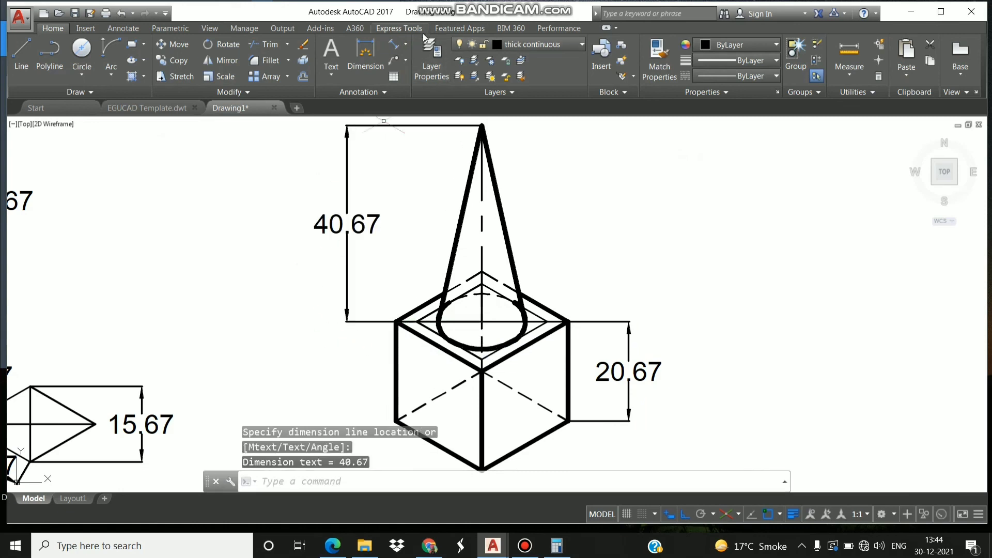
# - Add a 15.67 aligned dimension along the cube's front-left top edge, then select both dimensions
pyautogui.click(394, 44)
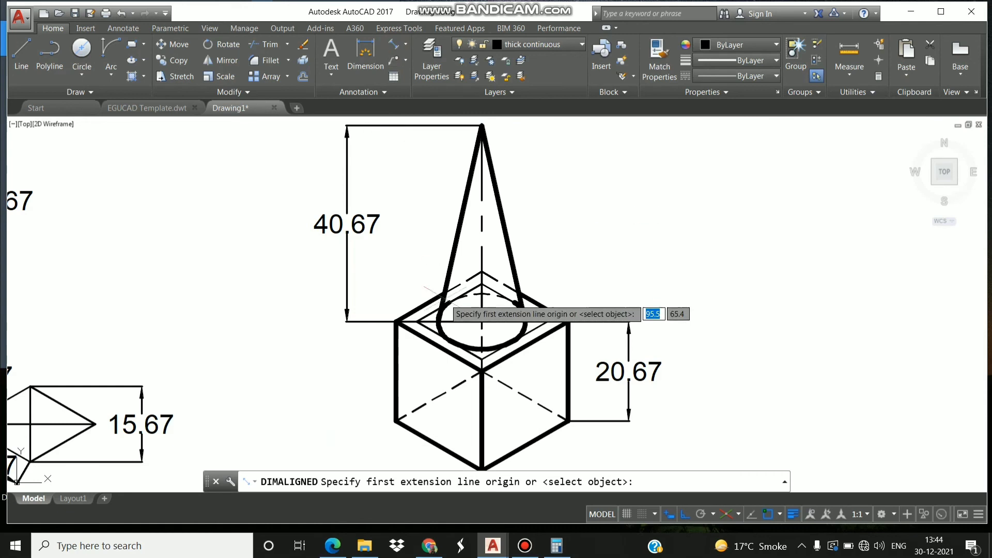
pyautogui.click(417, 322)
pyautogui.click(482, 358)
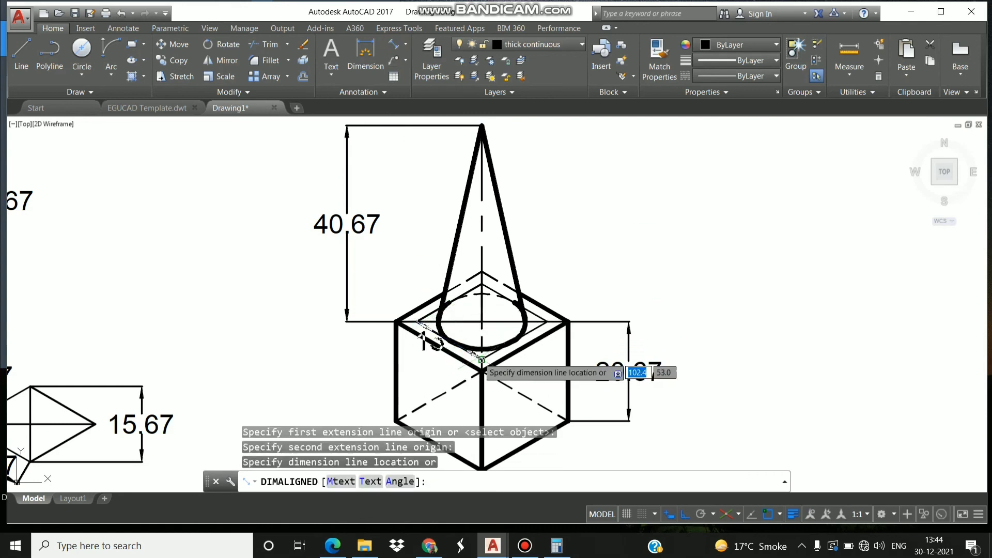
pyautogui.click(407, 350)
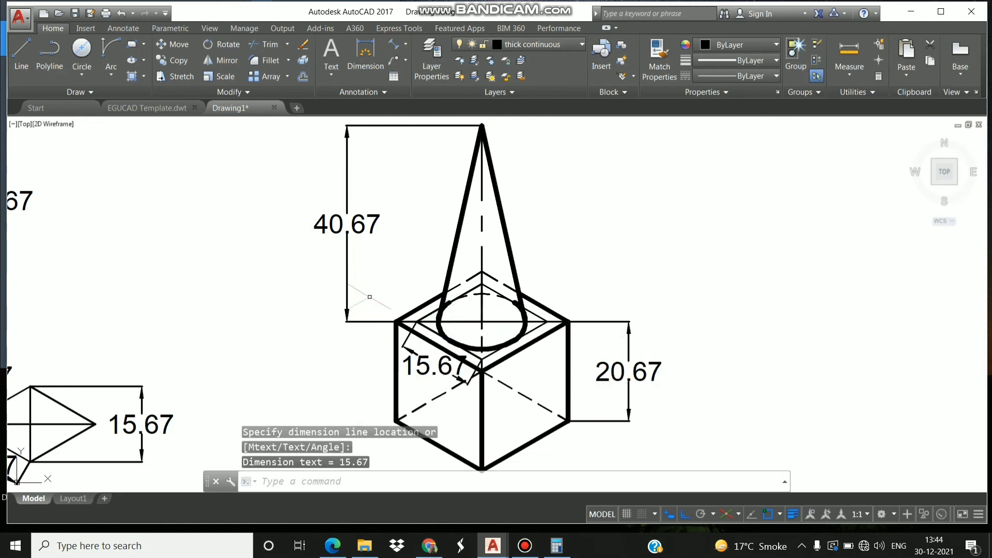
pyautogui.click(362, 227)
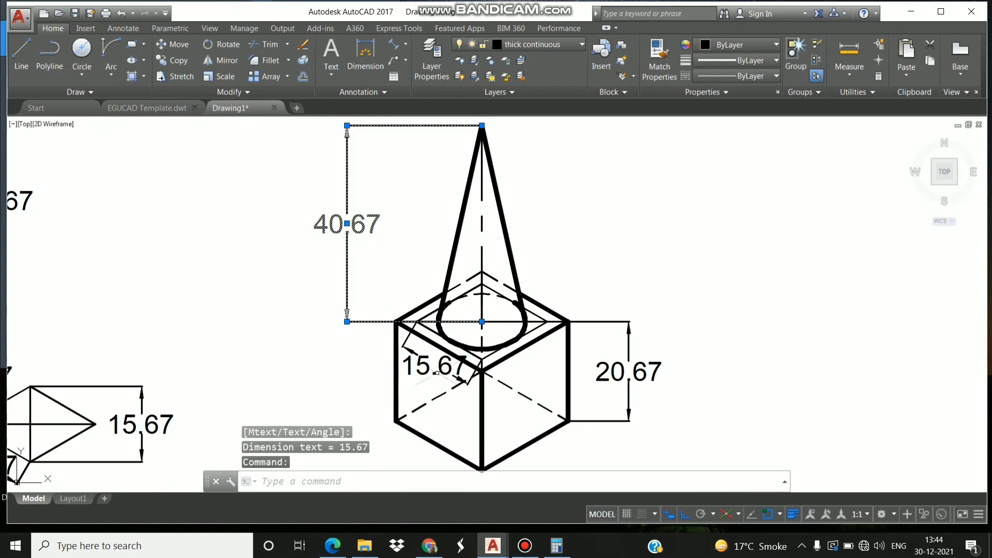
pyautogui.click(436, 373)
# - Set the selected dimensions, including 20.67, to 0.05 mm lineweight
pyautogui.click(612, 373)
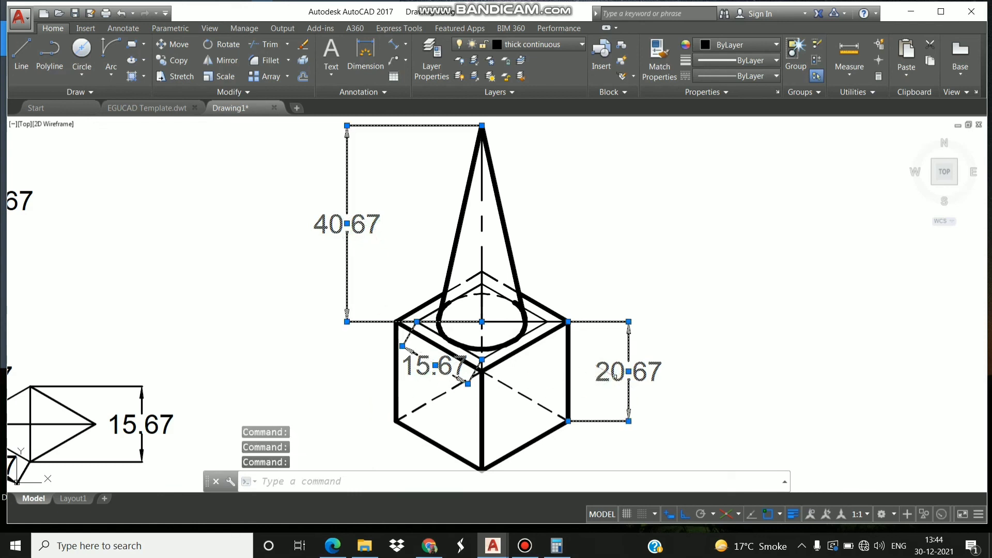
pyautogui.click(729, 76)
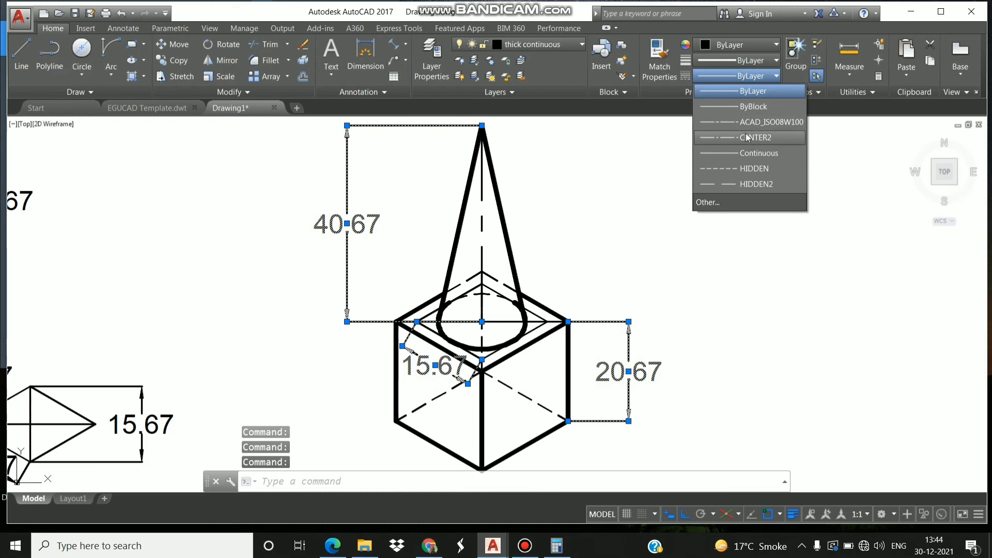
pyautogui.click(754, 60)
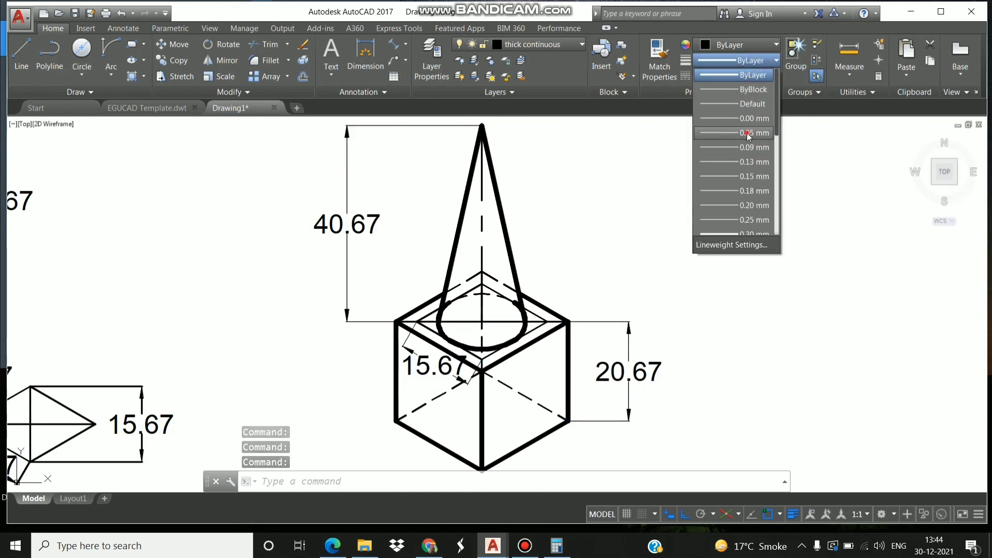
pyautogui.click(750, 133)
pyautogui.press('Escape')
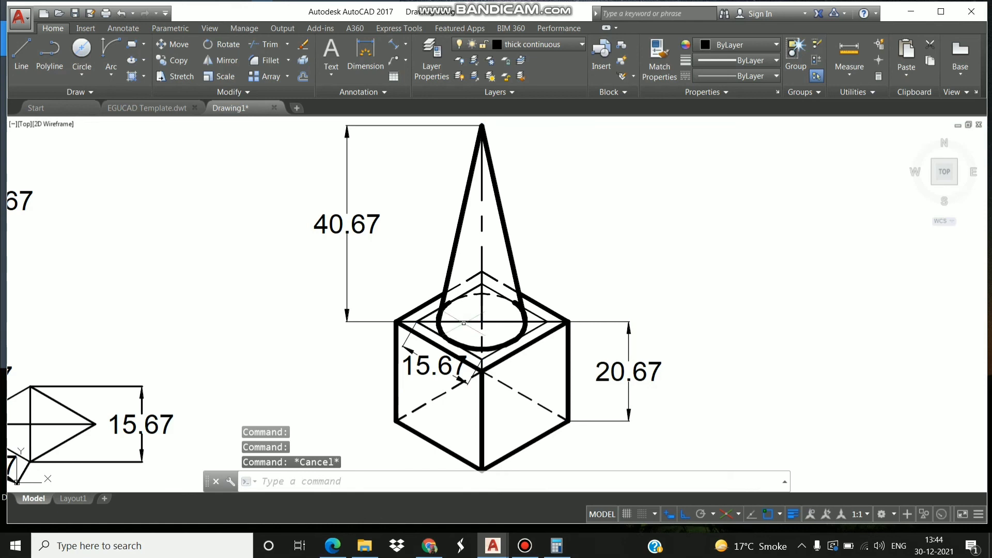
# - Set the 40.67 dimension and the top-face diamond lines to 0.05 mm lineweight
pyautogui.click(463, 323)
pyautogui.click(498, 323)
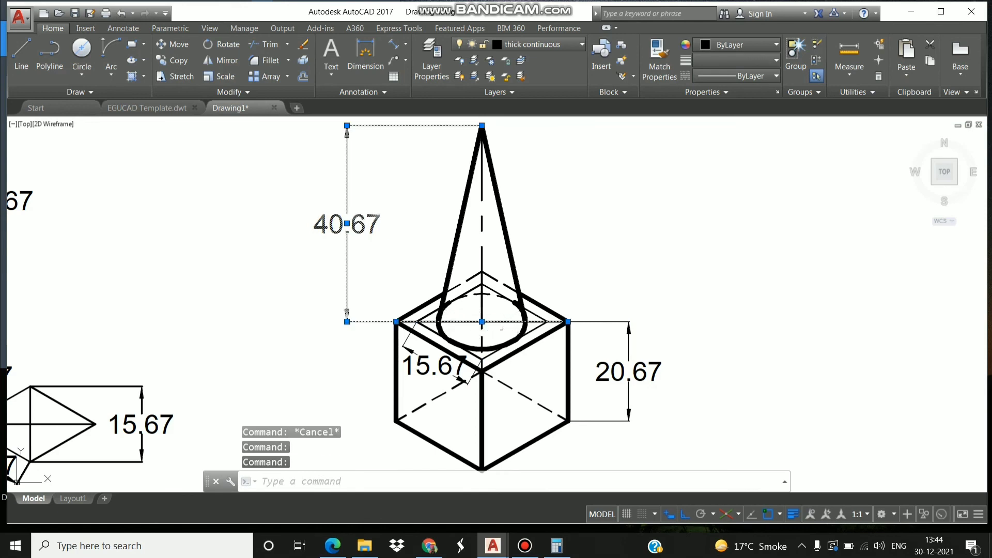
pyautogui.click(496, 292)
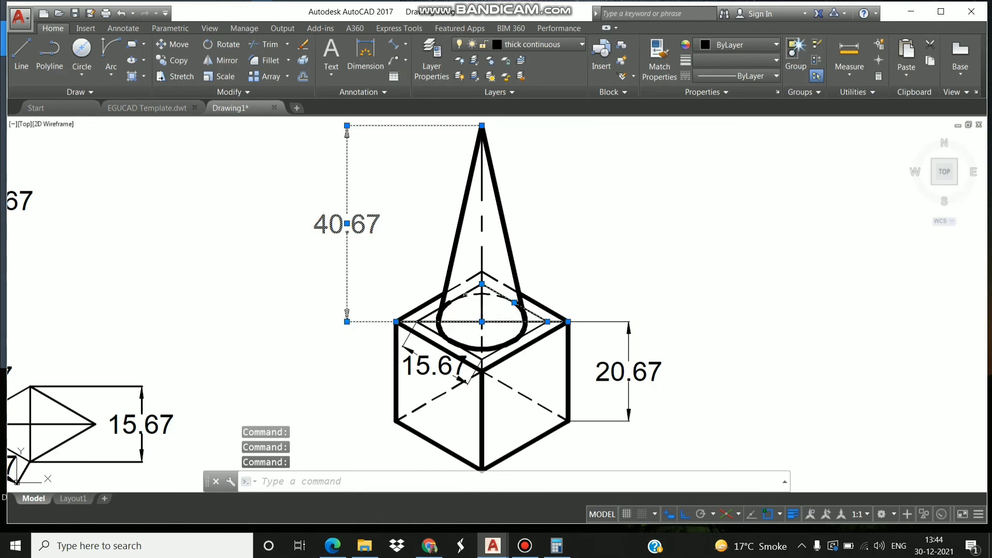
pyautogui.click(472, 287)
pyautogui.click(433, 330)
pyautogui.click(502, 346)
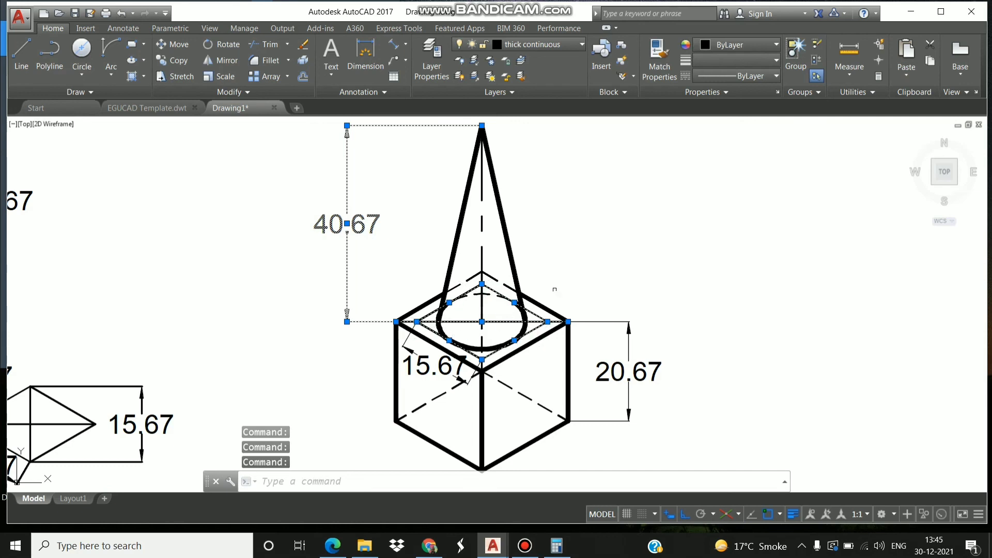
pyautogui.click(754, 59)
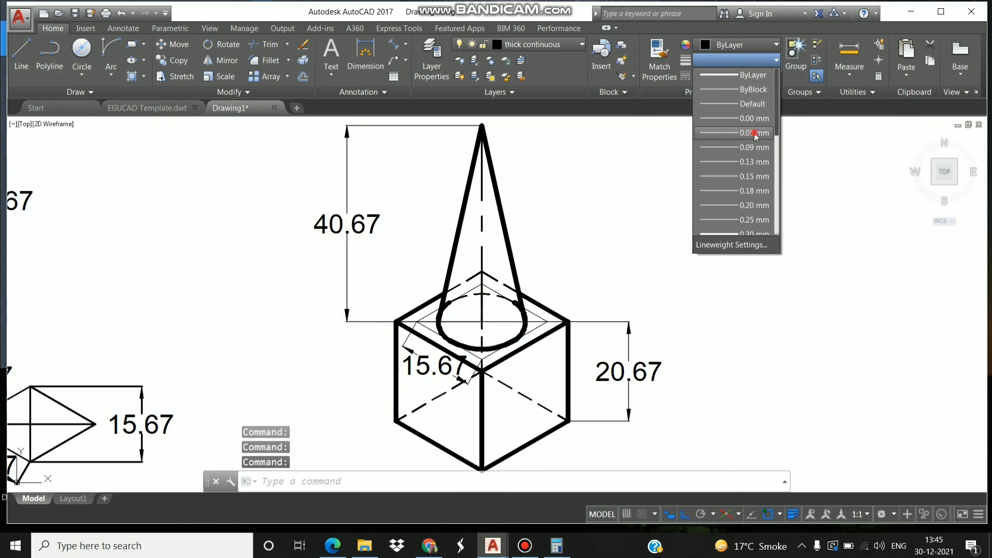
pyautogui.click(753, 133)
pyautogui.press('Escape')
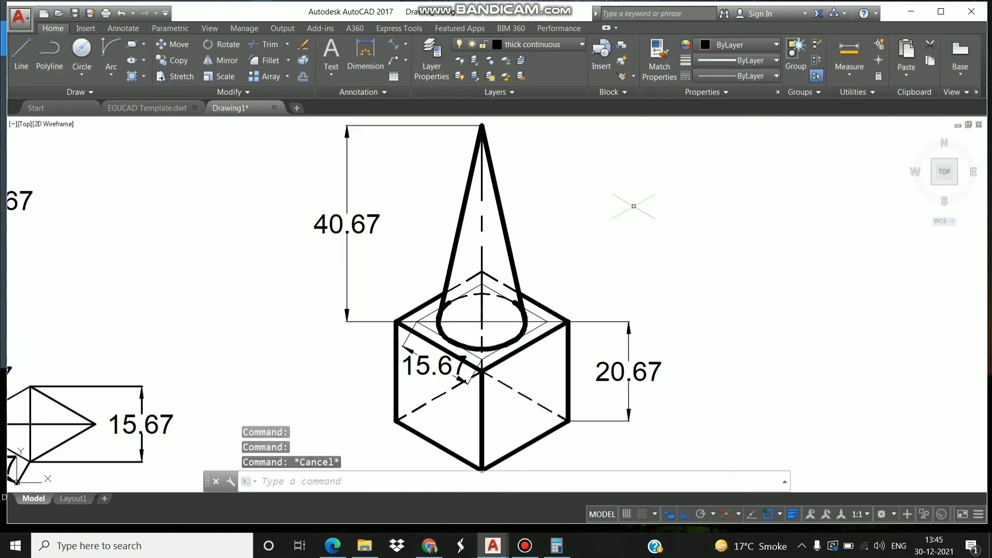
# - Lower the Standard dimension style's text height to 2.5 via the D command
pyautogui.write('d')
pyautogui.press('Return')
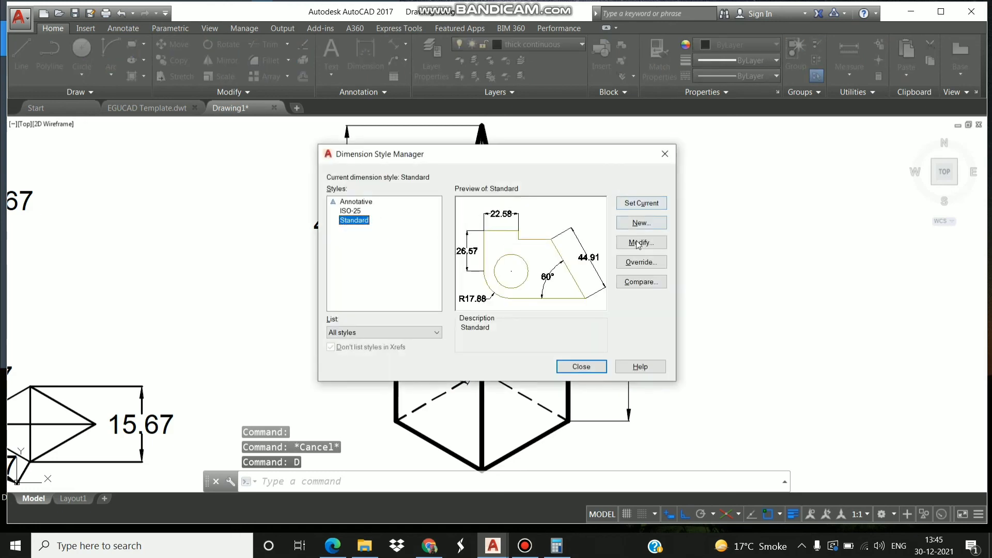
pyautogui.click(639, 242)
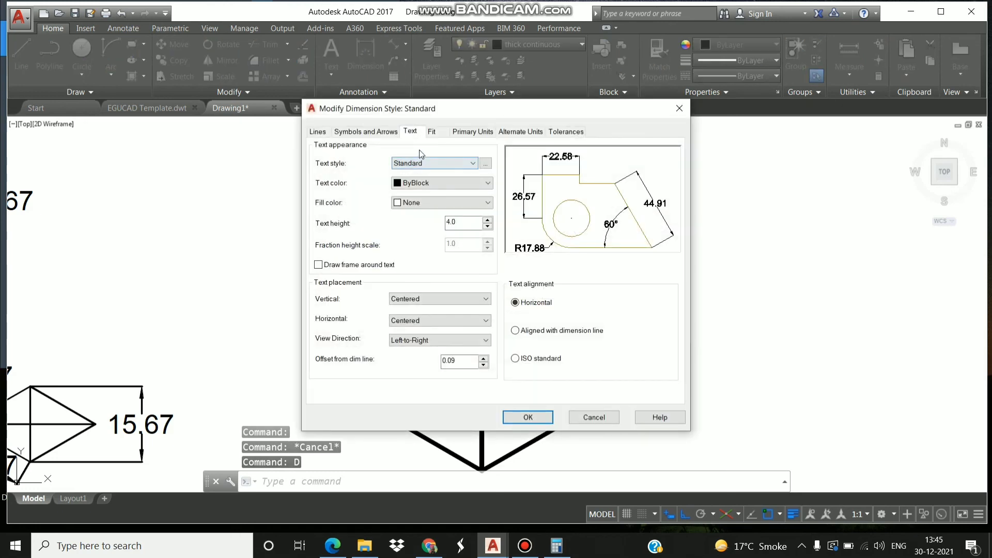
pyautogui.click(487, 226)
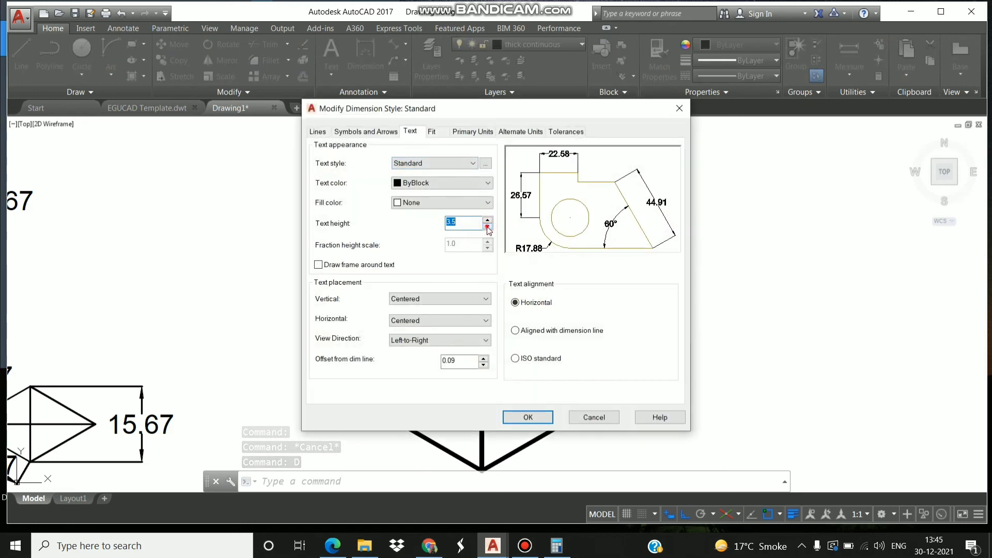
pyautogui.click(487, 226)
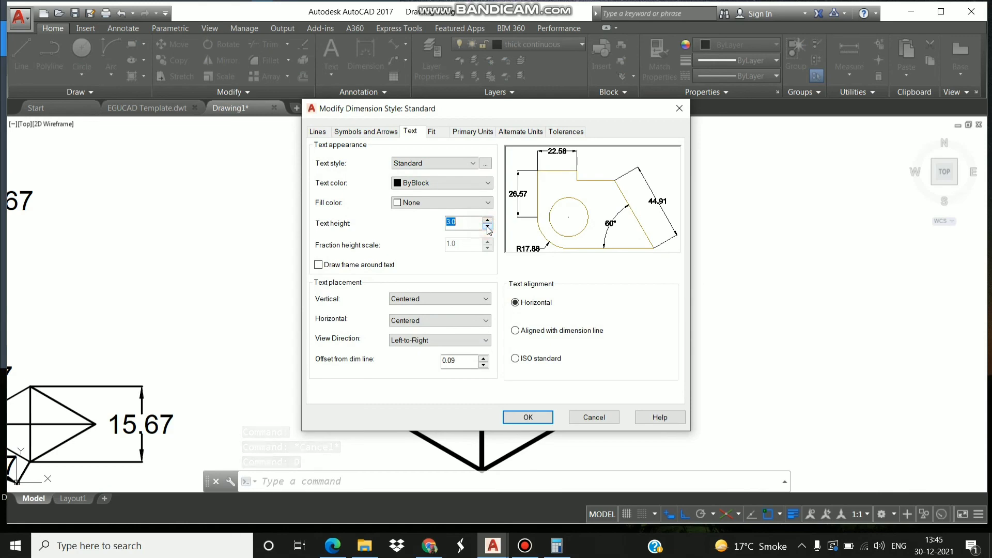
pyautogui.click(526, 417)
pyautogui.click(580, 364)
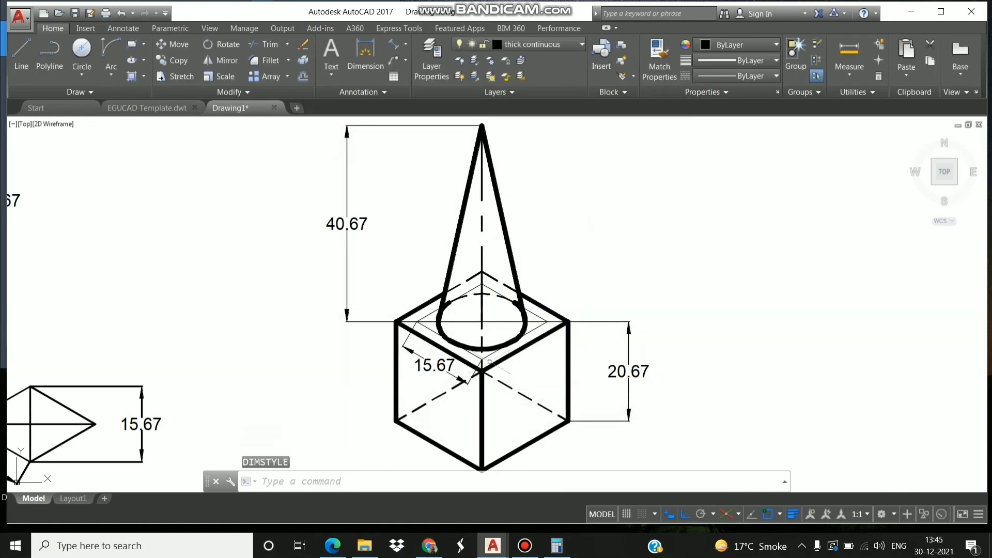